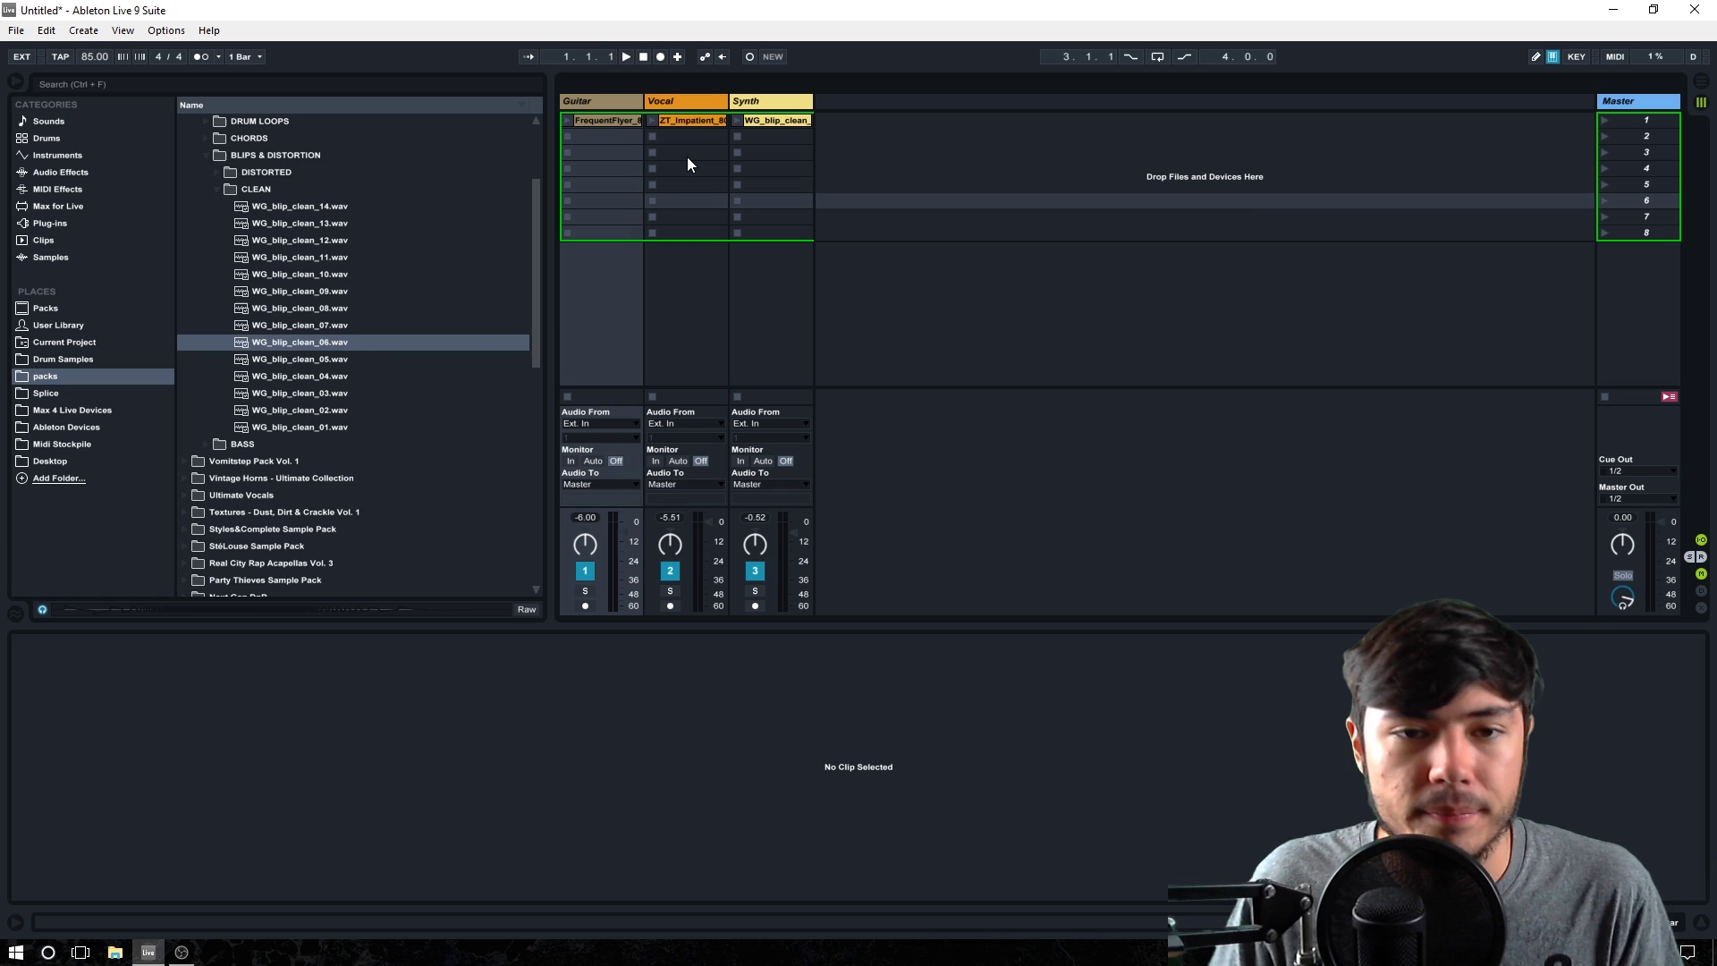
Collapse the sample pack folder and view the Vocal and Synth clip waveforms in Clip View
{"action": "key", "text": "Left"}
{"action": "key", "text": "Left"}
{"action": "key", "text": "Left"}
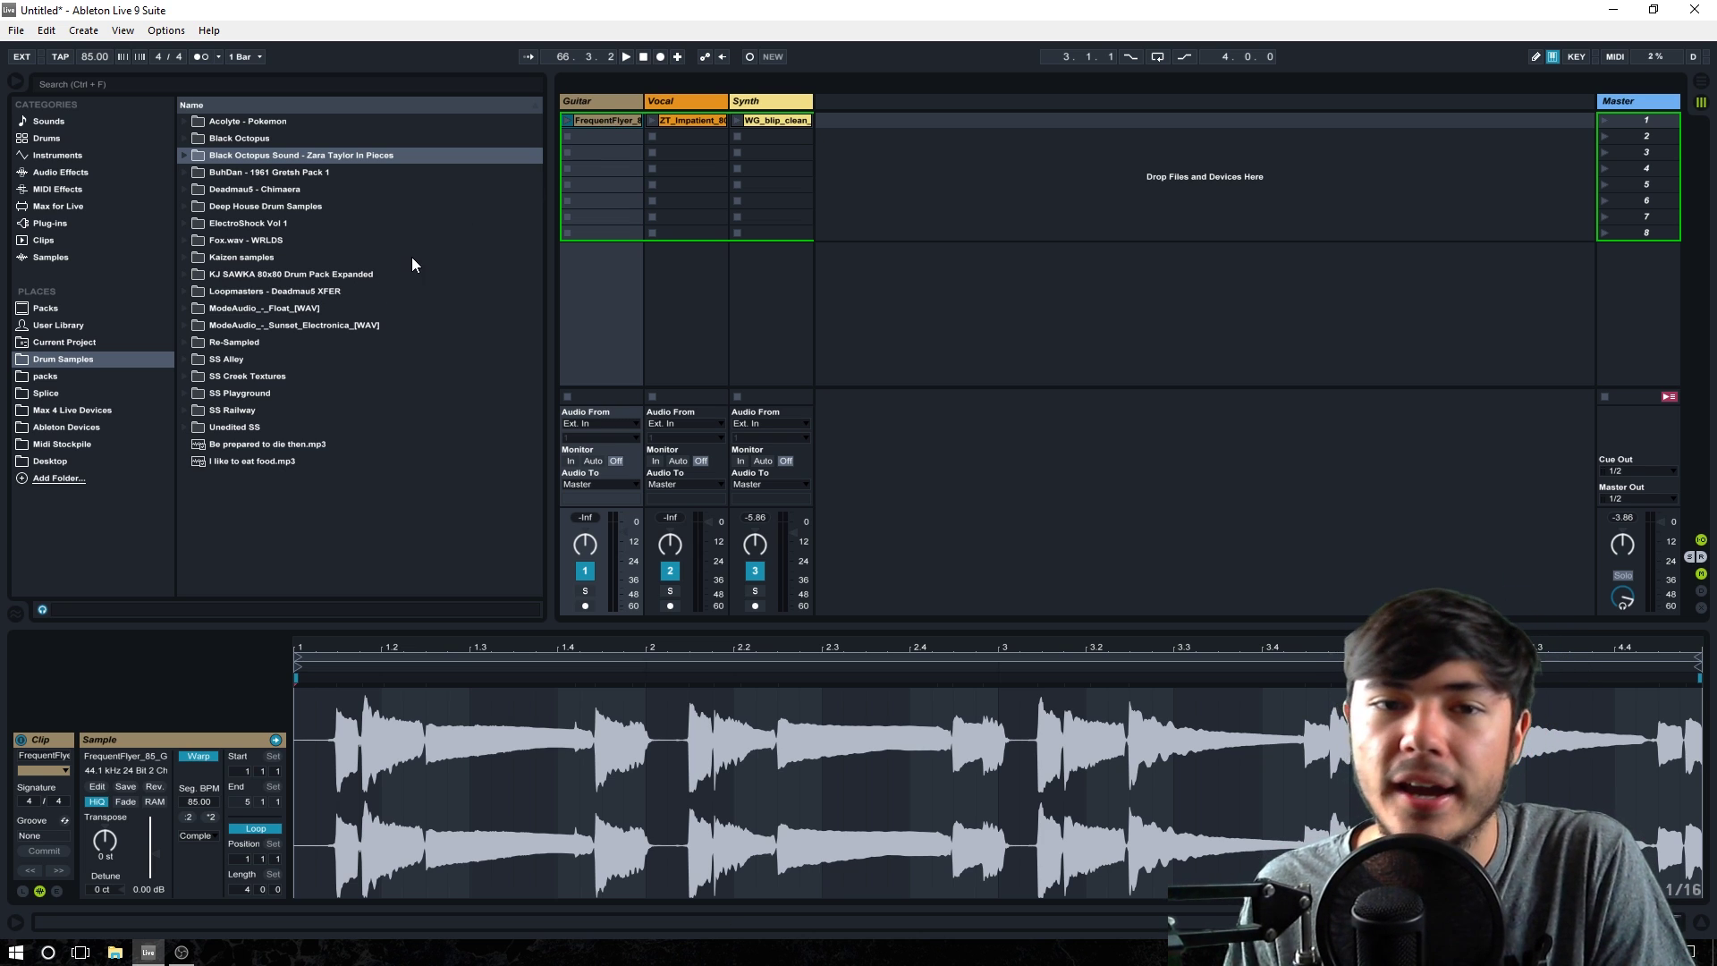
{"action": "left_click", "coordinate": [672, 120]}
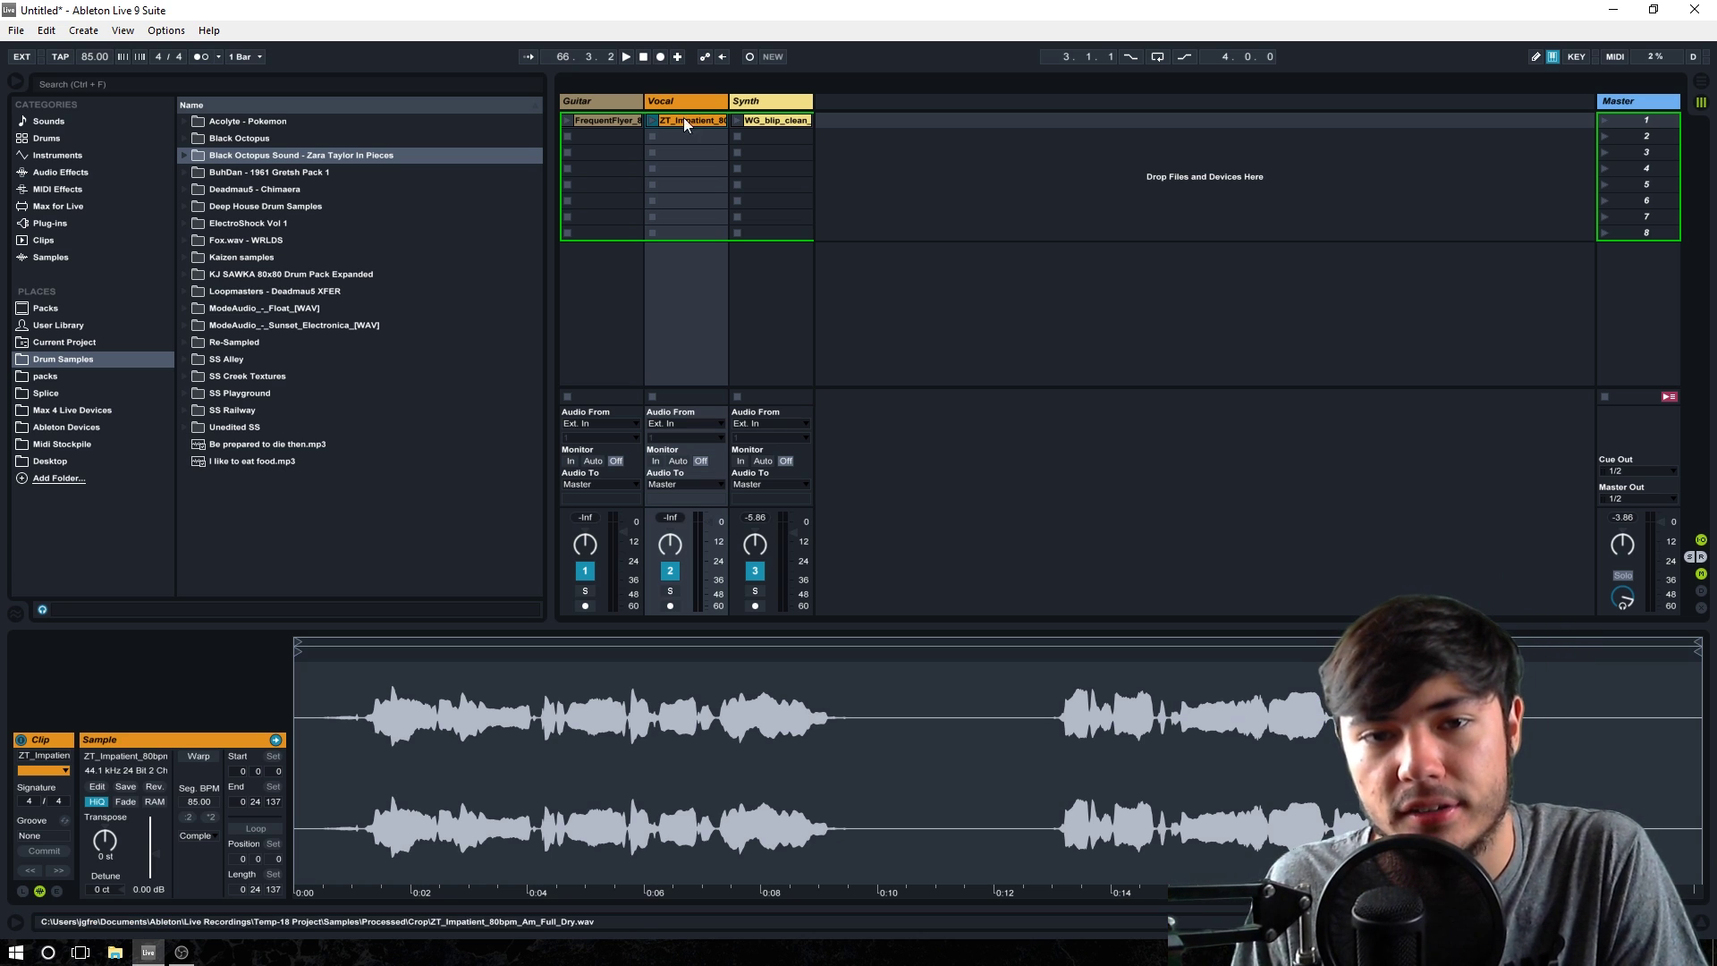
{"action": "left_click", "coordinate": [785, 121]}
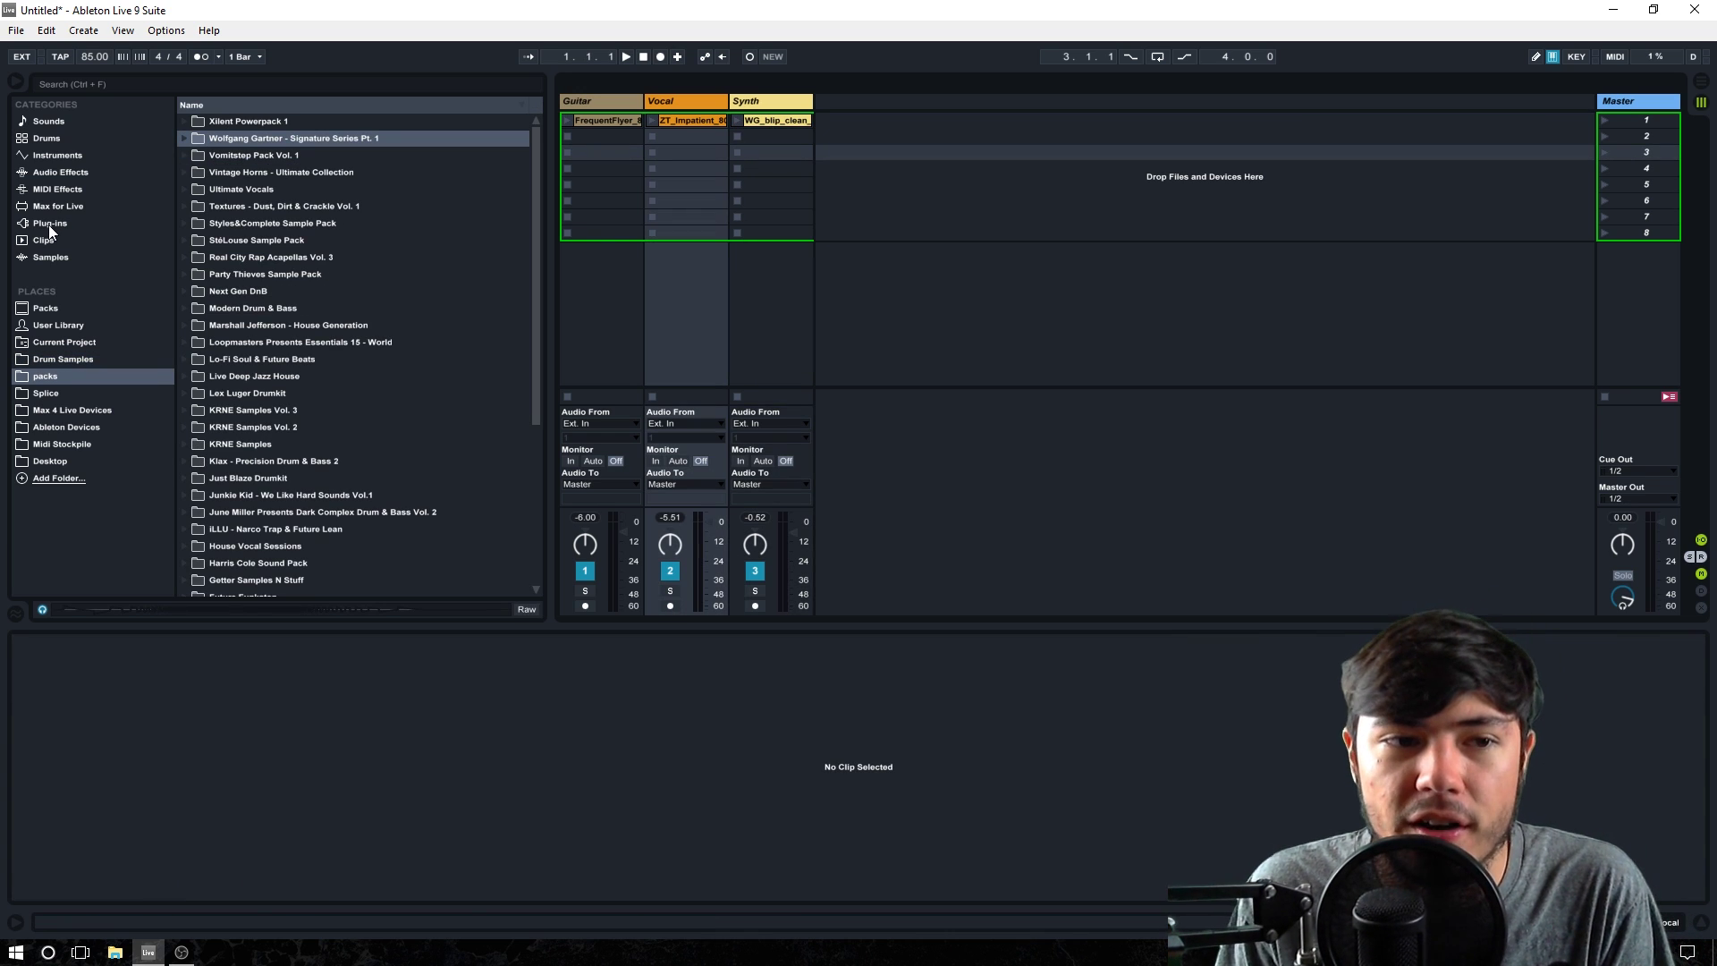
Drop ValhallaRoom_x64 from Plug-ins onto the Guitar track, enlarge its window, and toggle GUI colour red and back
{"action": "left_click", "coordinate": [48, 223]}
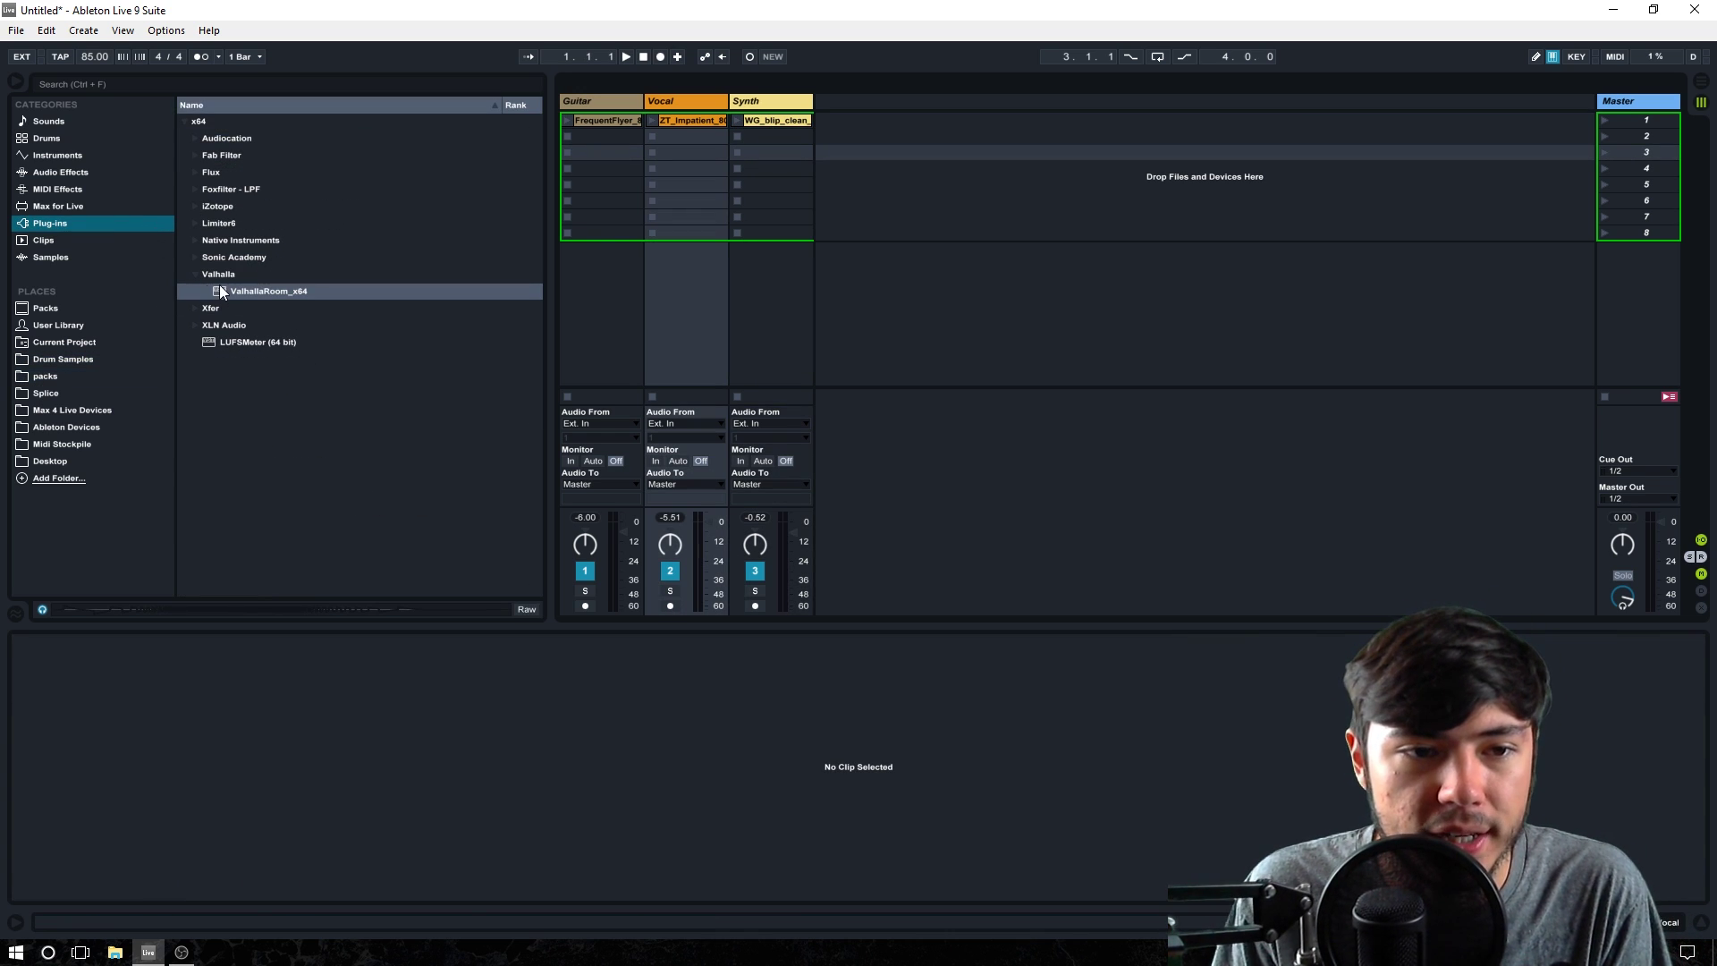
{"action": "left_click_drag", "start_coordinate": [261, 288], "coordinate": [597, 136]}
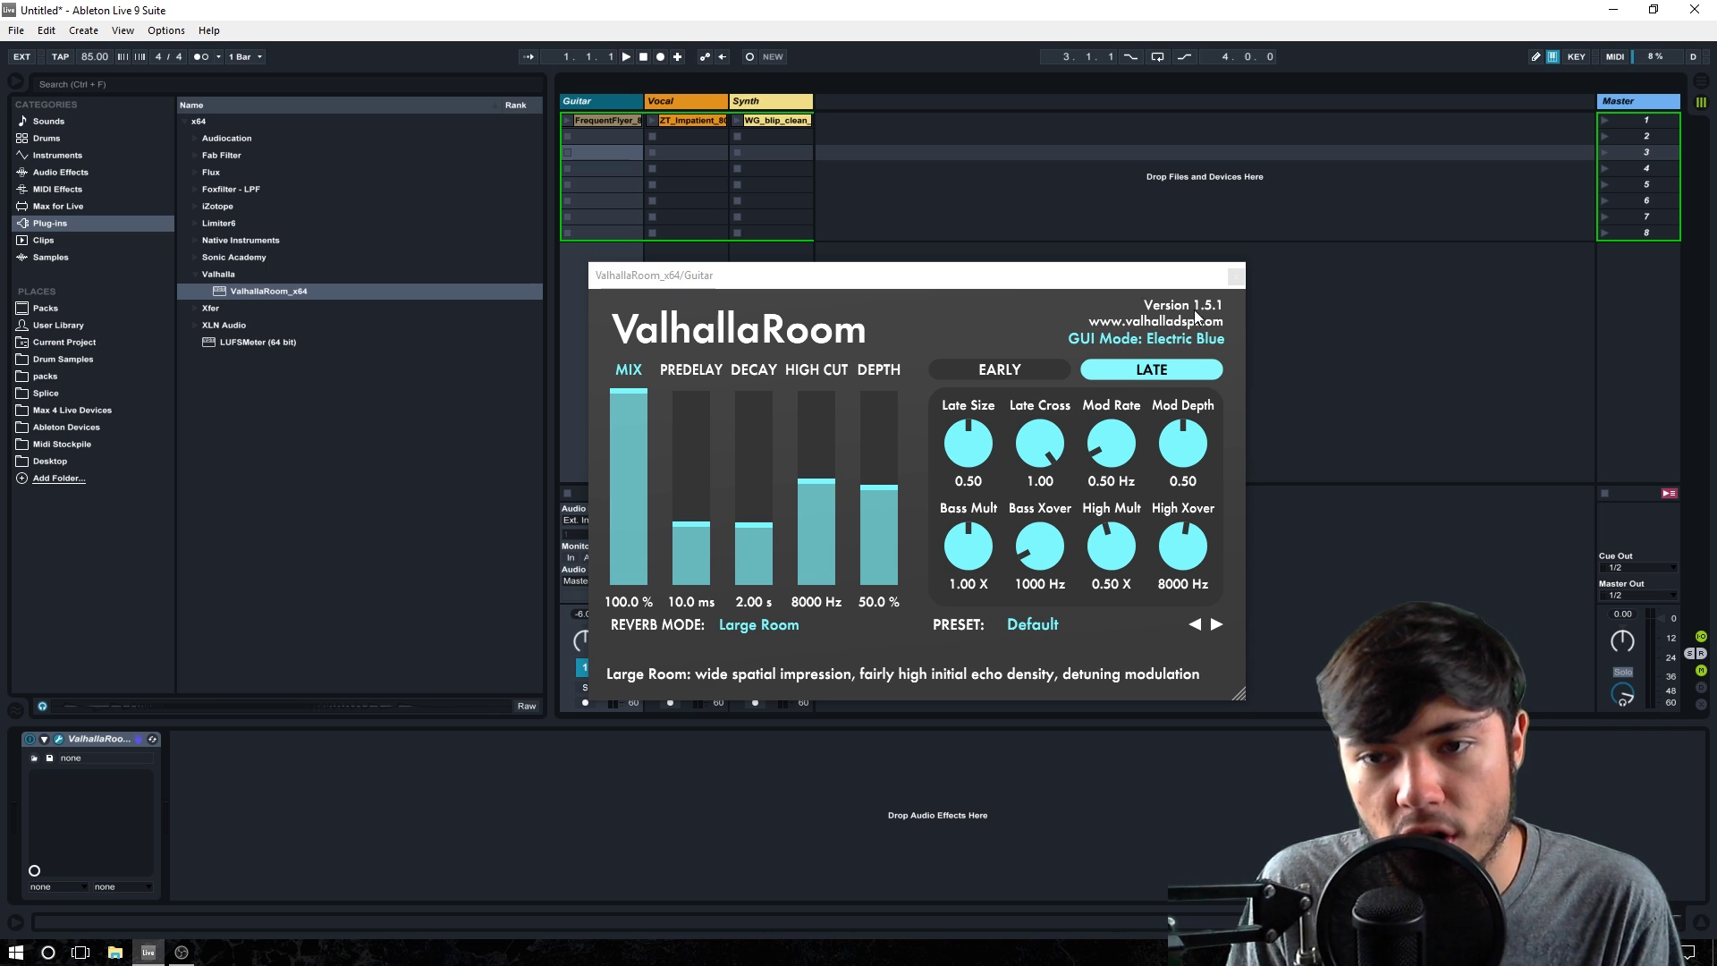
{"action": "left_click_drag", "start_coordinate": [1239, 694], "coordinate": [1312, 739]}
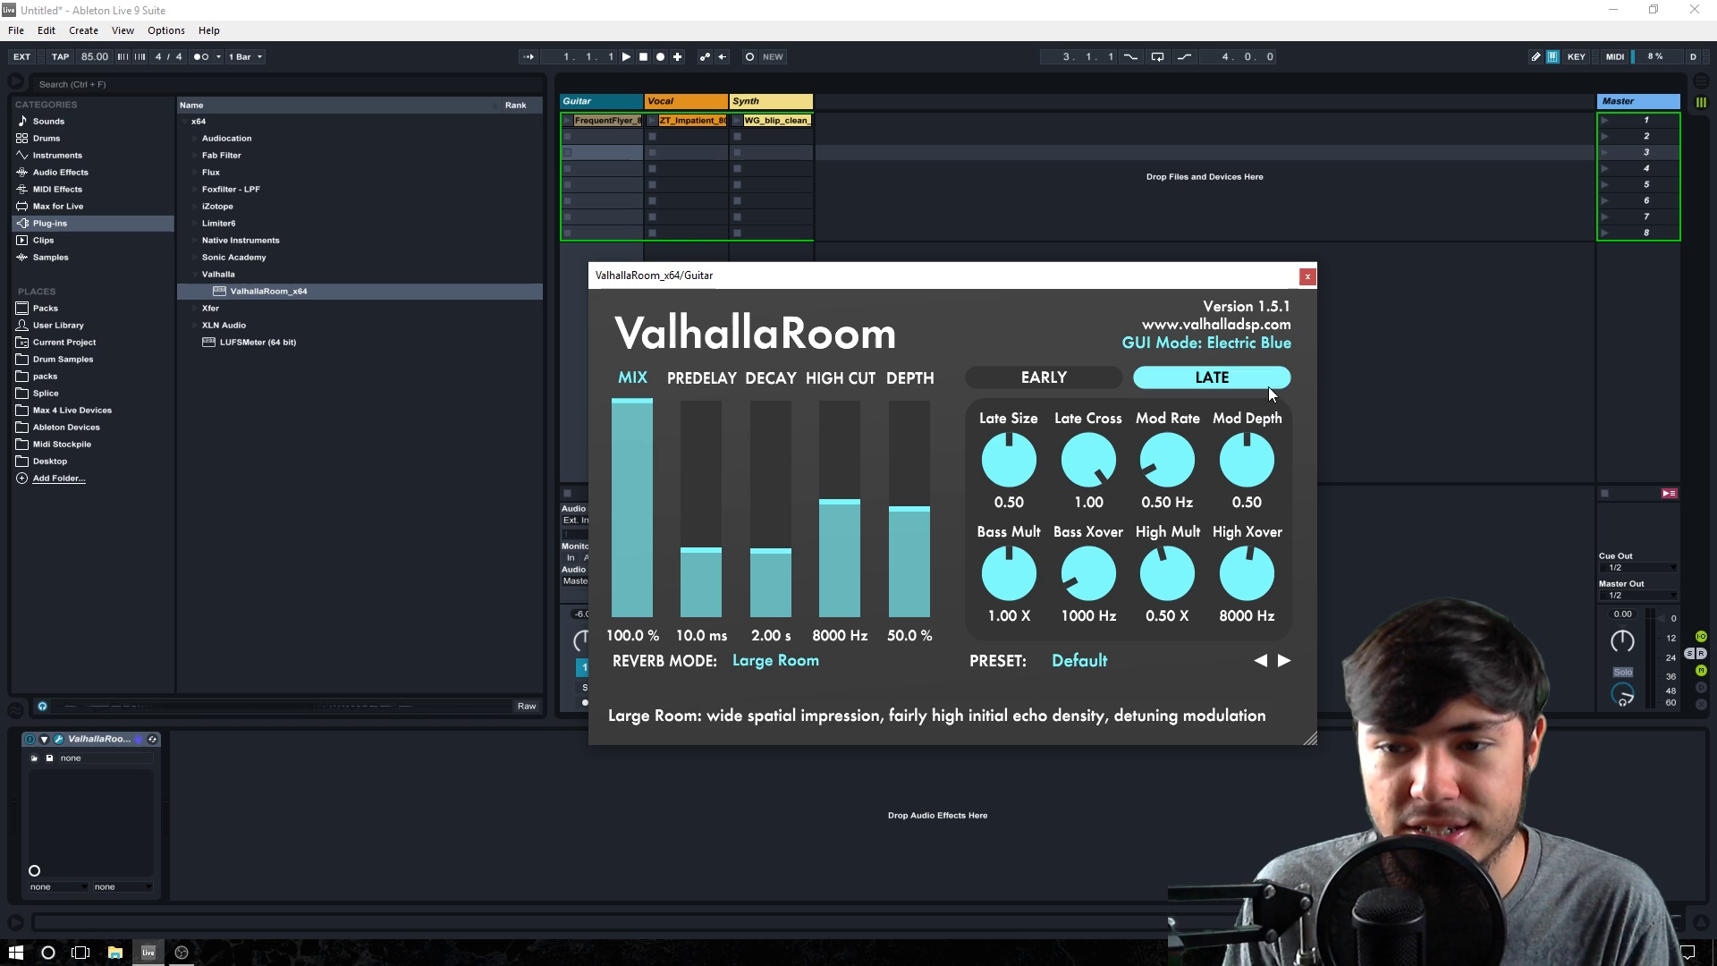
{"action": "left_click", "coordinate": [1231, 342]}
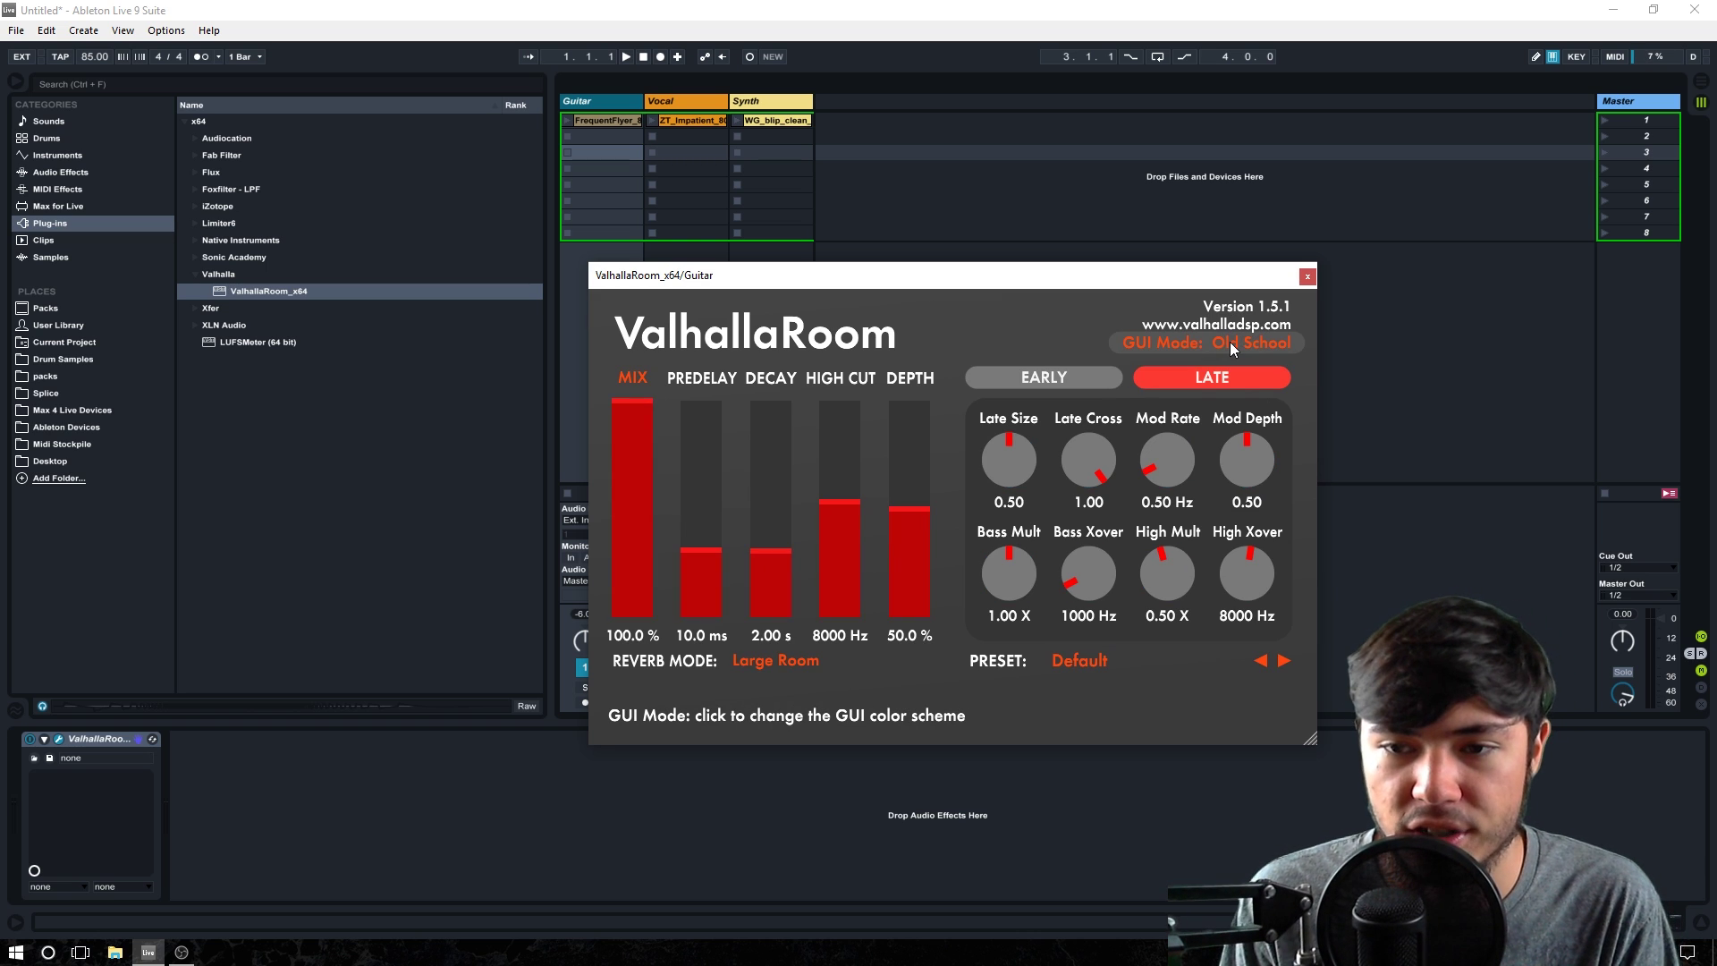
{"action": "left_click", "coordinate": [1230, 341]}
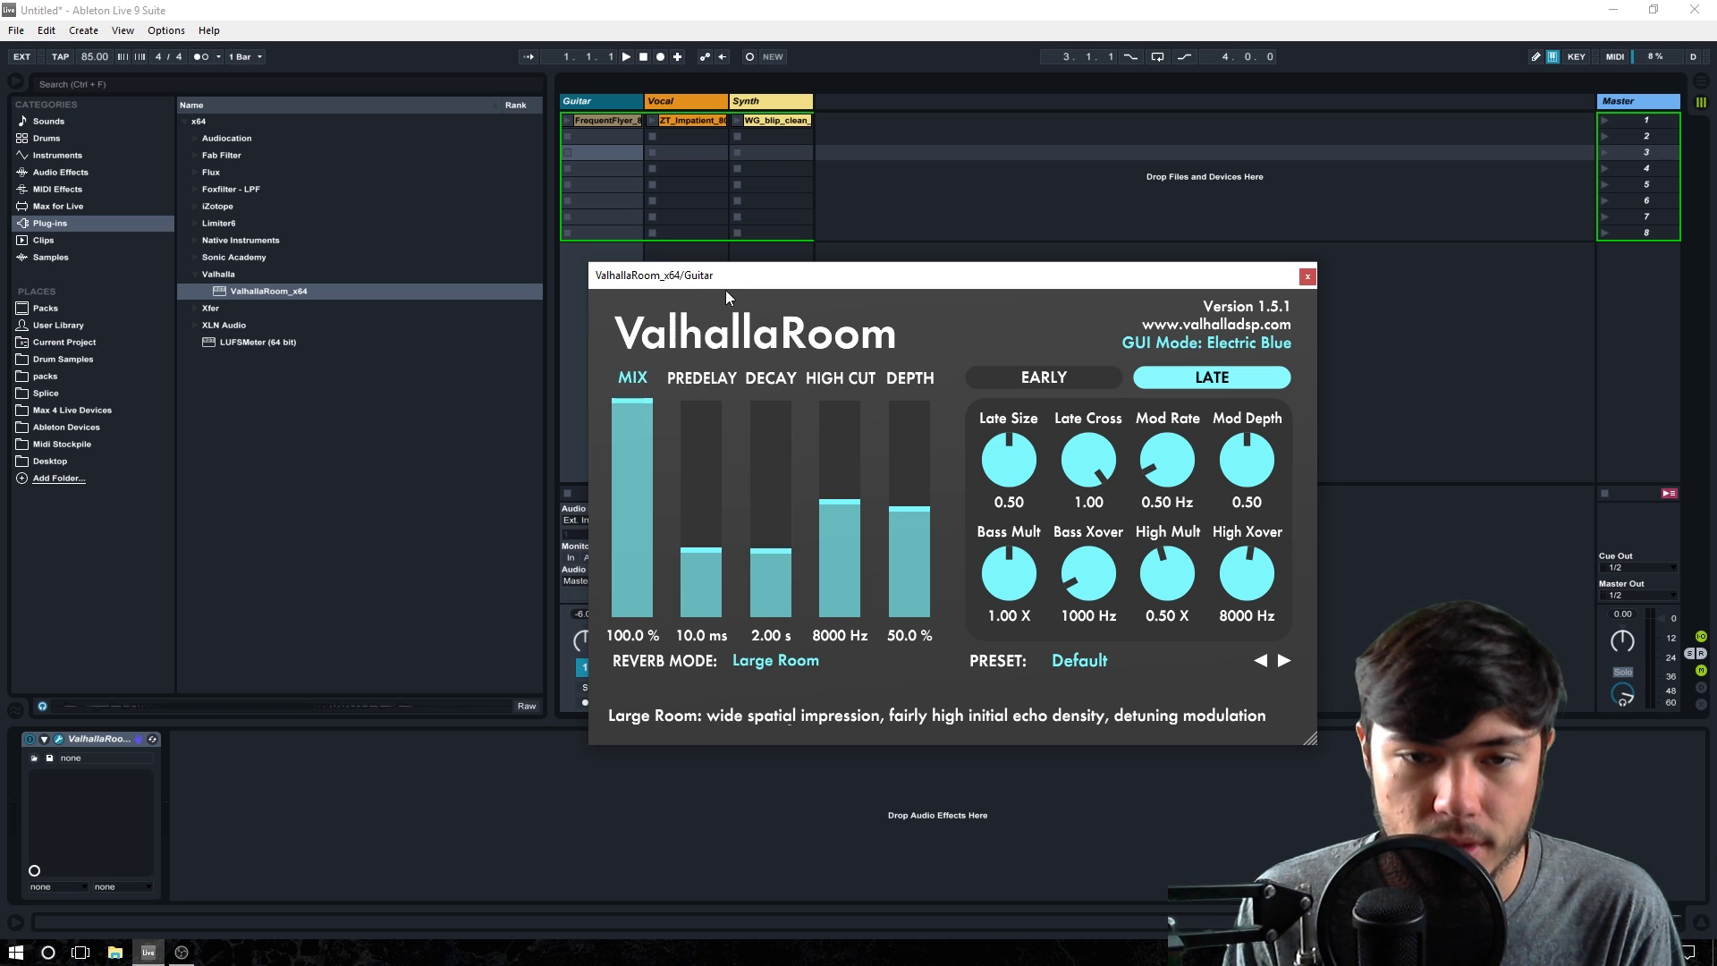
Move the ValhallaRoom window aside, then try the mix at about 50% before restoring 100%
{"action": "left_click_drag", "start_coordinate": [726, 276], "coordinate": [850, 180]}
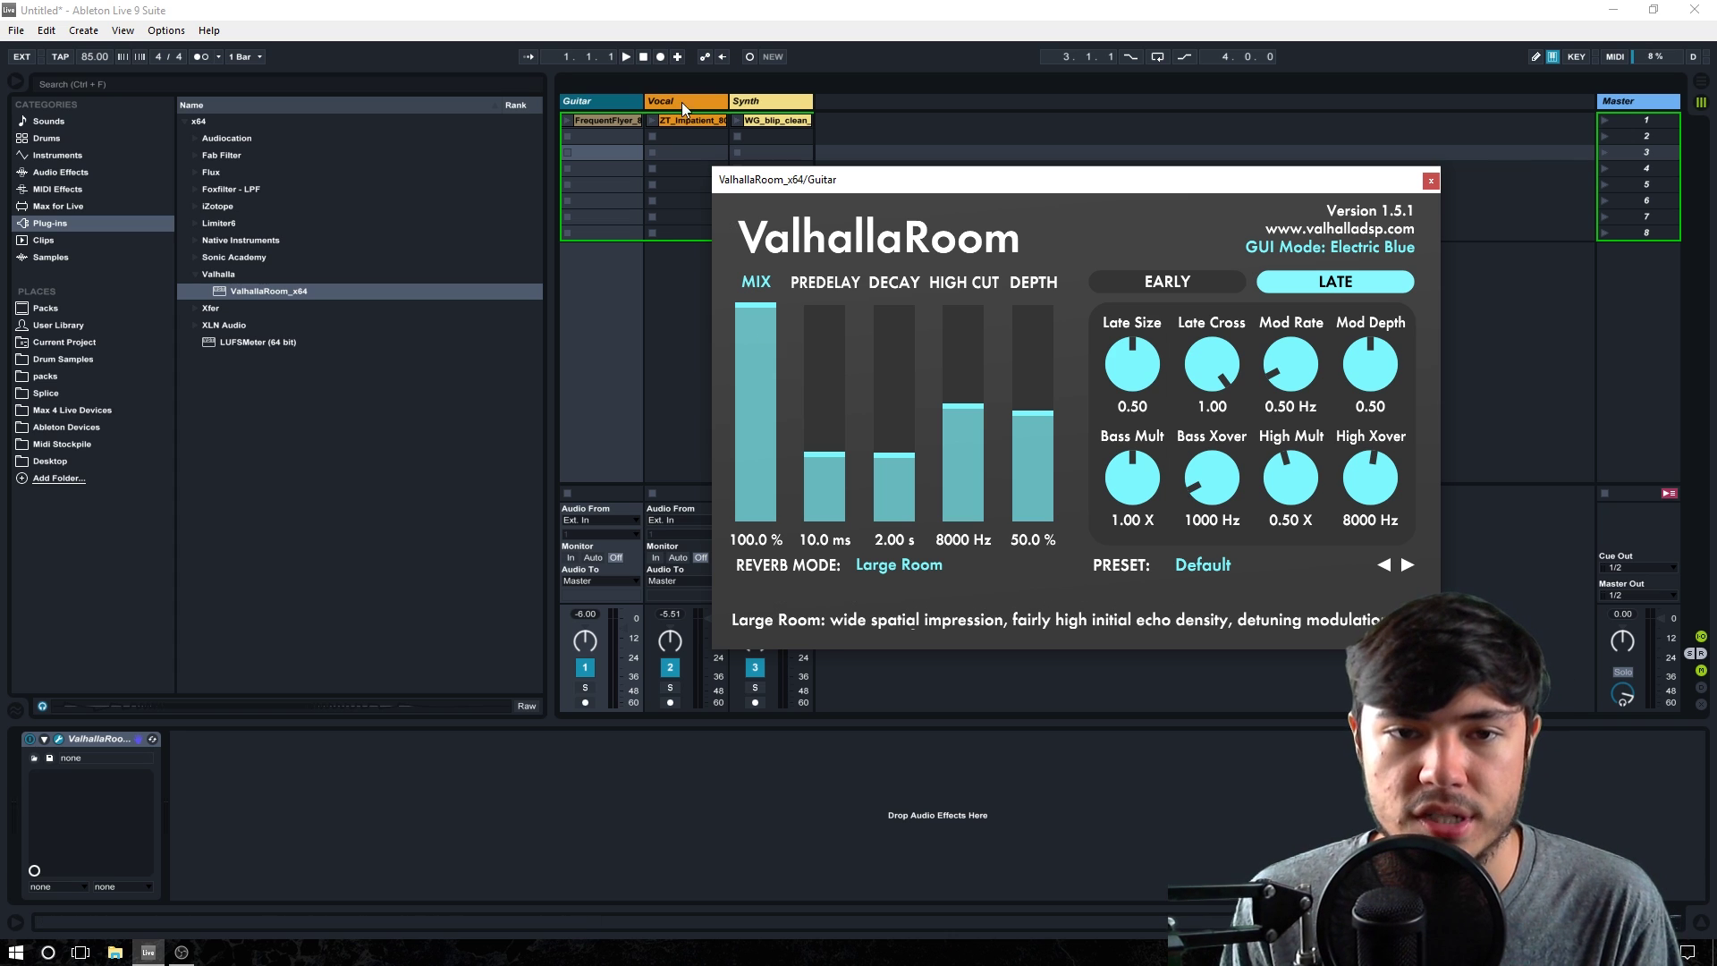
{"action": "left_click_drag", "start_coordinate": [803, 180], "coordinate": [855, 182]}
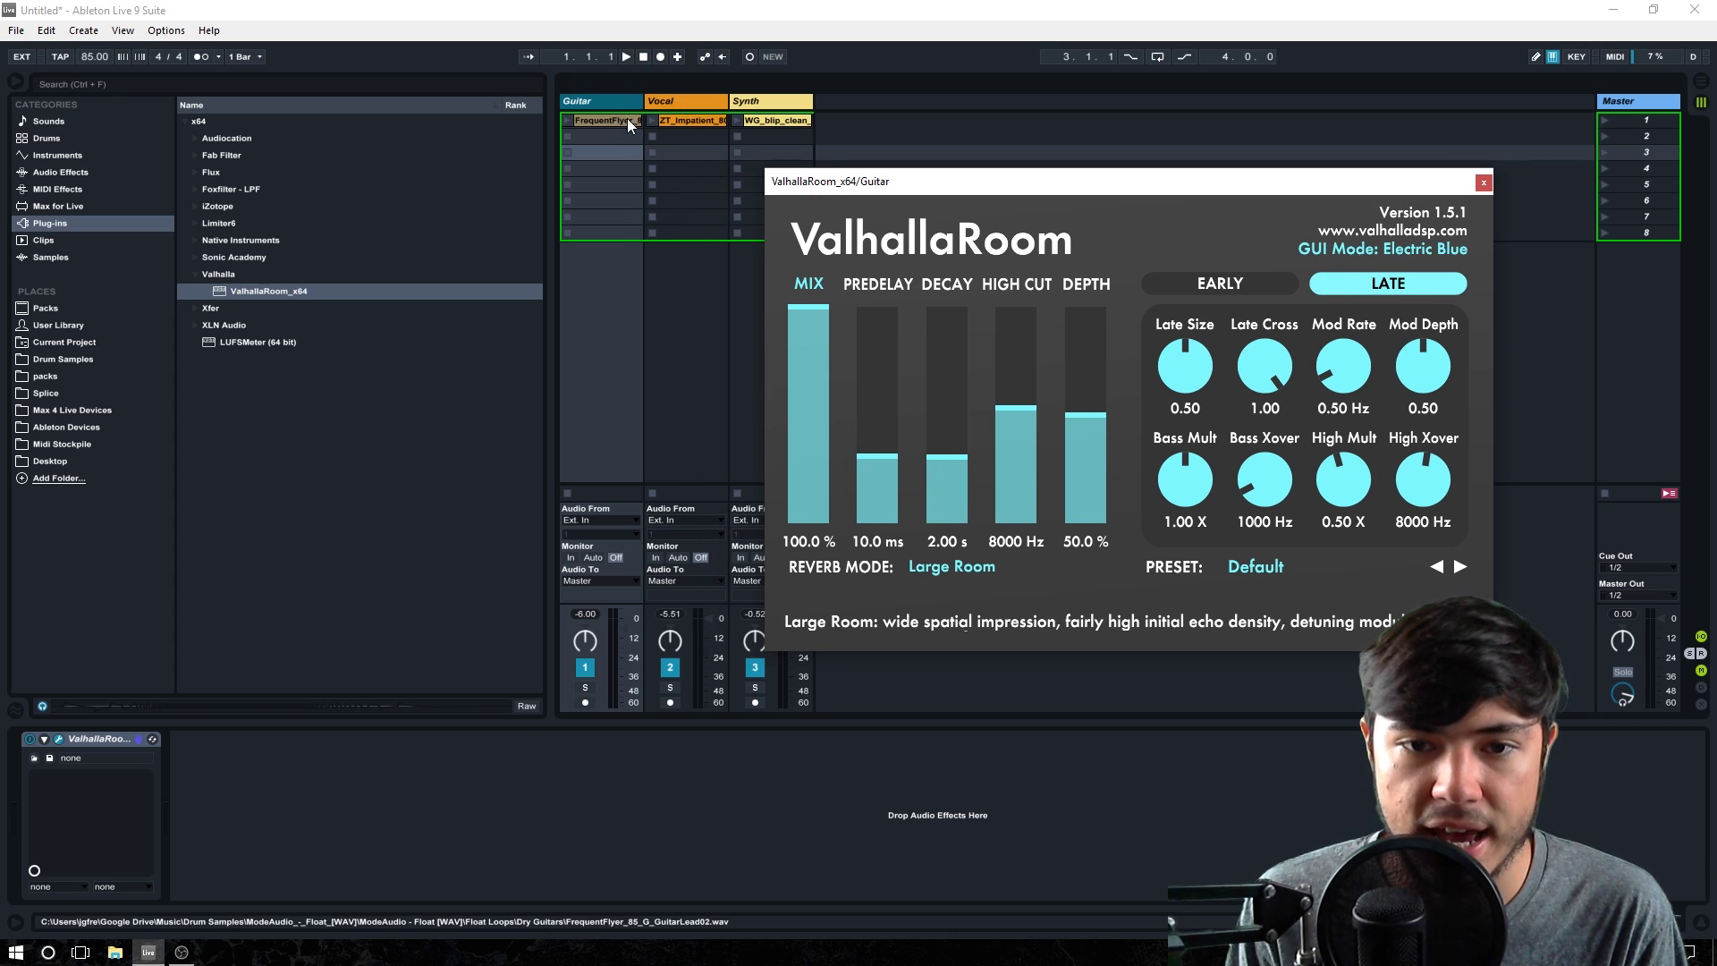
{"action": "left_click_drag", "start_coordinate": [812, 387], "coordinate": [829, 415]}
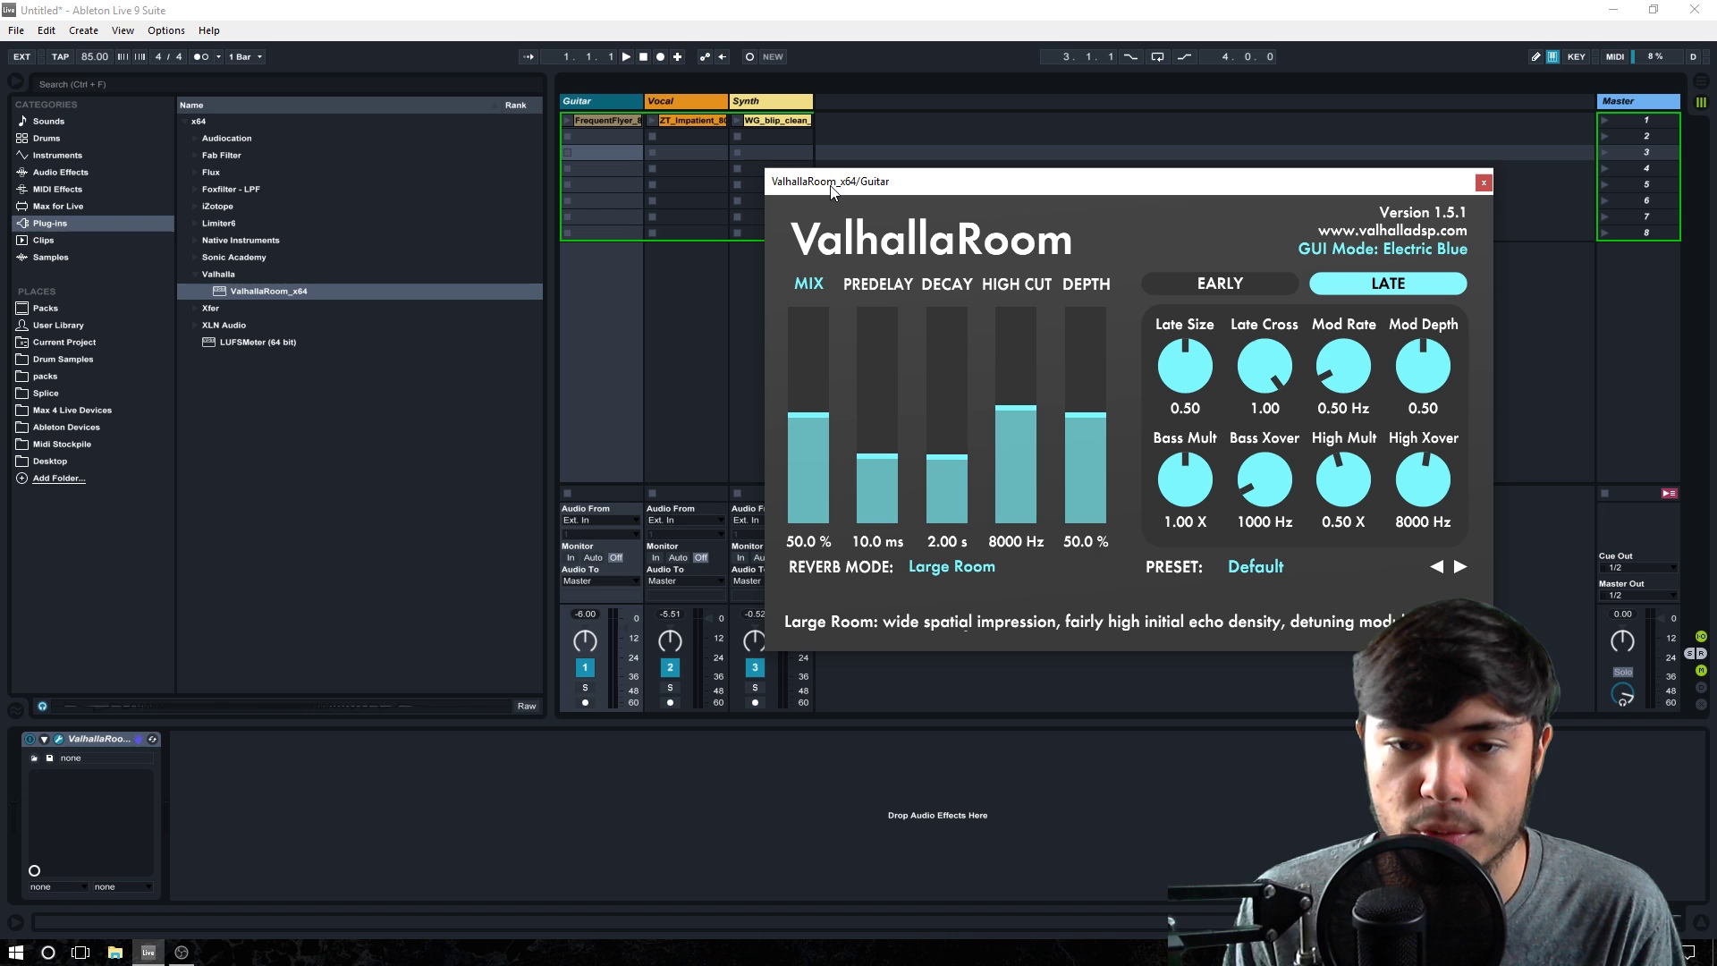
{"action": "left_click_drag", "start_coordinate": [807, 420], "coordinate": [849, 22]}
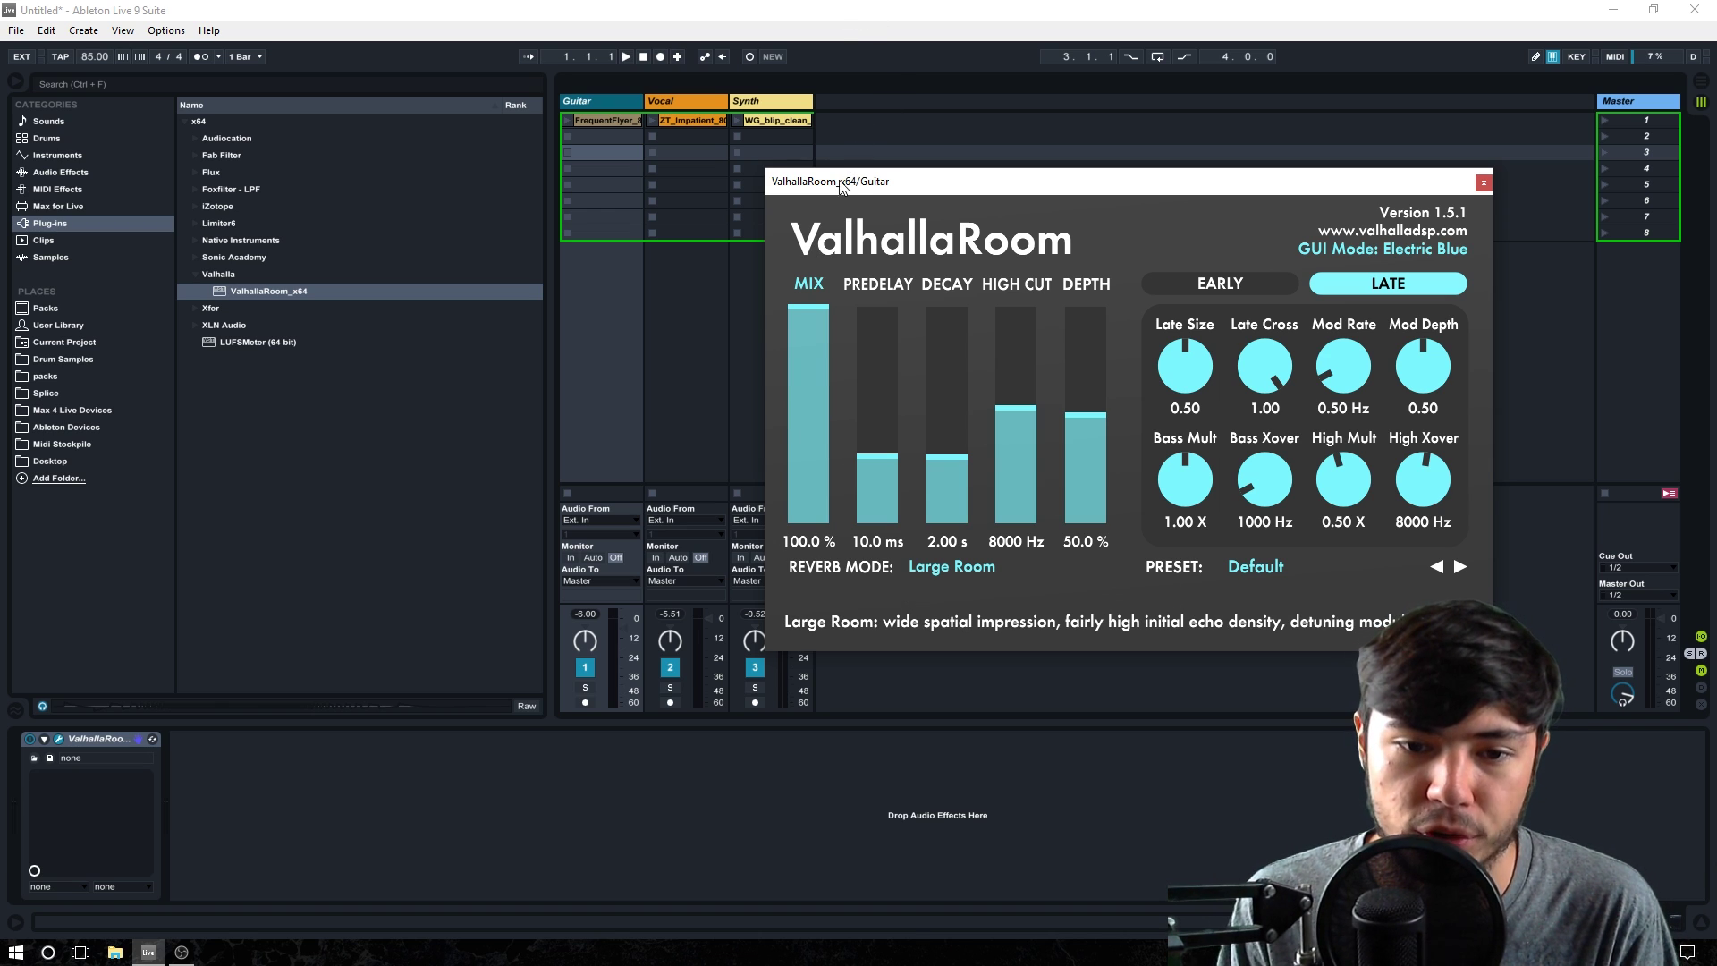
Re-centre the Guitar pan and sweep the reverb predelay, taking it down to 0.0 ms
{"action": "left_click", "coordinate": [592, 642]}
{"action": "left_click_drag", "start_coordinate": [592, 642], "coordinate": [591, 647]}
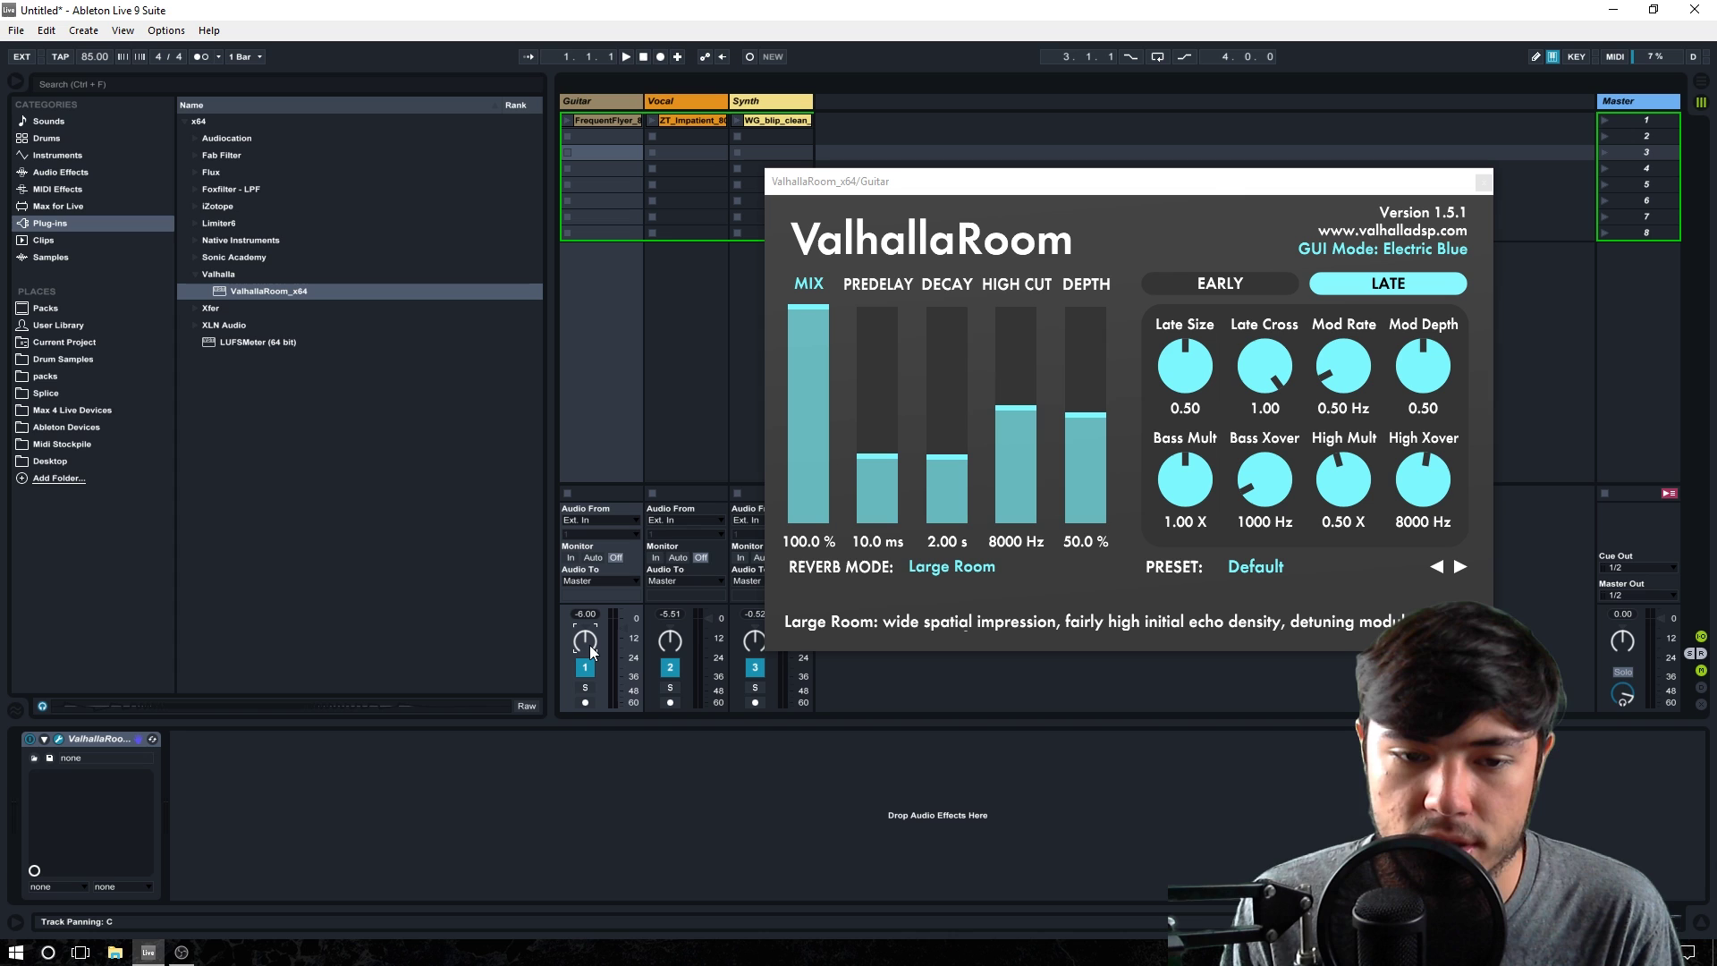
{"action": "left_click", "coordinate": [874, 284]}
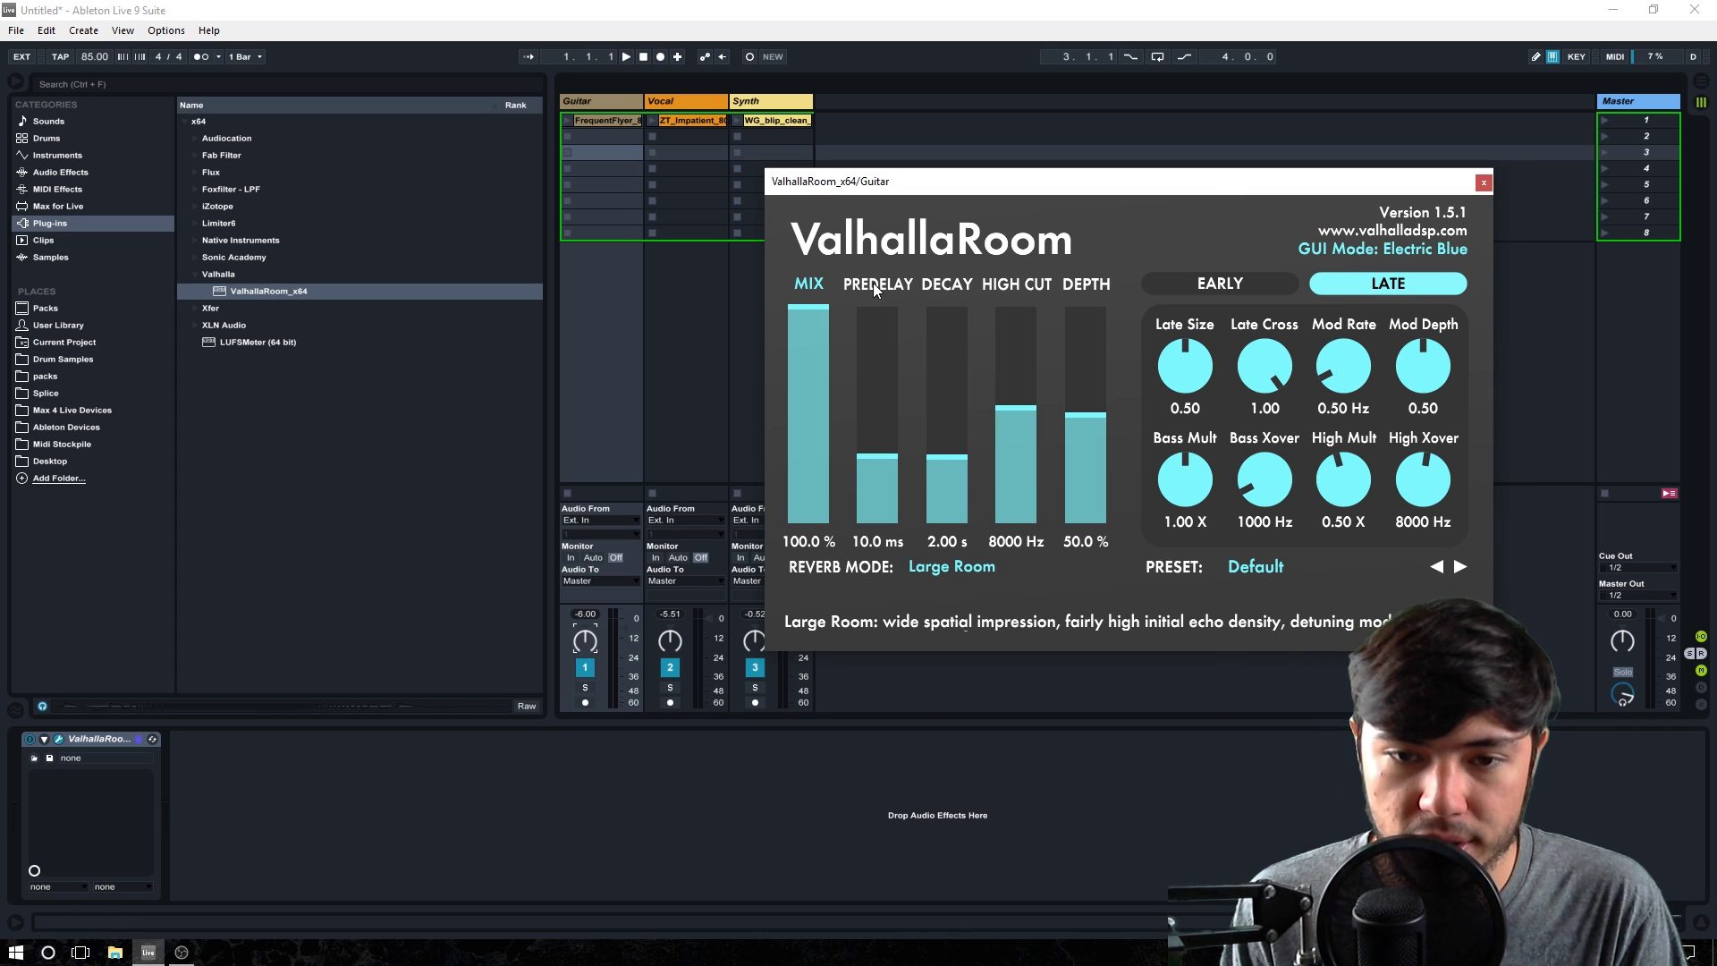
{"action": "mouse_move", "coordinate": [878, 419]}
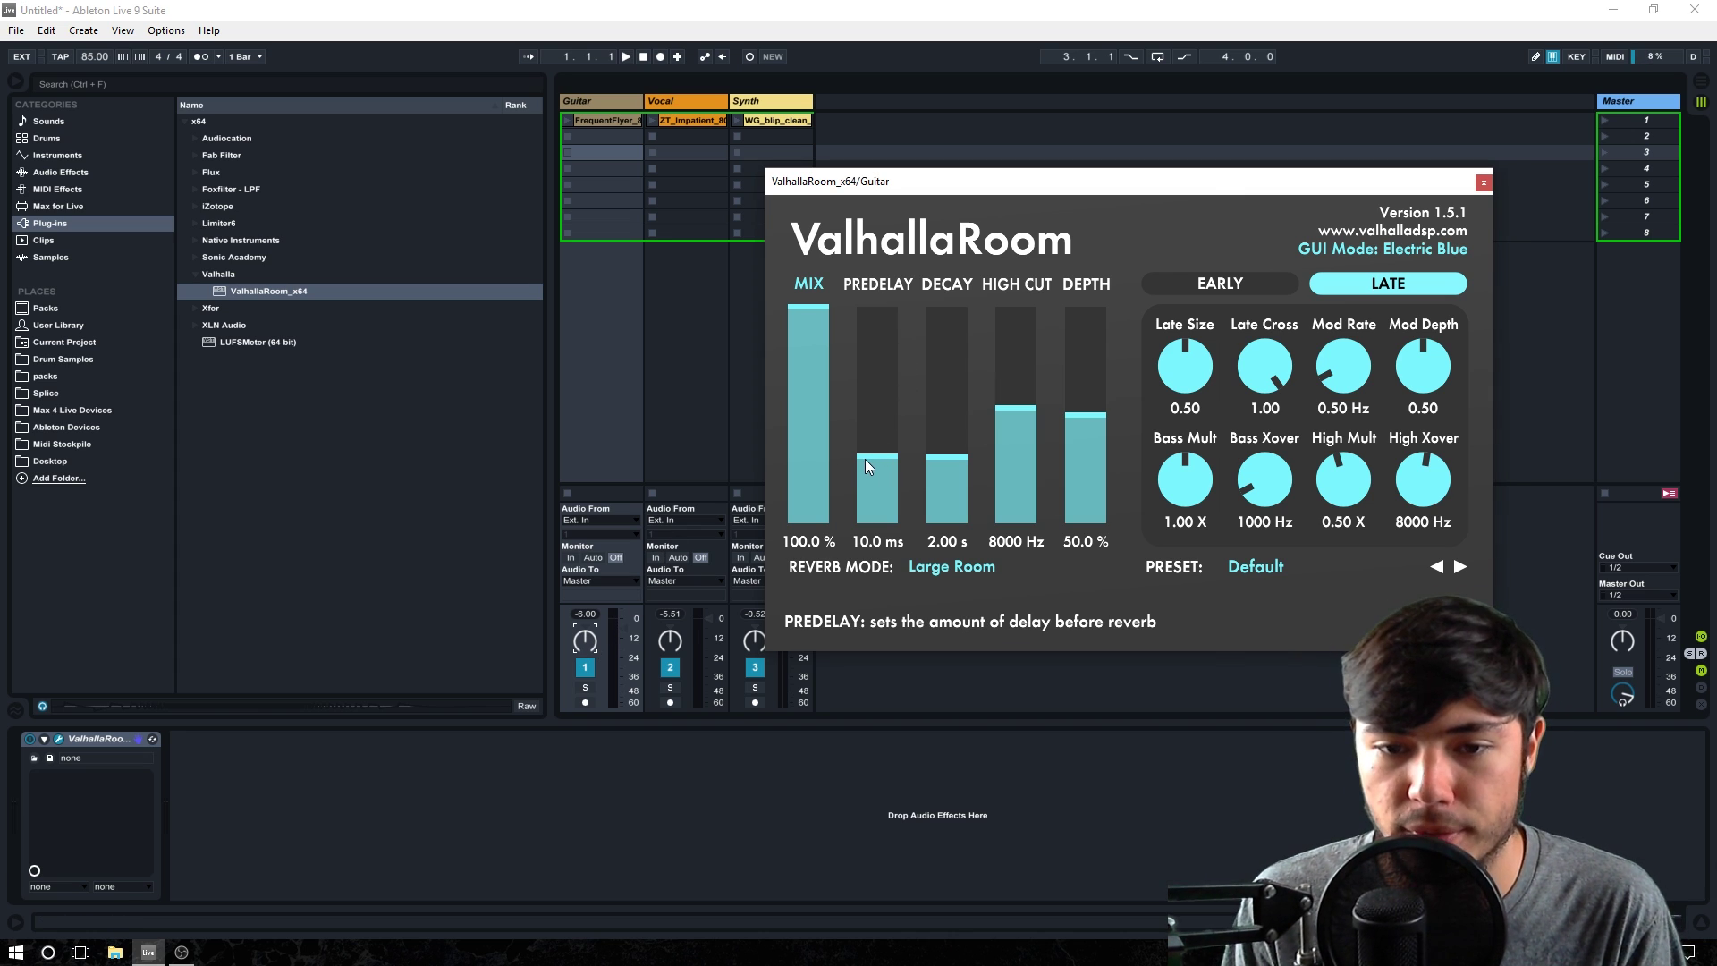
{"action": "mouse_move", "coordinate": [876, 458]}
{"action": "left_mouse_down"}
{"action": "mouse_move", "coordinate": [862, 463]}
{"action": "mouse_move", "coordinate": [877, 474]}
{"action": "left_mouse_up"}
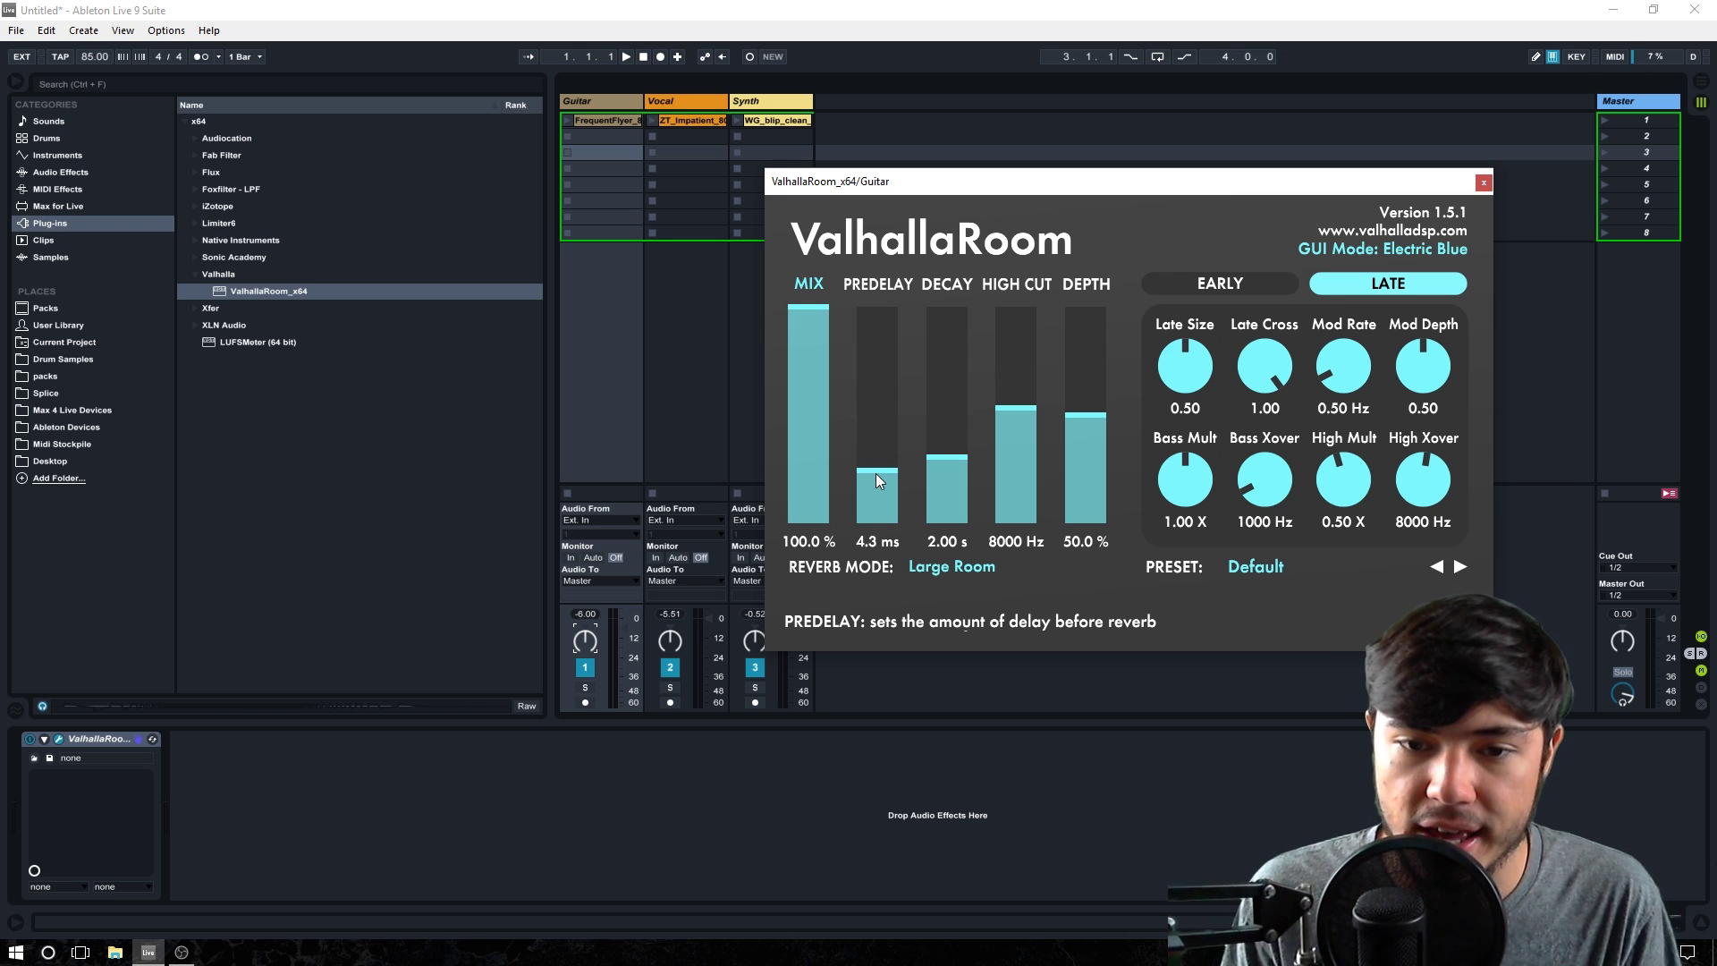
{"action": "left_click_drag", "start_coordinate": [877, 474], "coordinate": [910, 530]}
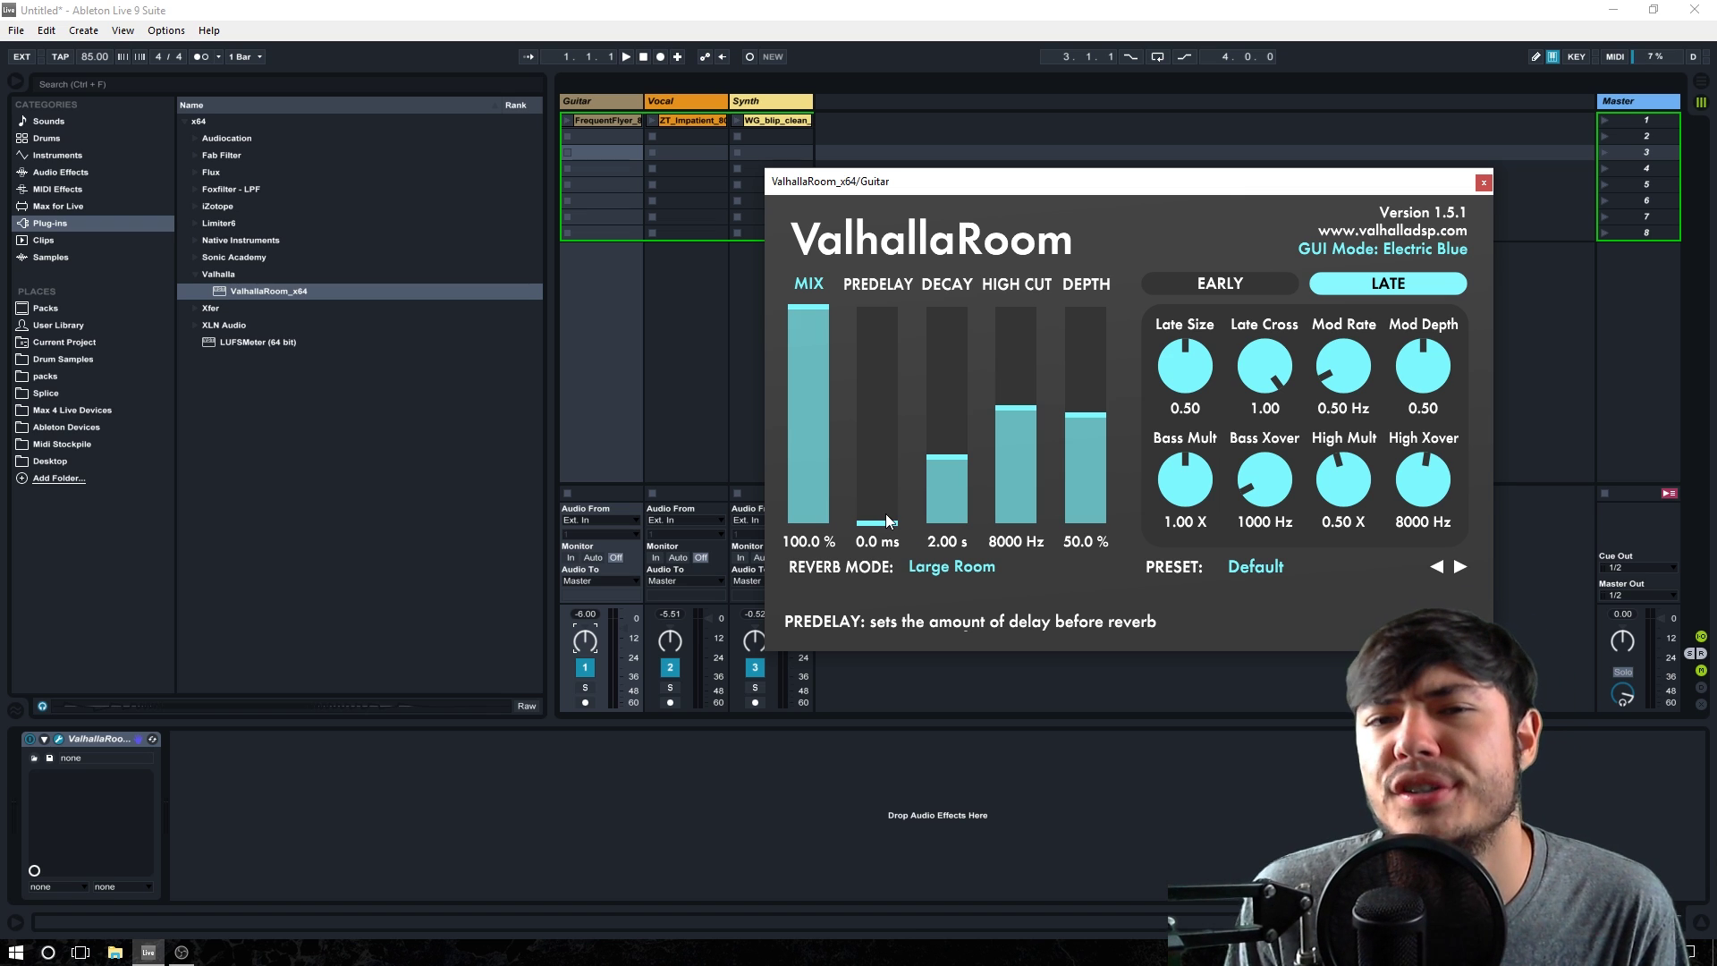
{"action": "left_click_drag", "start_coordinate": [888, 521], "coordinate": [883, 441]}
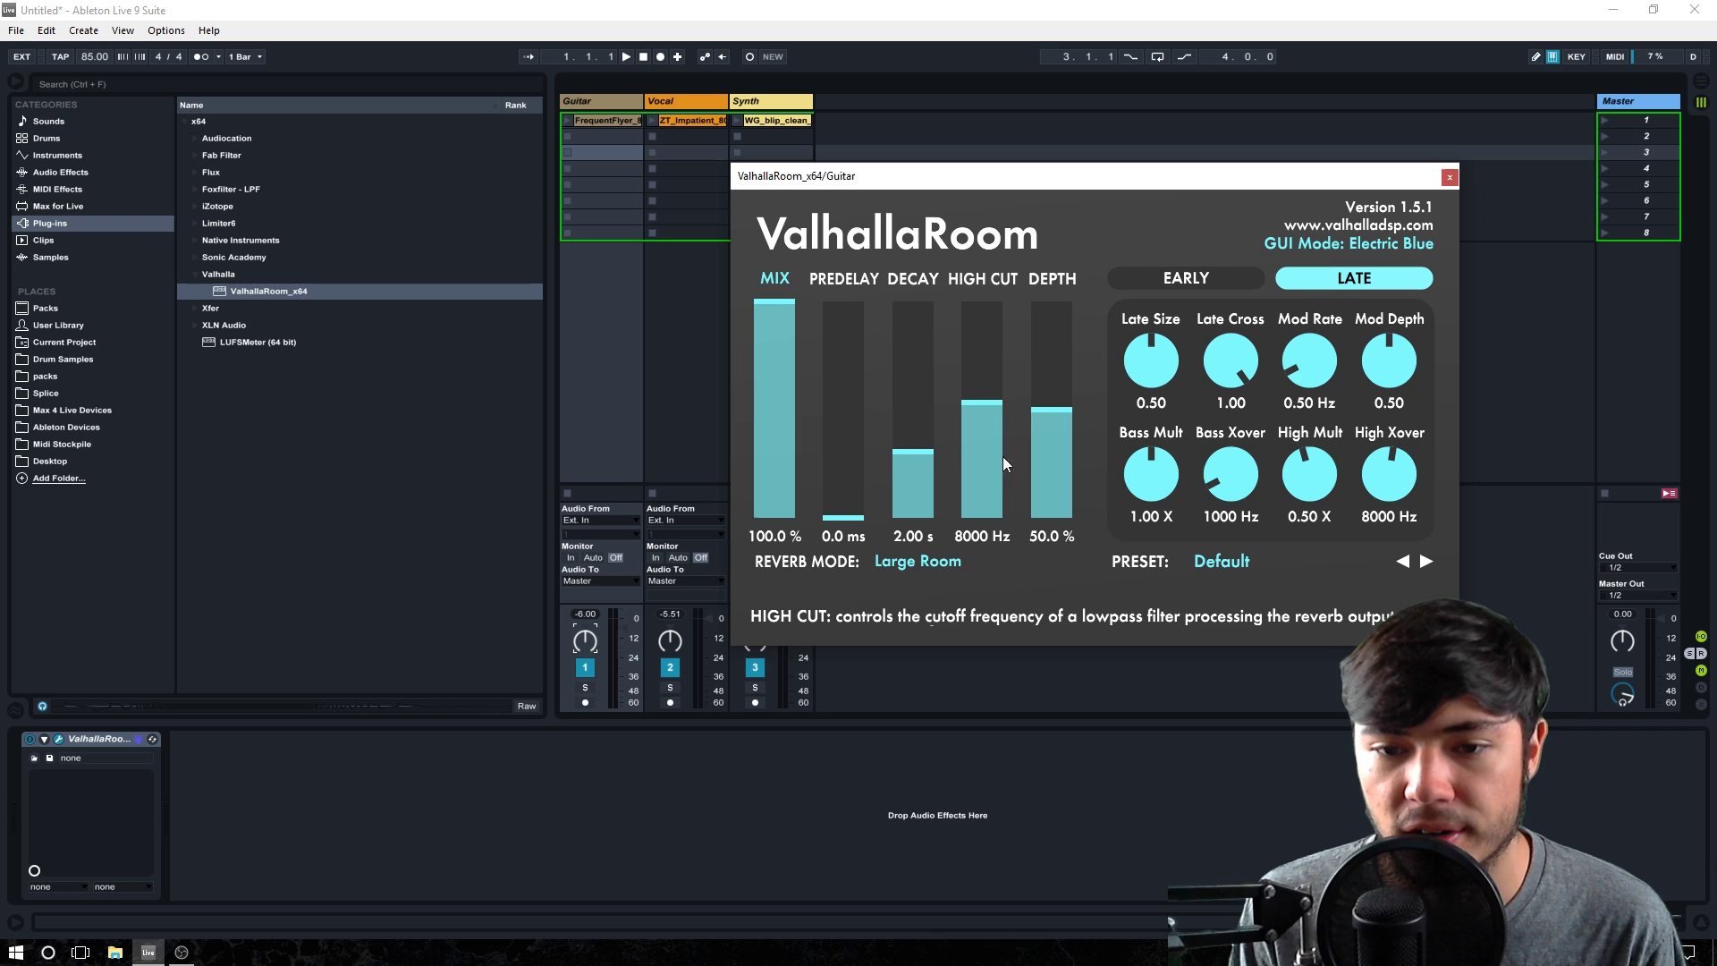
Set the Guitar reverb's high cut to 11860 Hz and depth to 41.3%, then show EARLY settings
{"action": "left_click_drag", "start_coordinate": [981, 404], "coordinate": [980, 383]}
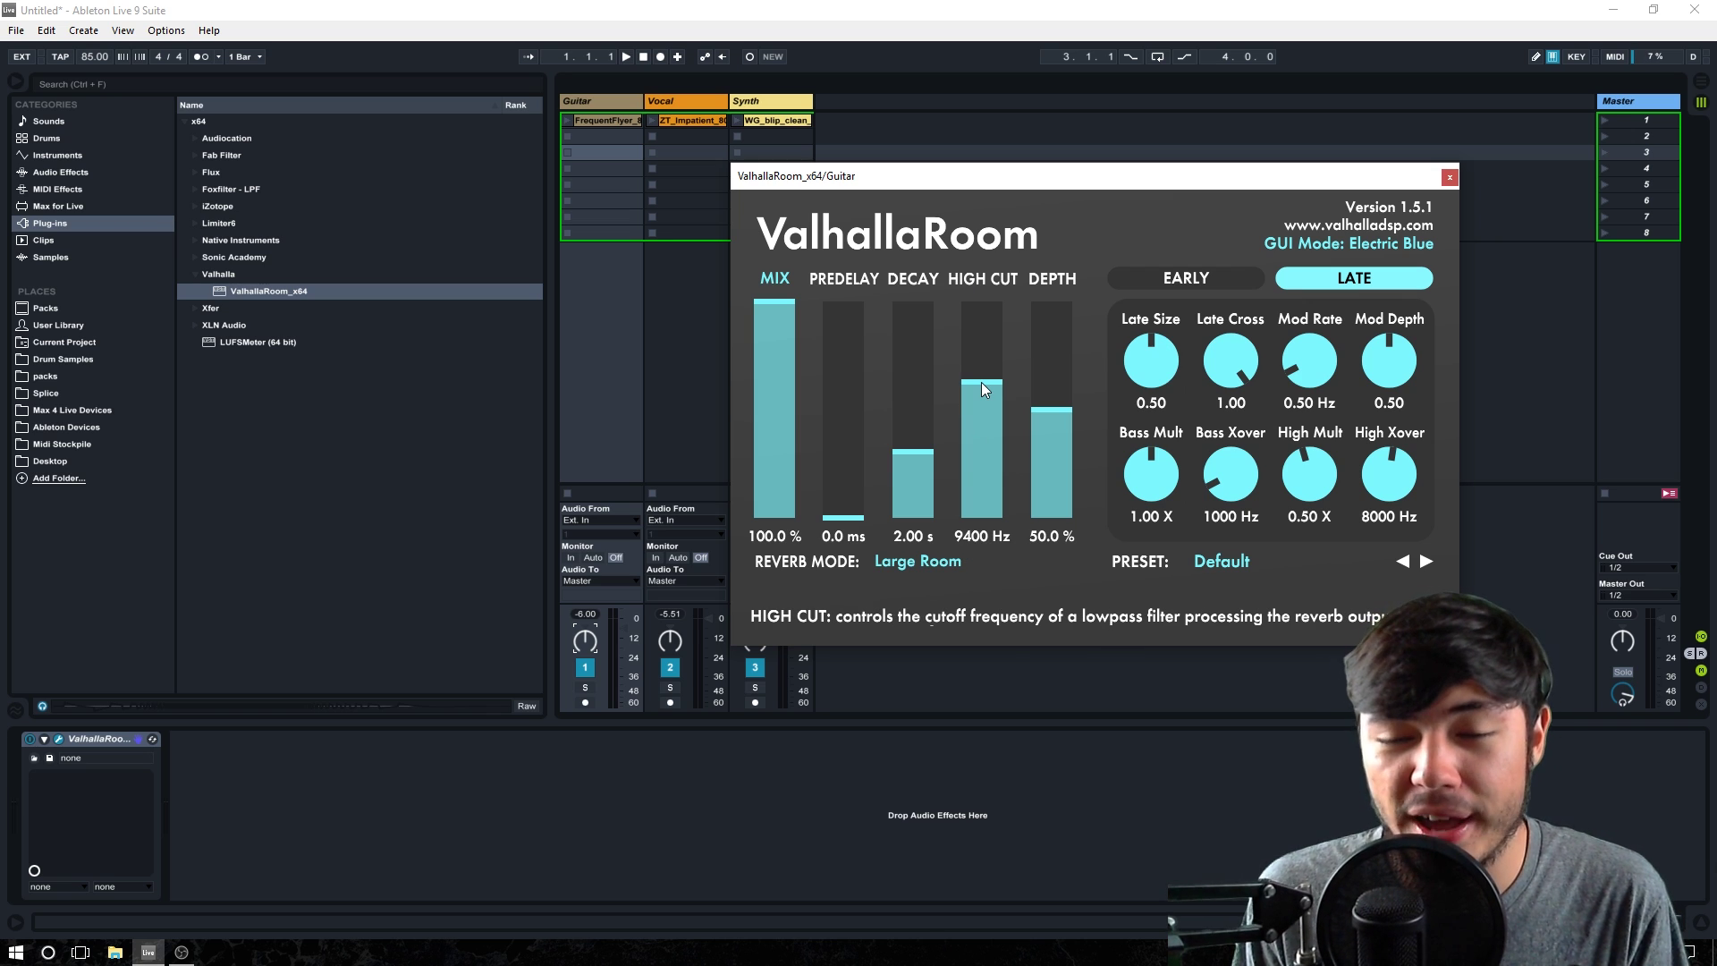
{"action": "left_click_drag", "start_coordinate": [980, 383], "coordinate": [986, 451]}
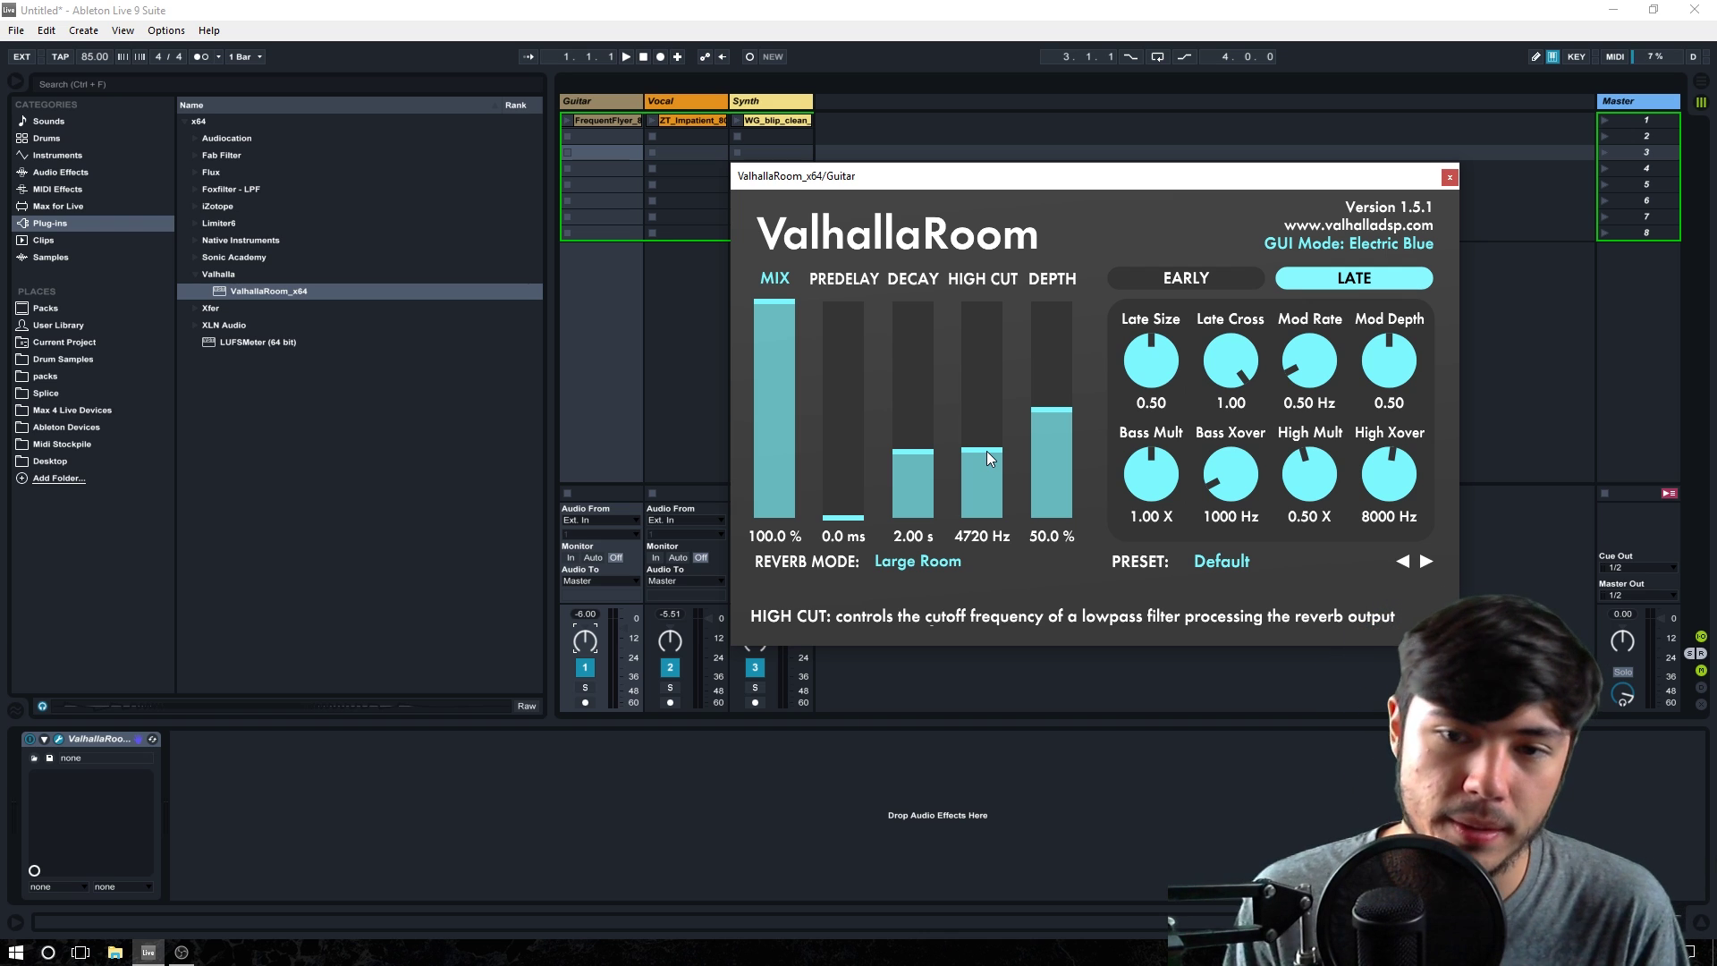
{"action": "left_click_drag", "start_coordinate": [986, 451], "coordinate": [990, 347]}
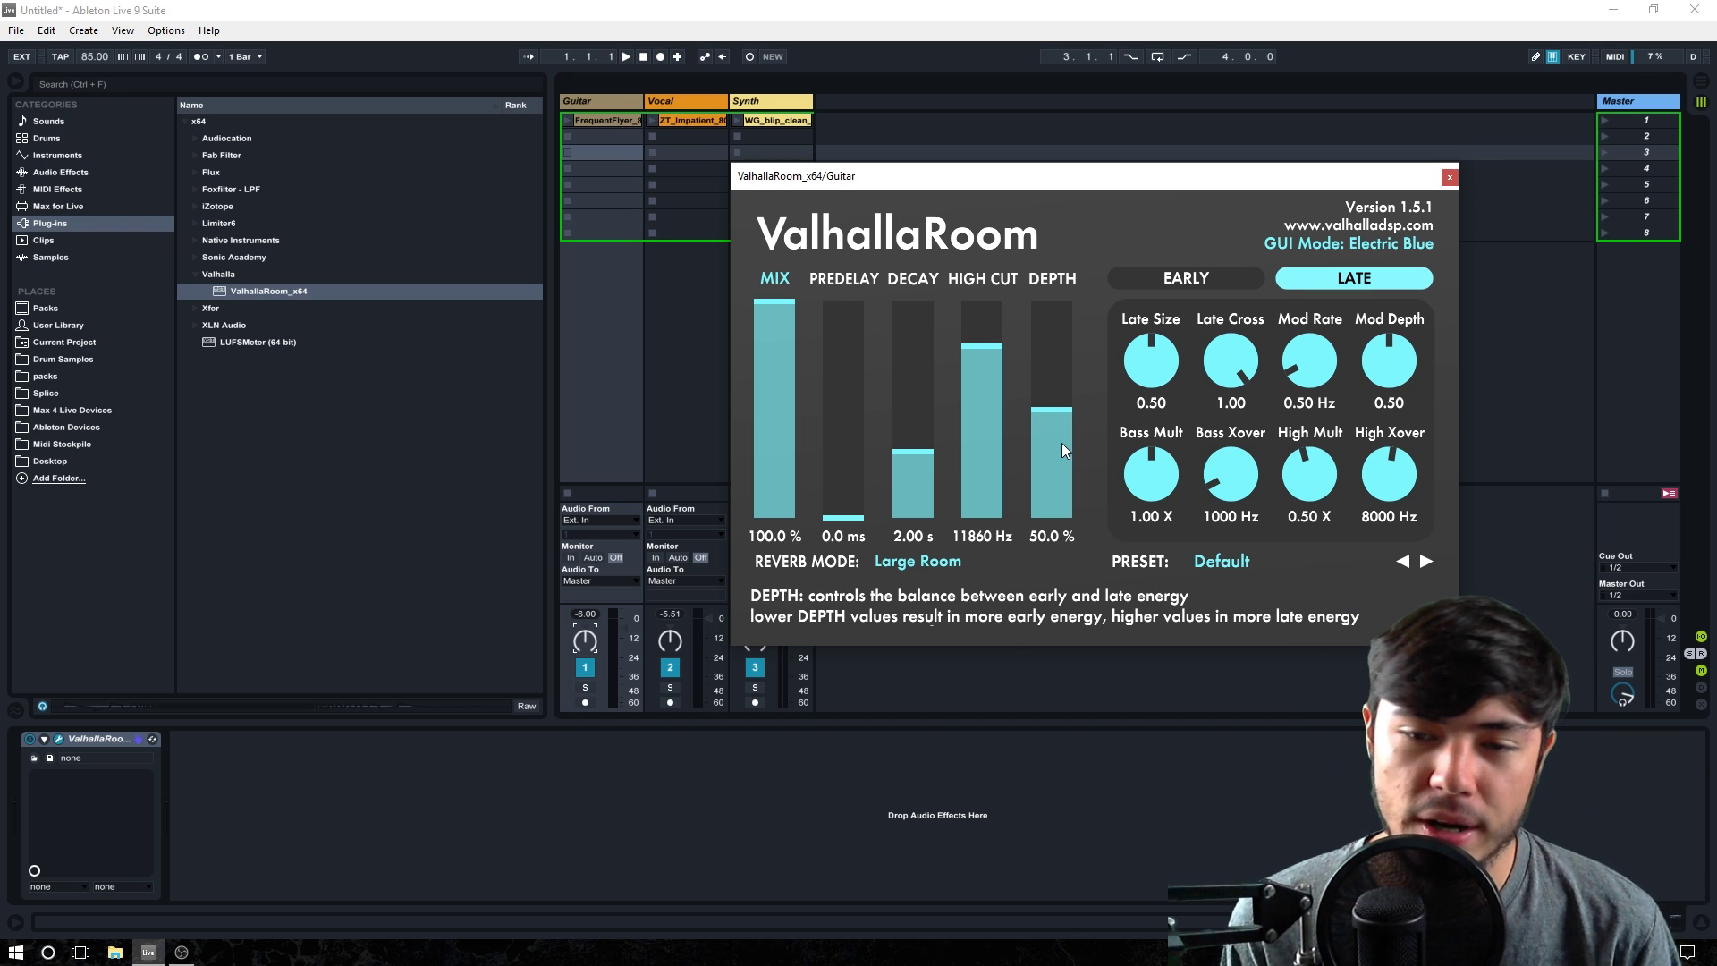
{"action": "left_click_drag", "start_coordinate": [1061, 442], "coordinate": [1061, 428]}
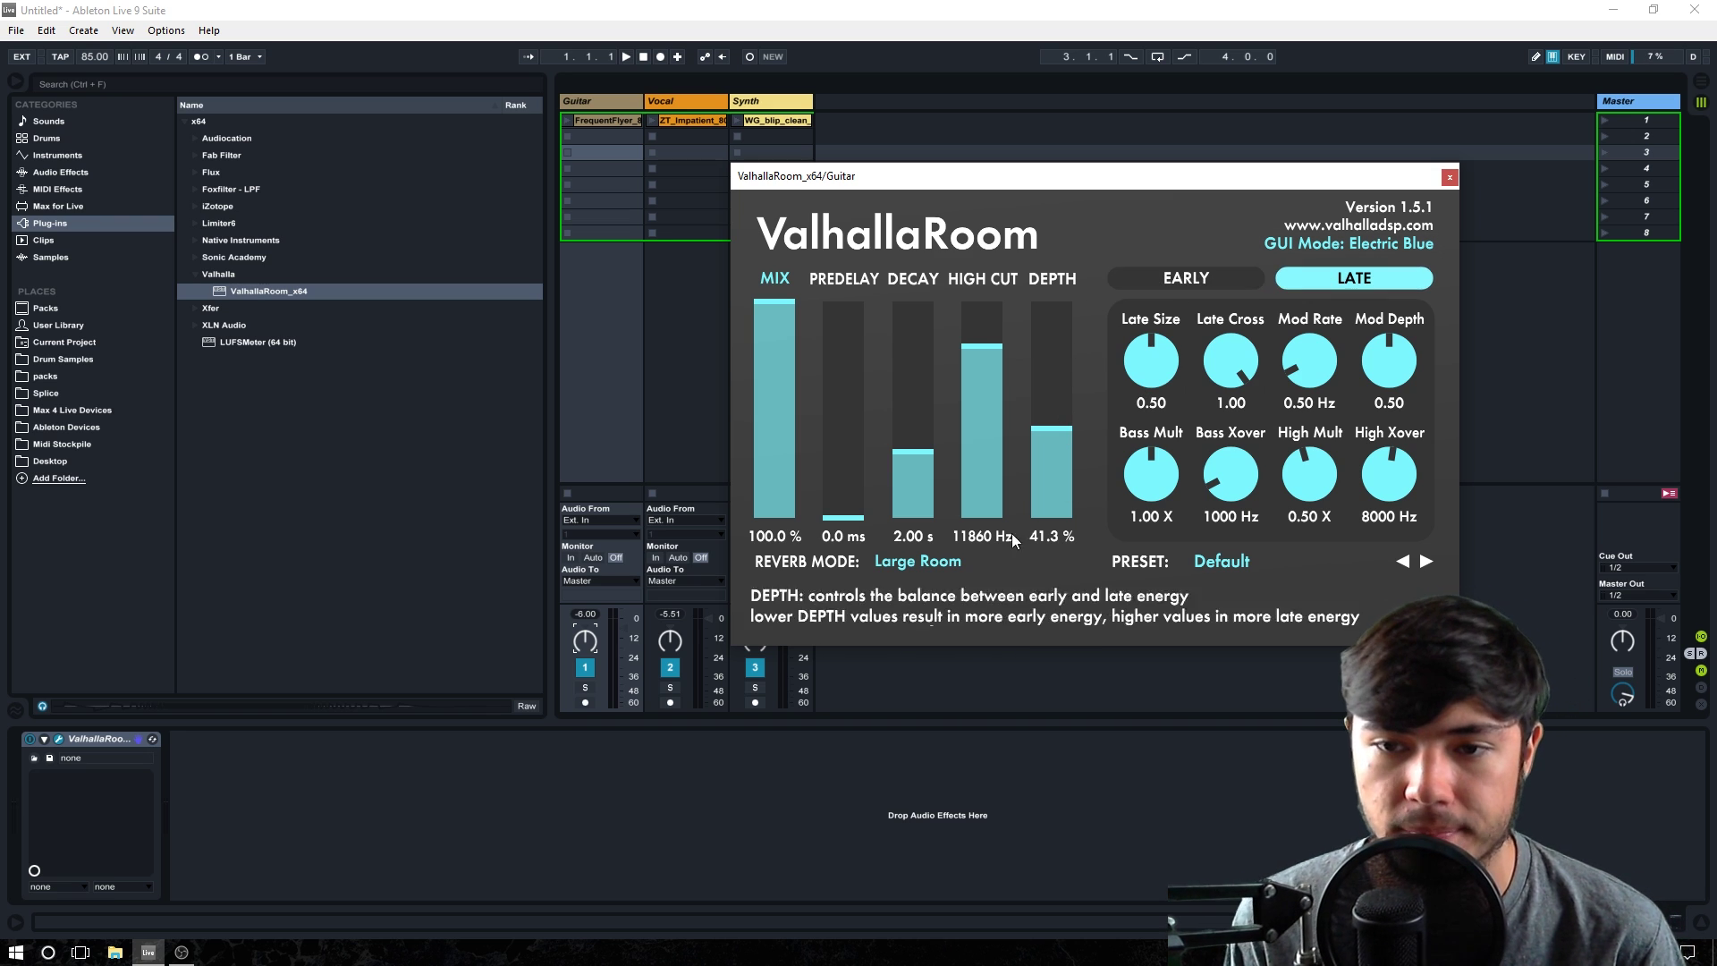
{"action": "left_click", "coordinate": [1243, 276]}
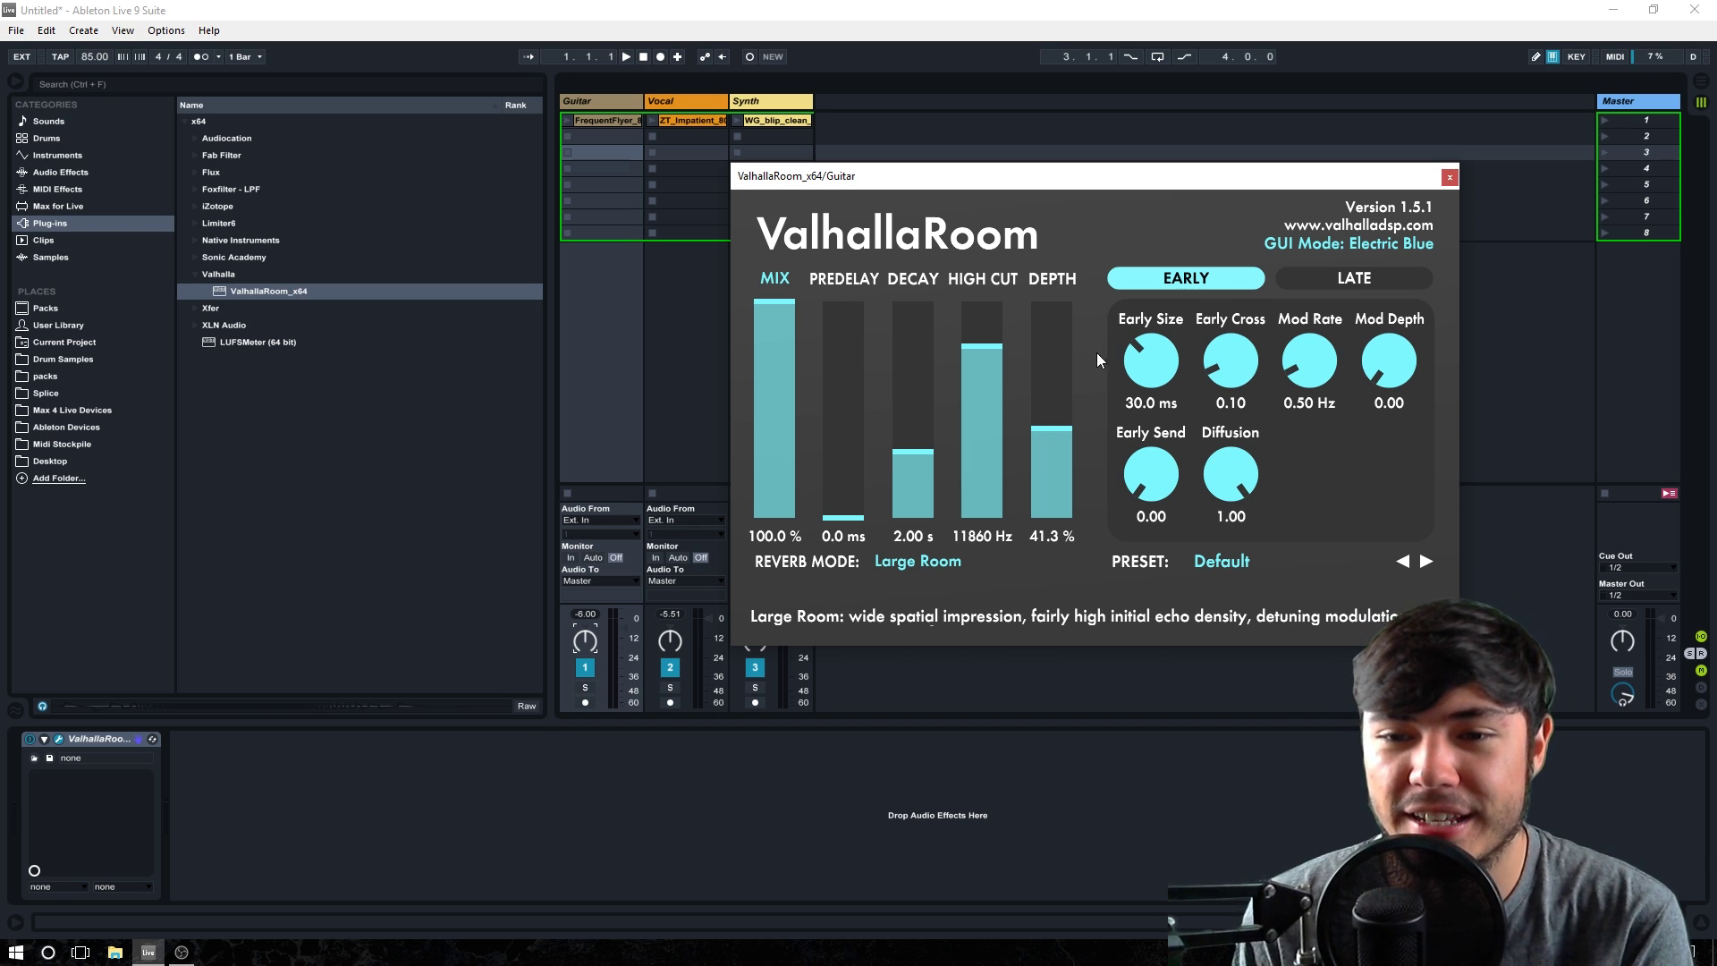
Check the late and early reflection pages and the reverb mode list, keeping Large Room
{"action": "left_click", "coordinate": [1355, 279]}
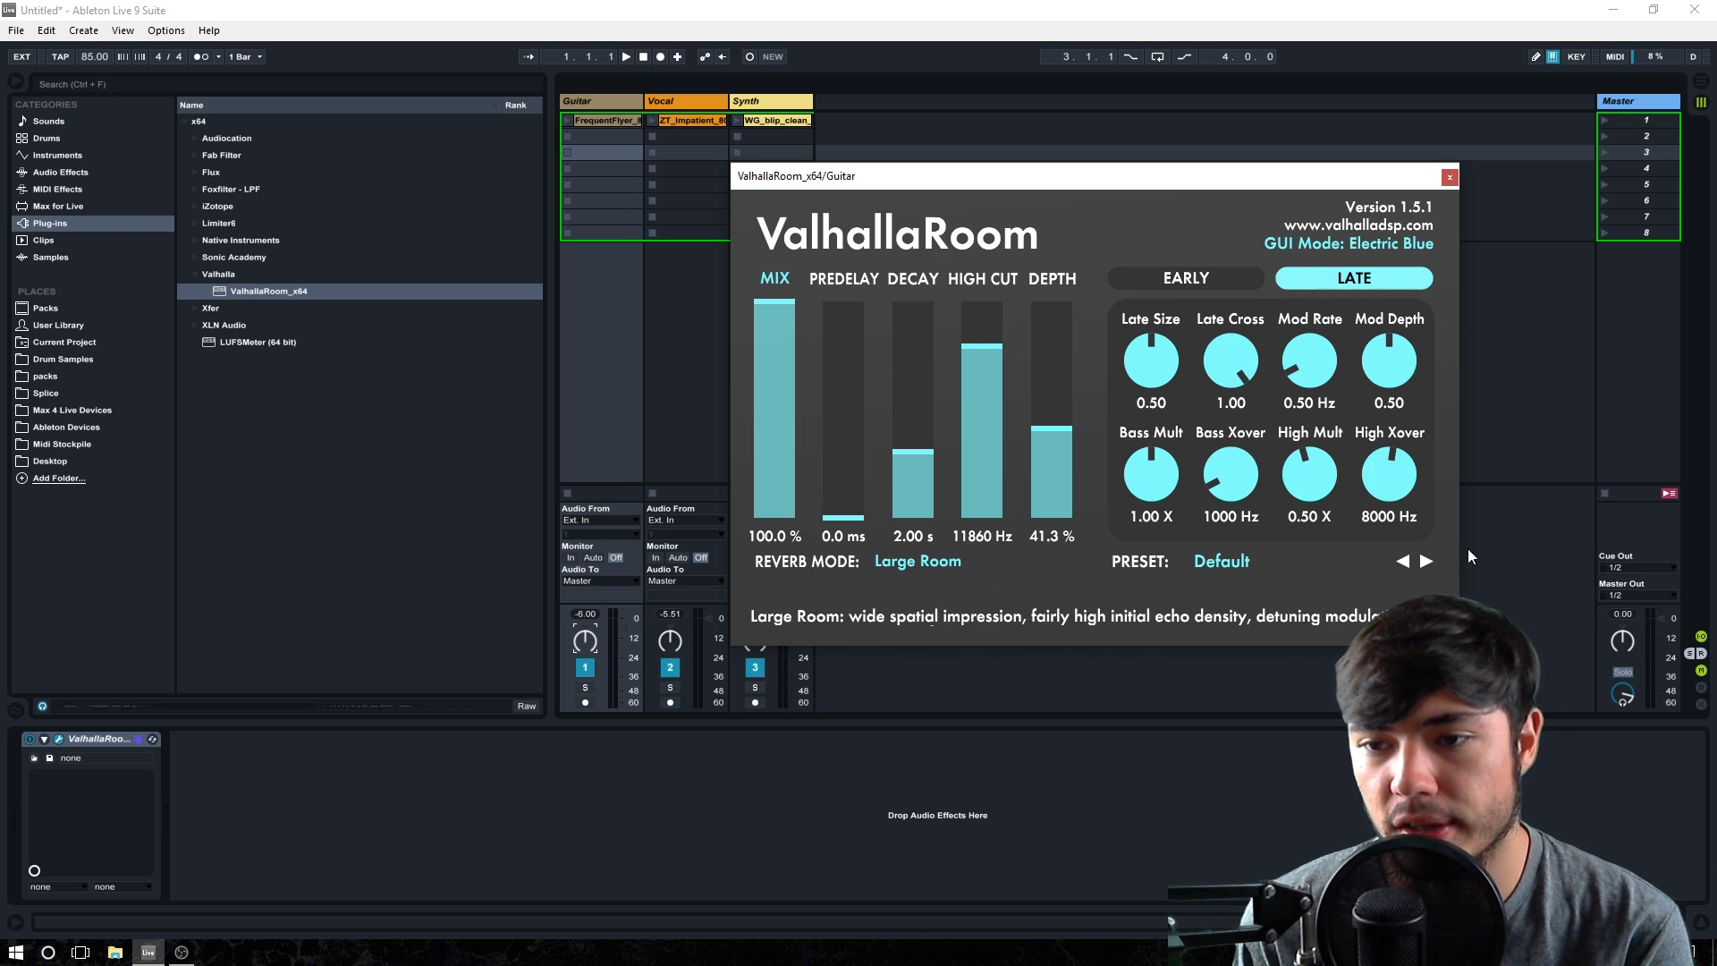
{"action": "left_click", "coordinate": [1212, 274]}
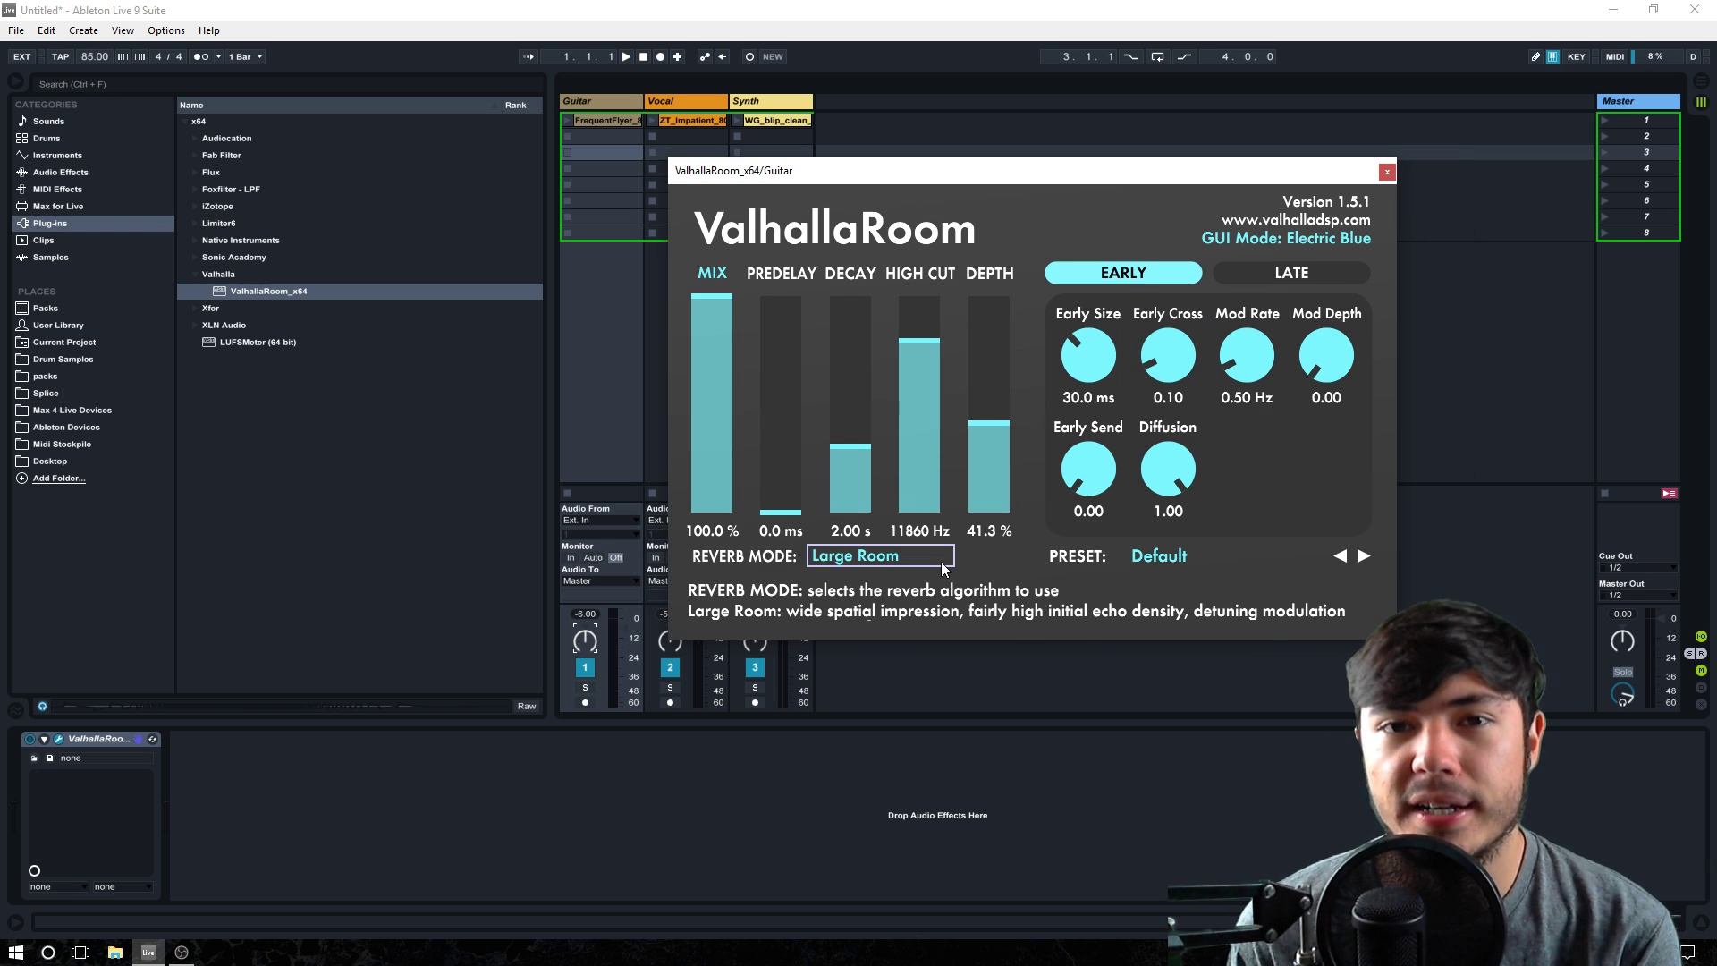
{"action": "left_click", "coordinate": [866, 562]}
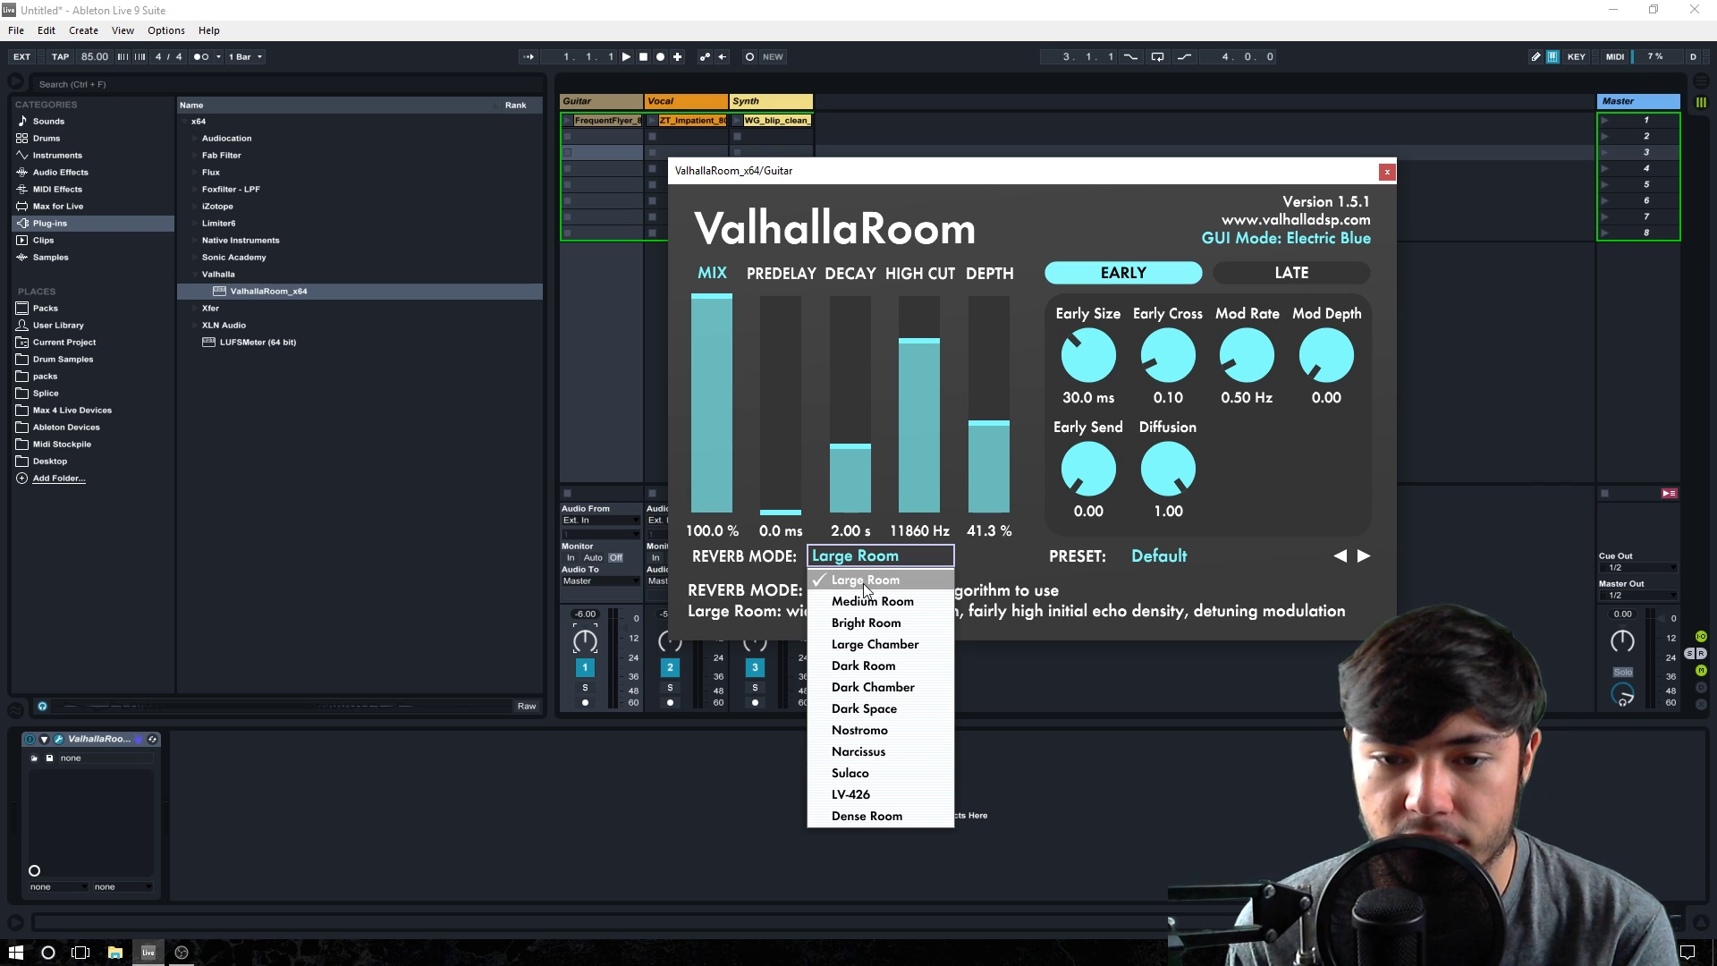
{"action": "left_click", "coordinate": [863, 584]}
{"action": "left_click", "coordinate": [888, 556]}
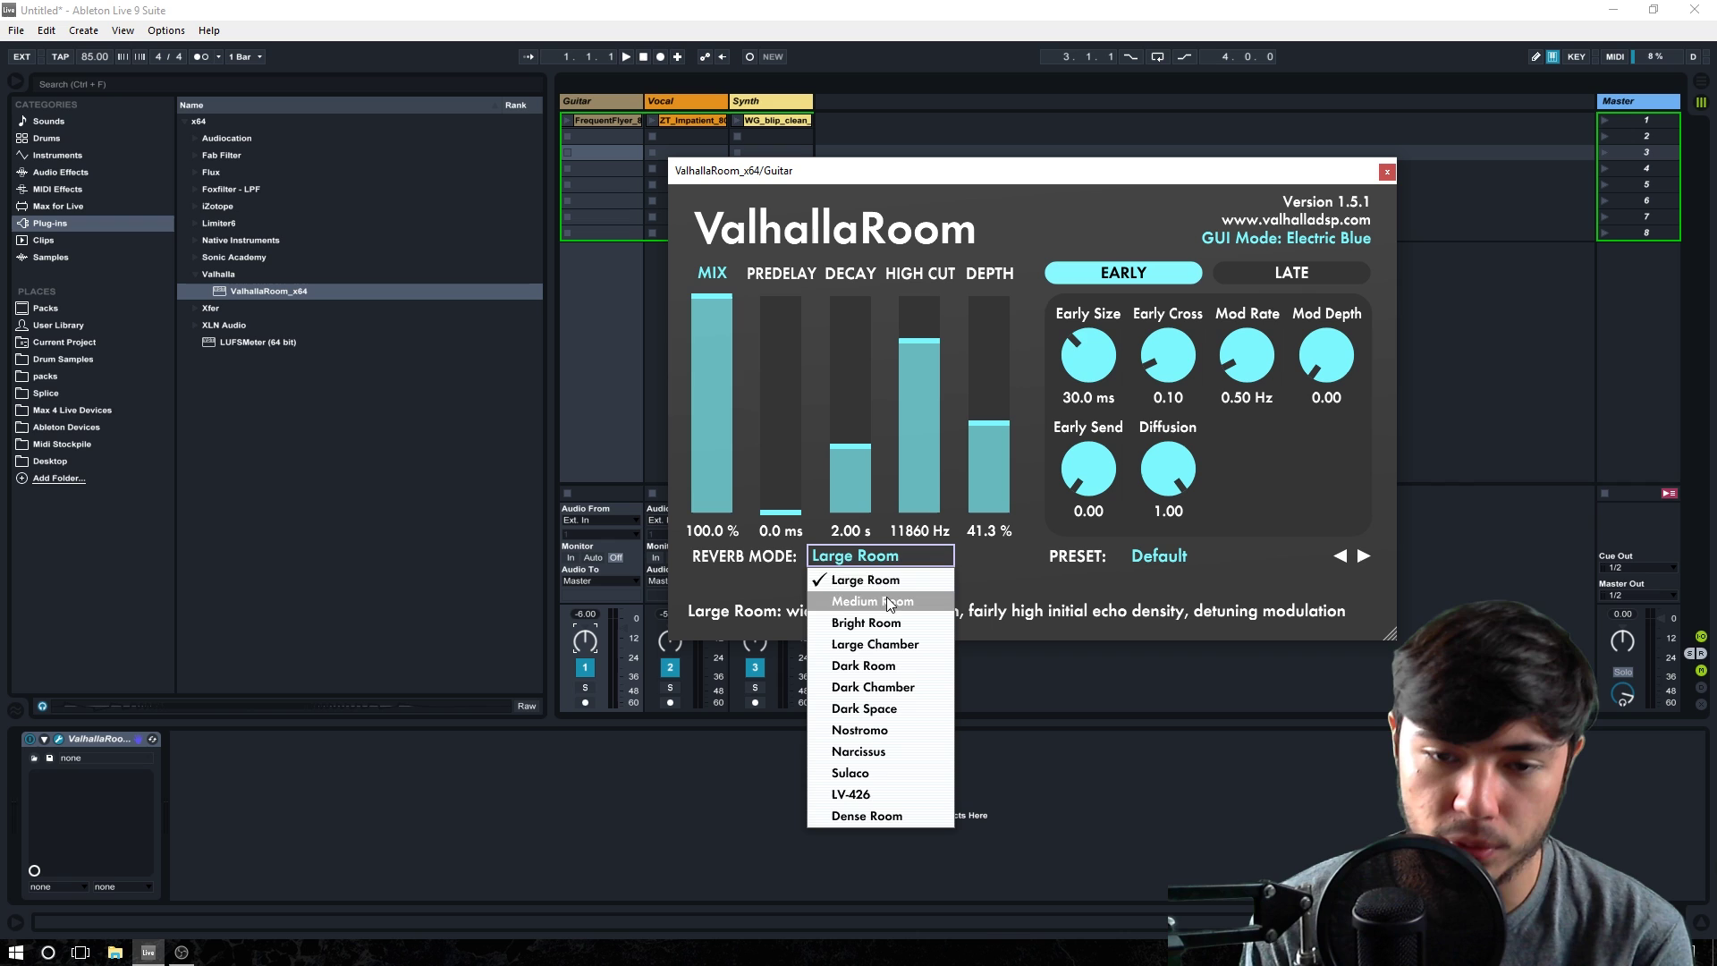
{"action": "left_click", "coordinate": [1091, 577]}
Glance at the Valhalla preset menu, dismiss it, and close the ValhallaRoom window
{"action": "left_click", "coordinate": [1173, 559]}
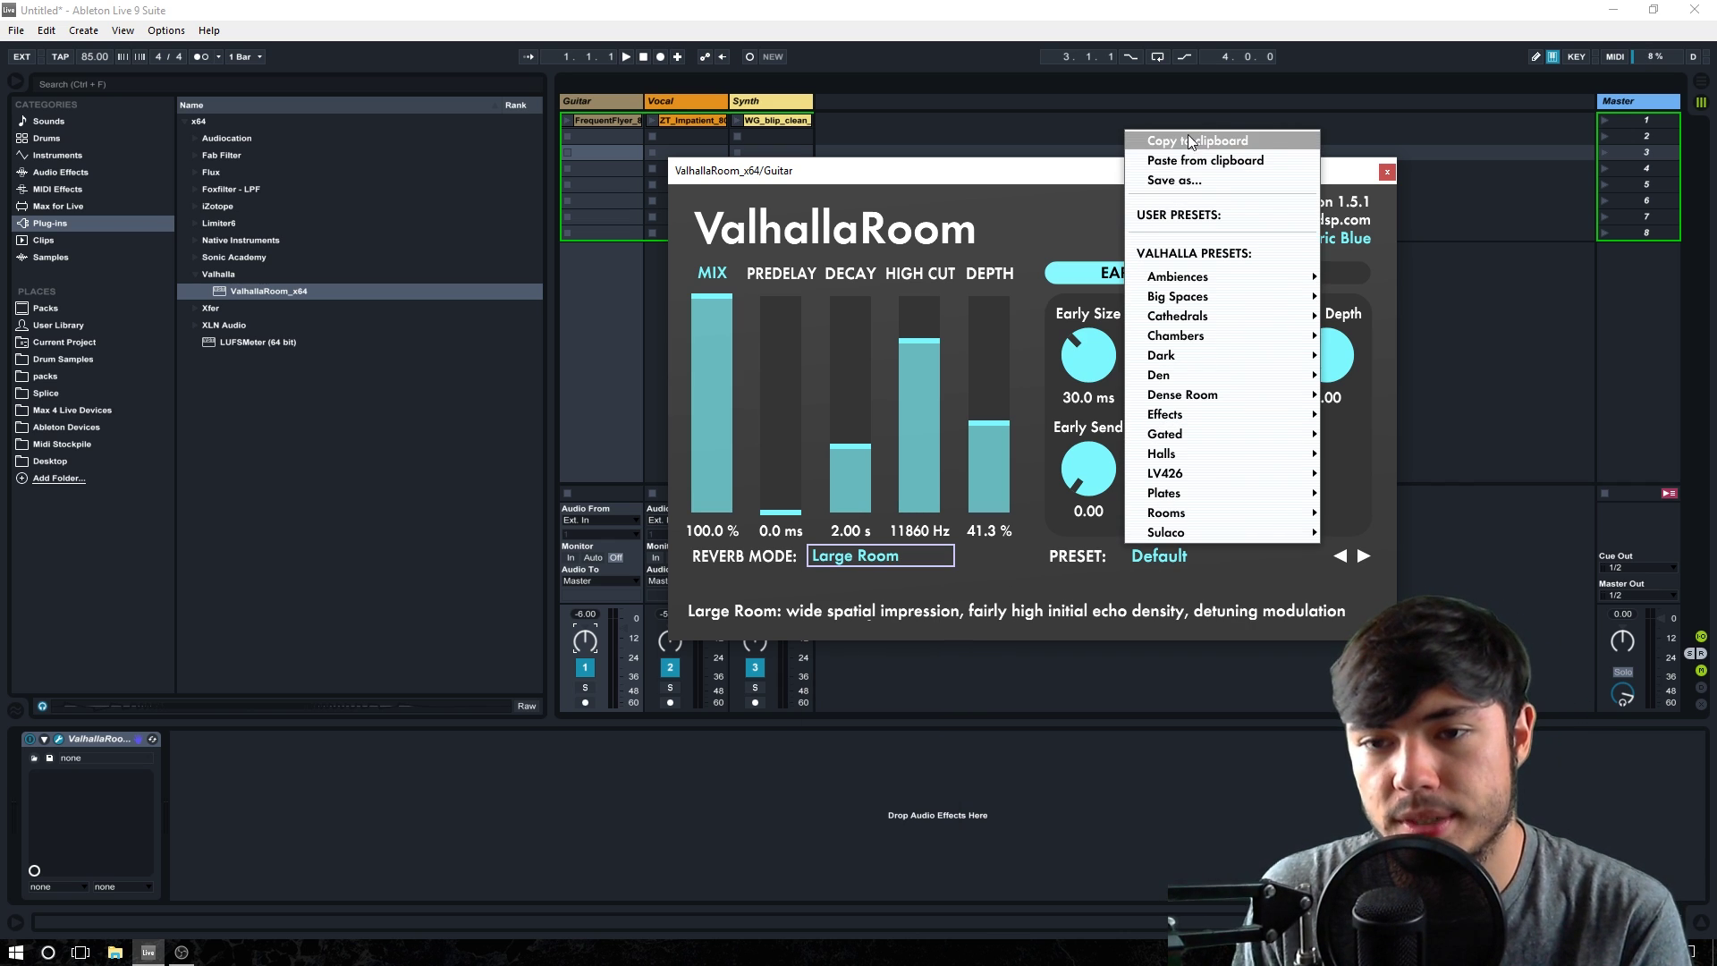
{"action": "mouse_move", "coordinate": [1222, 279]}
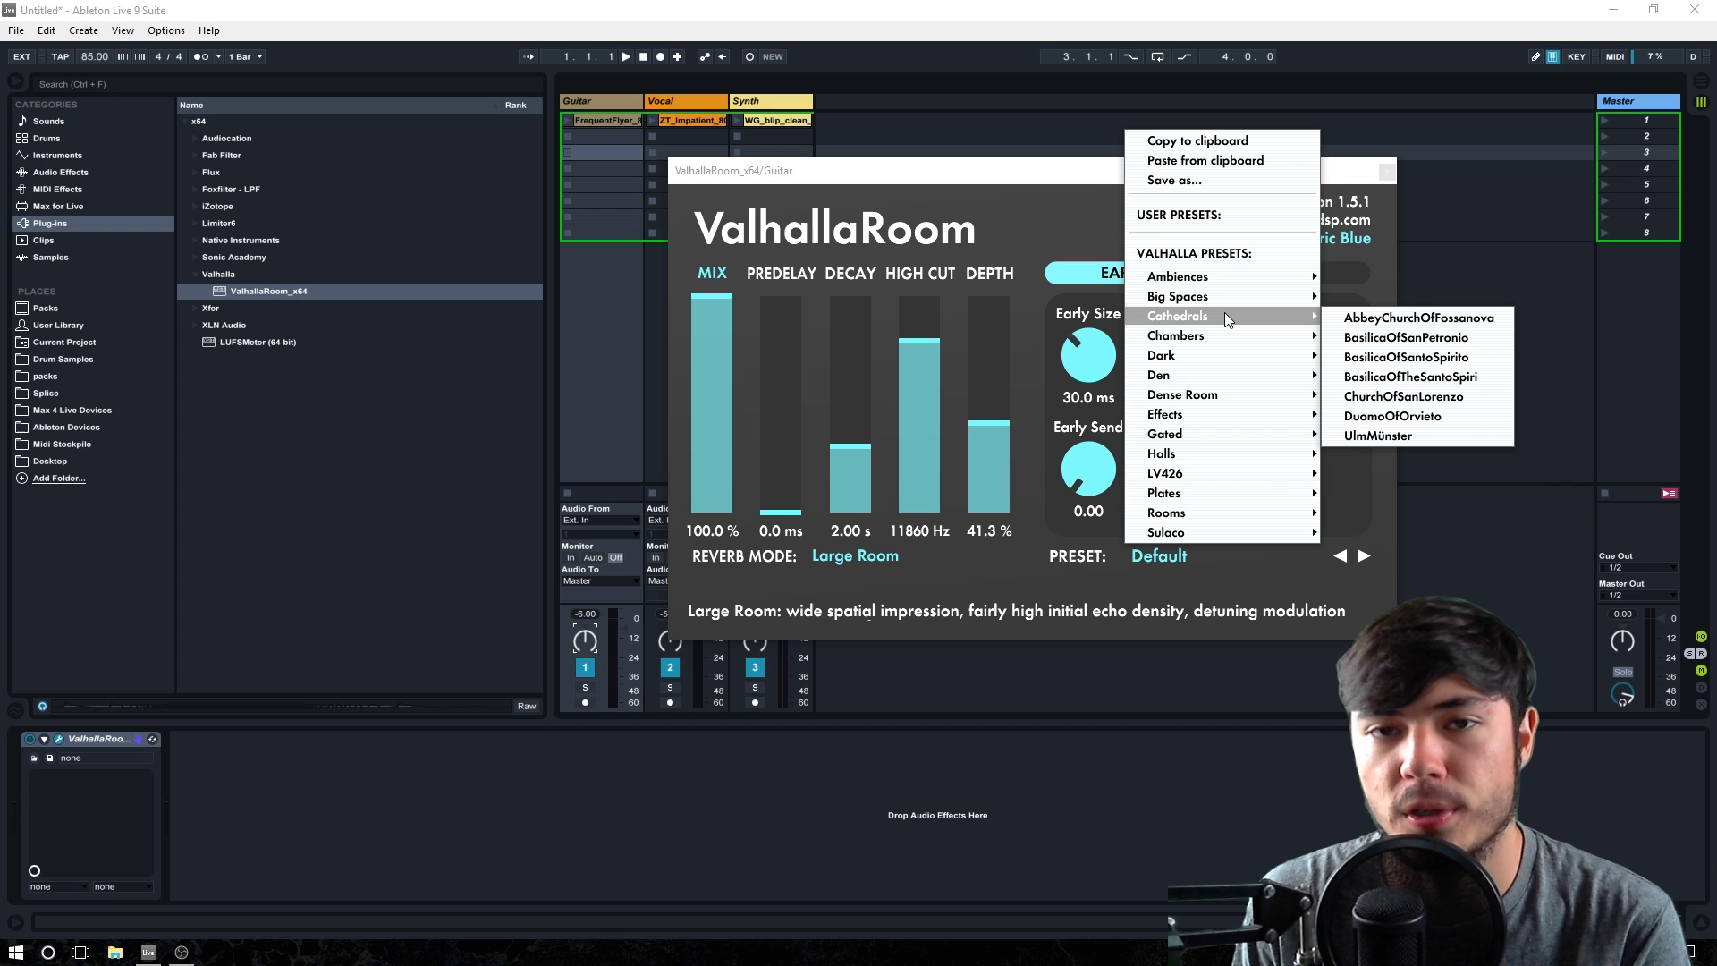
{"action": "left_click", "coordinate": [1065, 216]}
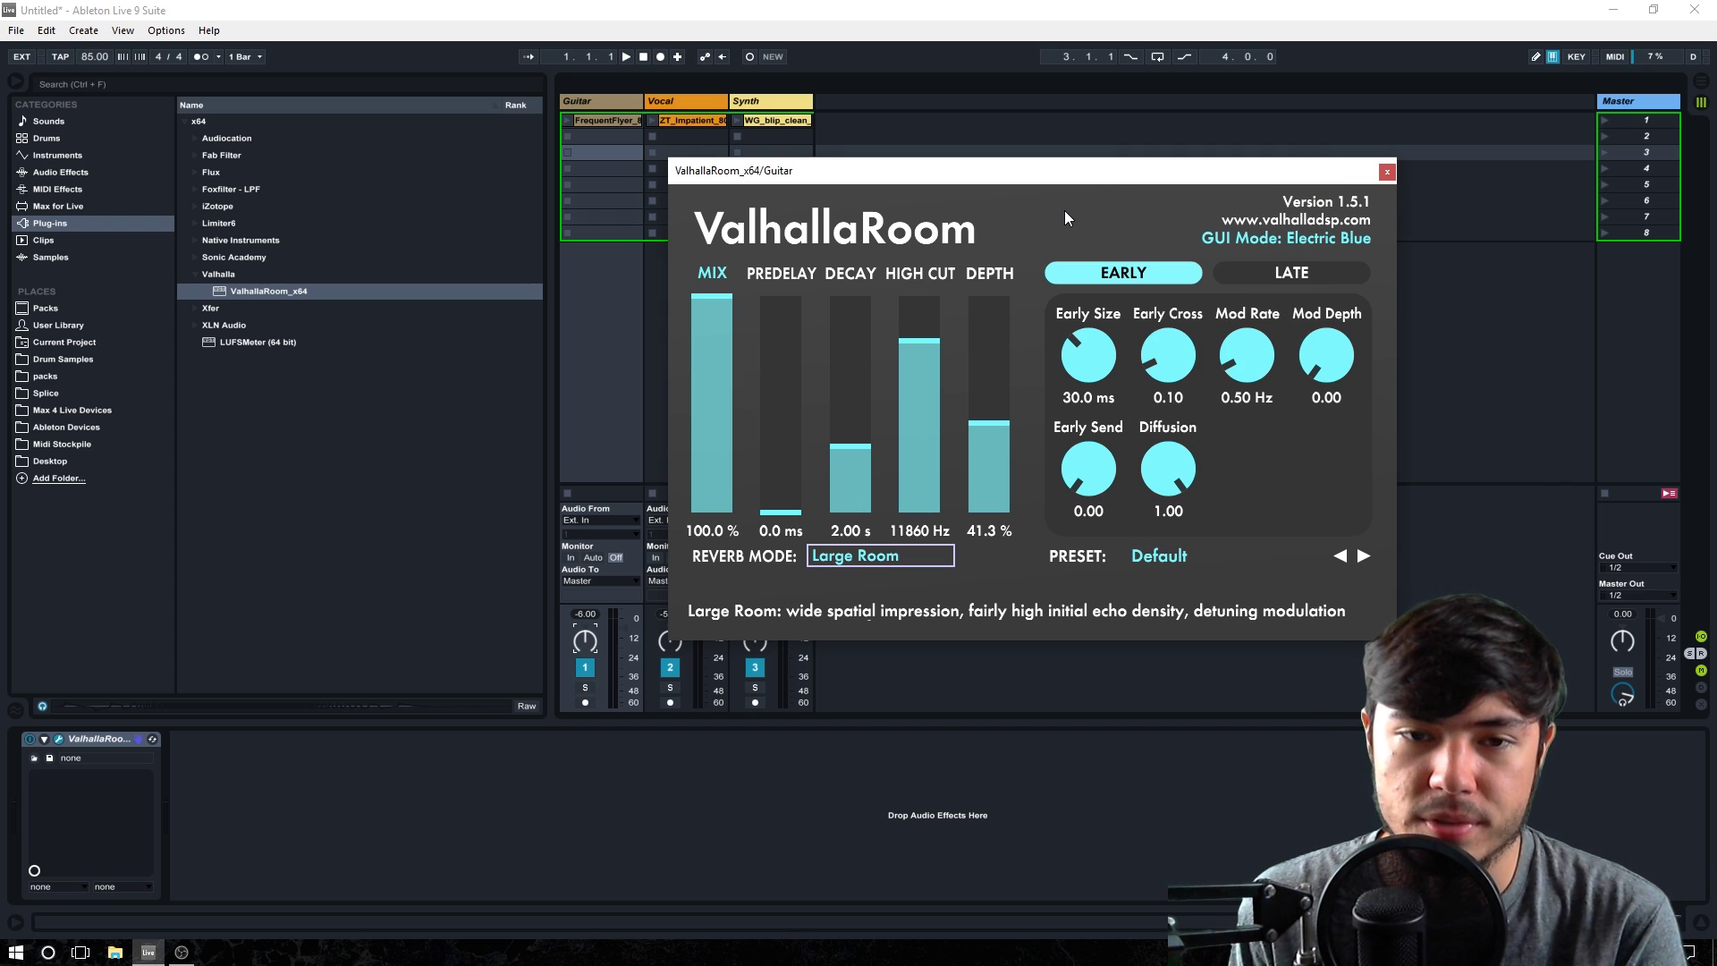
{"action": "left_click", "coordinate": [58, 739]}
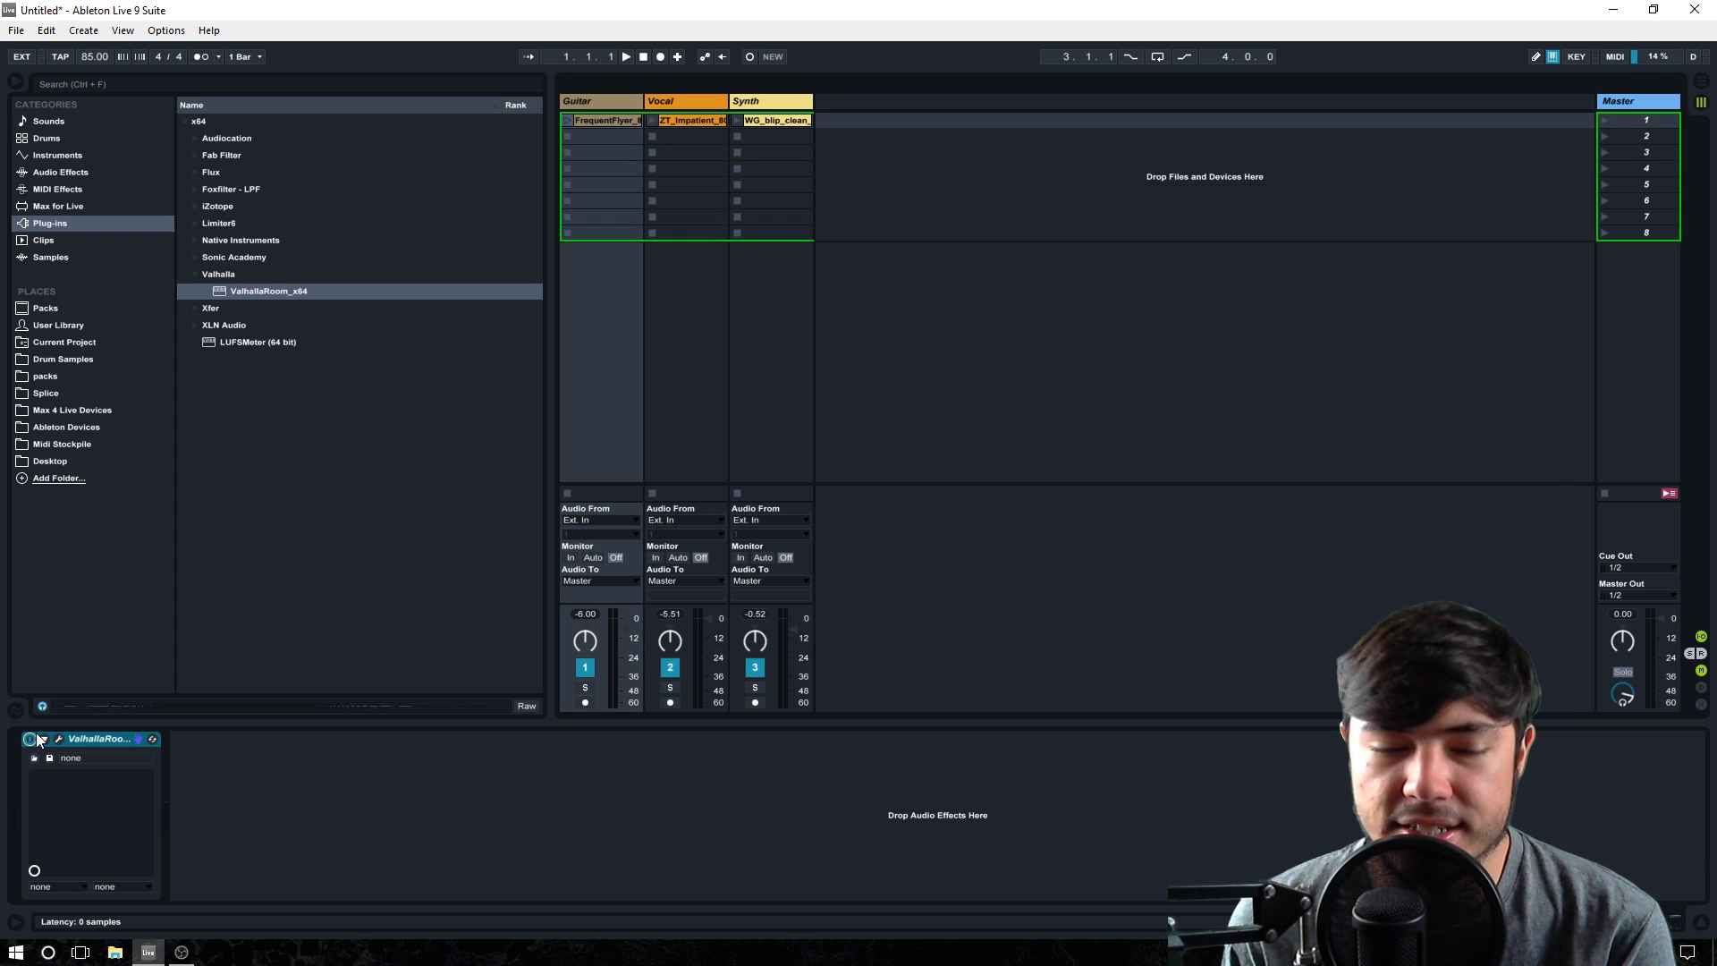
Place FabFilter Pro-R from the Fab Filter folder after ValhallaRoom and turn Character from 30% to about 42%
{"action": "left_click", "coordinate": [197, 157]}
{"action": "left_click_drag", "start_coordinate": [260, 174], "coordinate": [320, 791]}
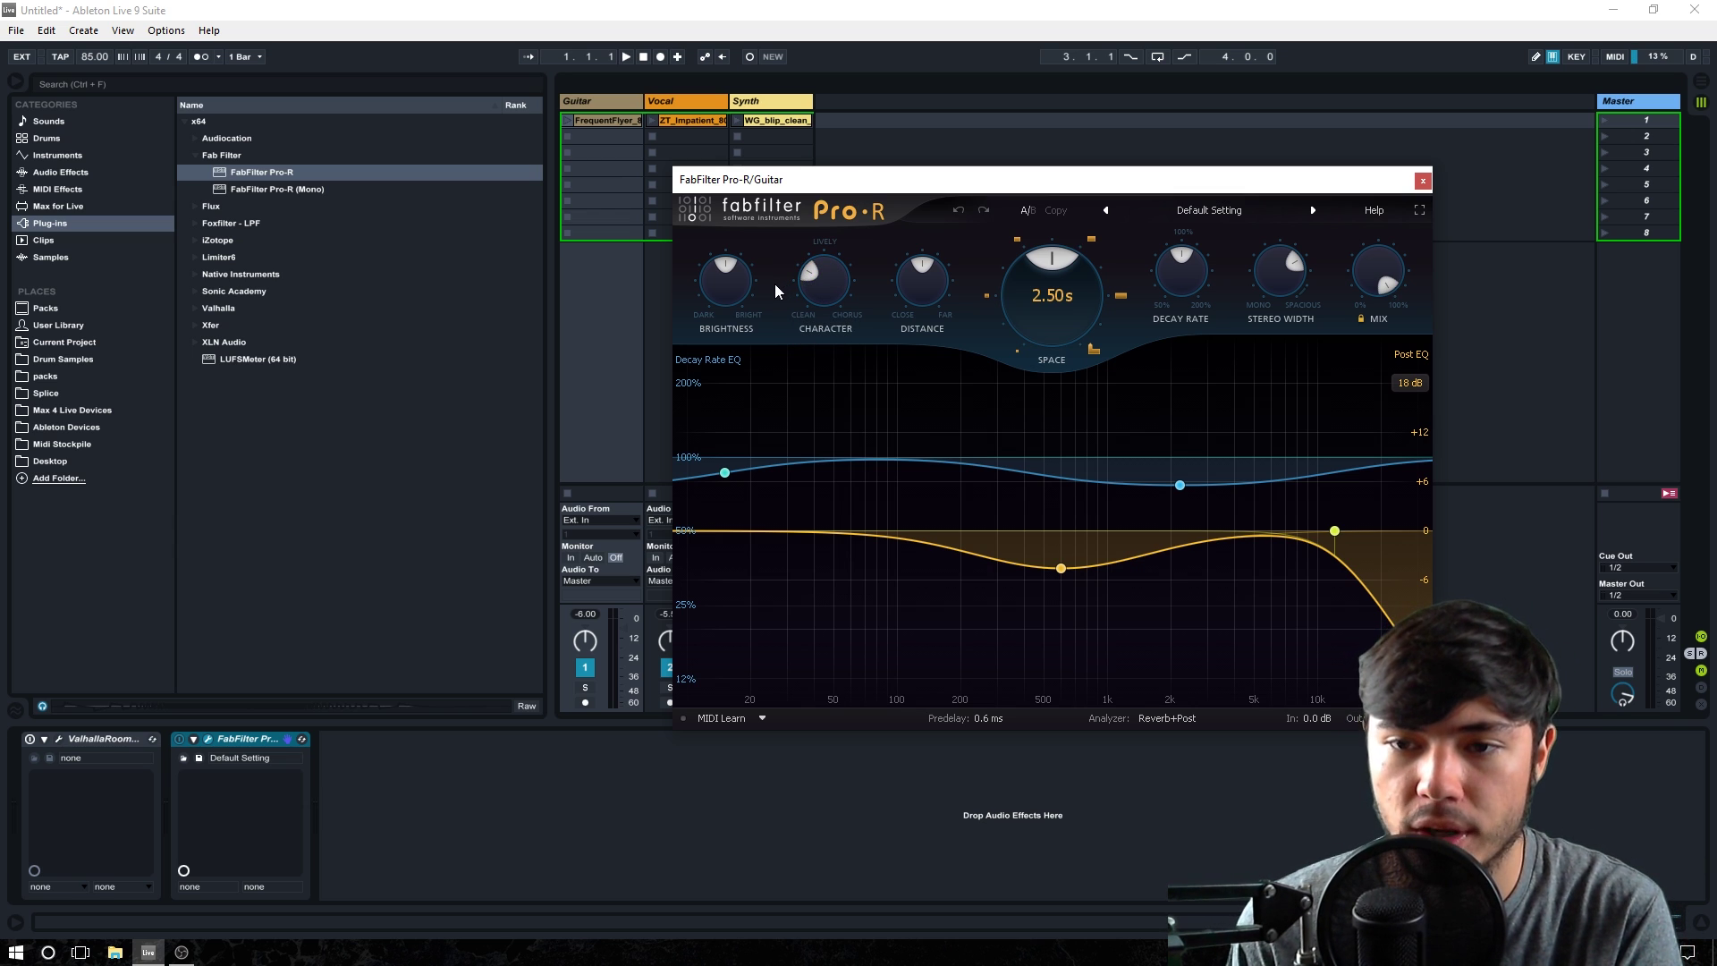
{"action": "left_click_drag", "start_coordinate": [854, 188], "coordinate": [806, 143]}
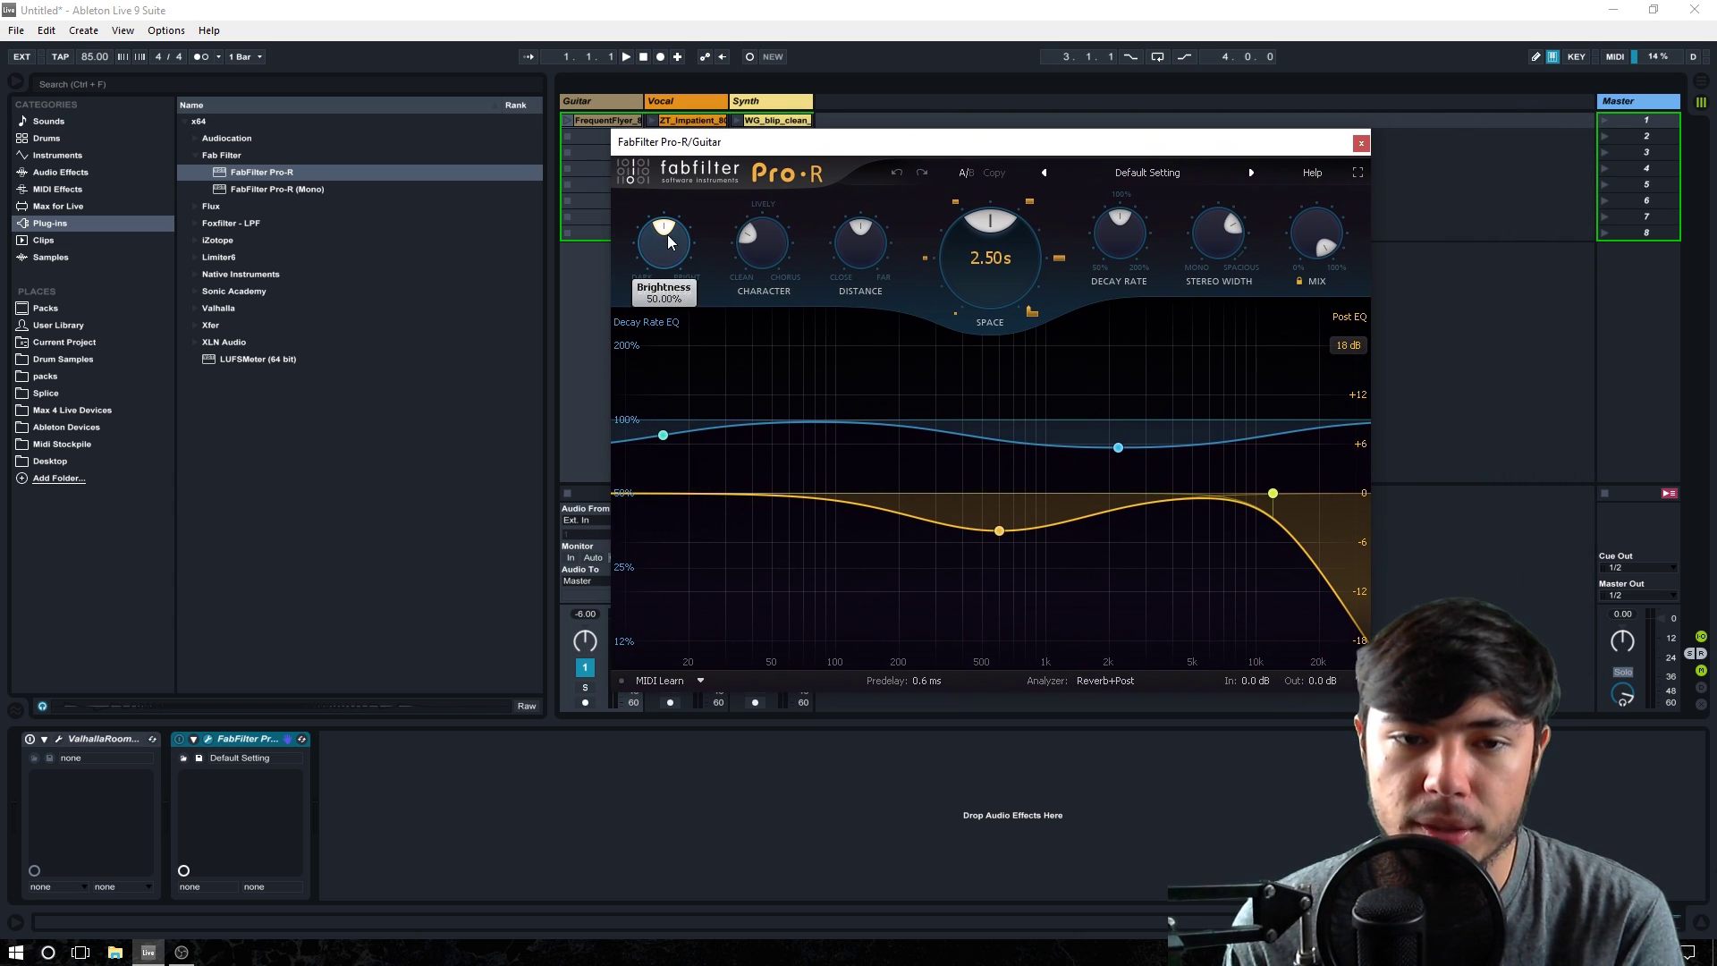
{"action": "mouse_move", "coordinate": [655, 244]}
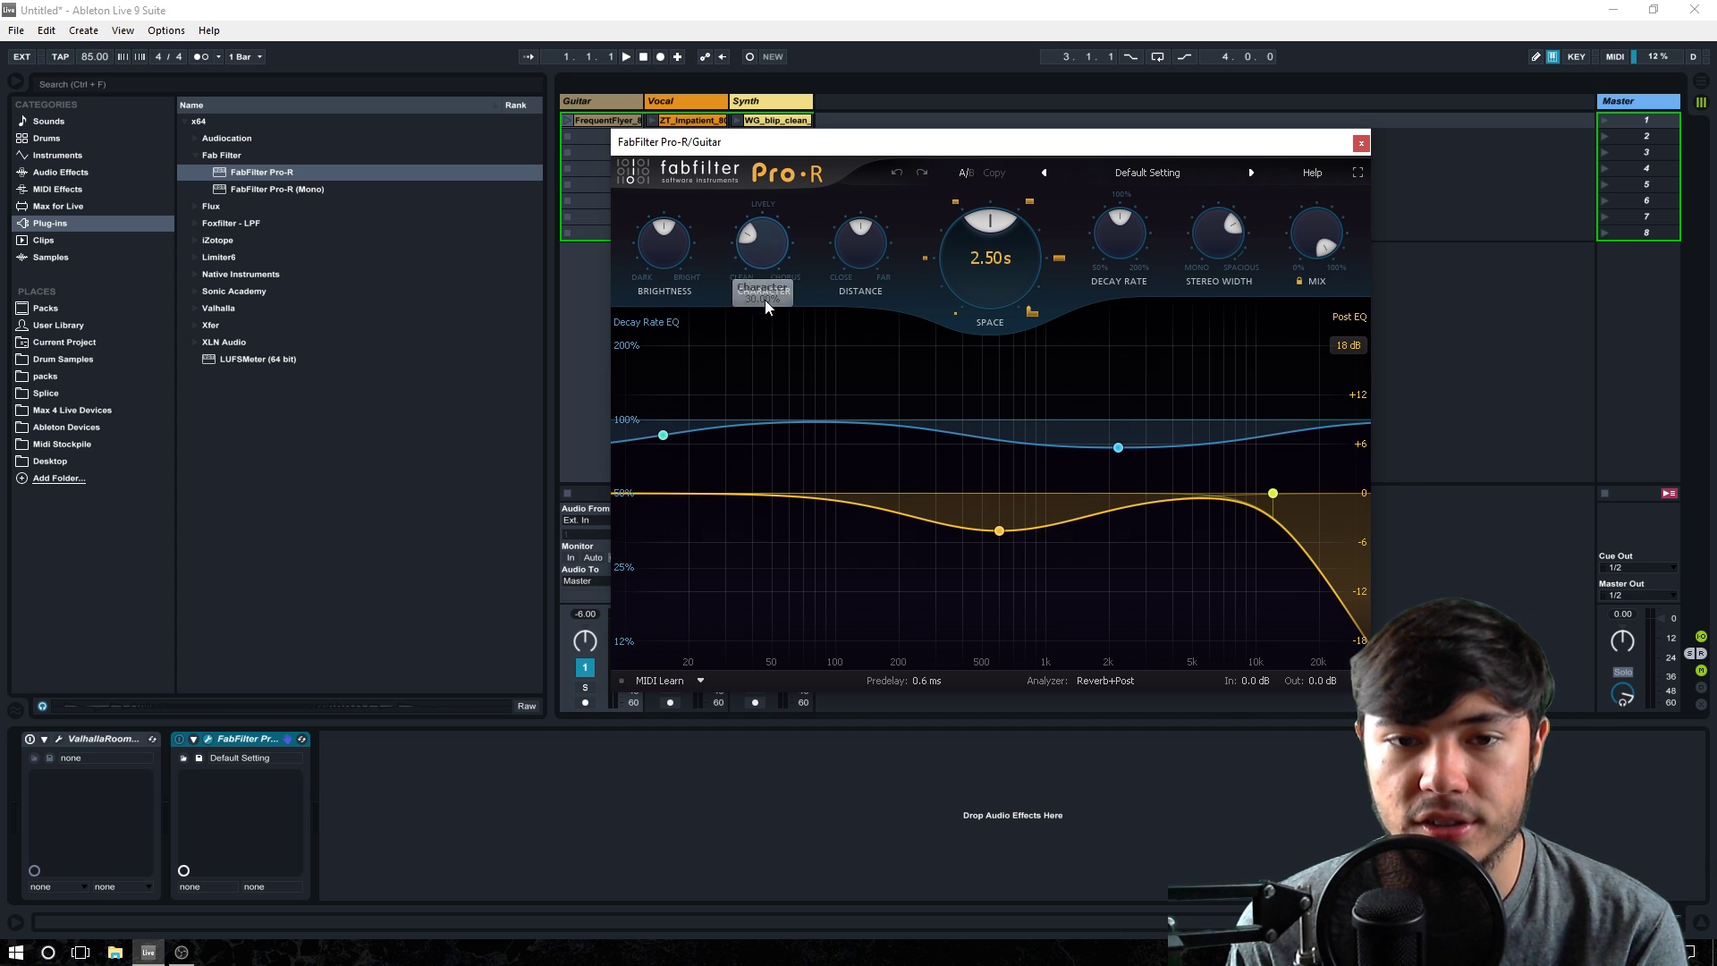
{"action": "mouse_move", "coordinate": [778, 248]}
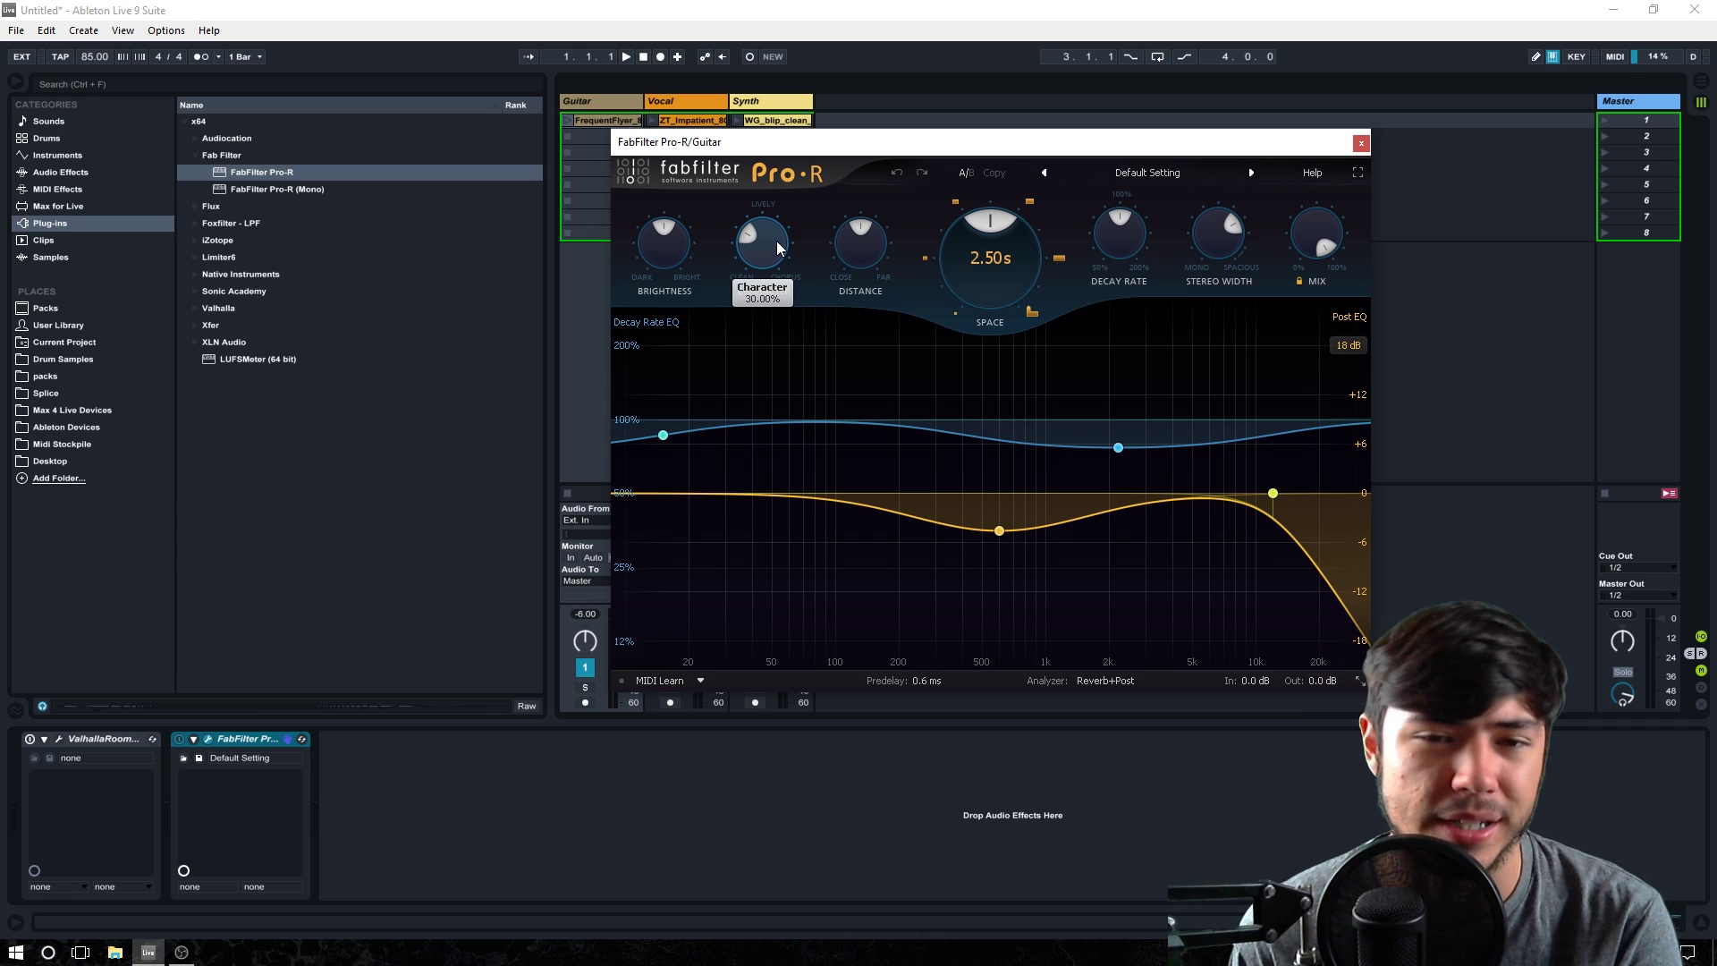
{"action": "left_click_drag", "start_coordinate": [778, 248], "coordinate": [790, 143]}
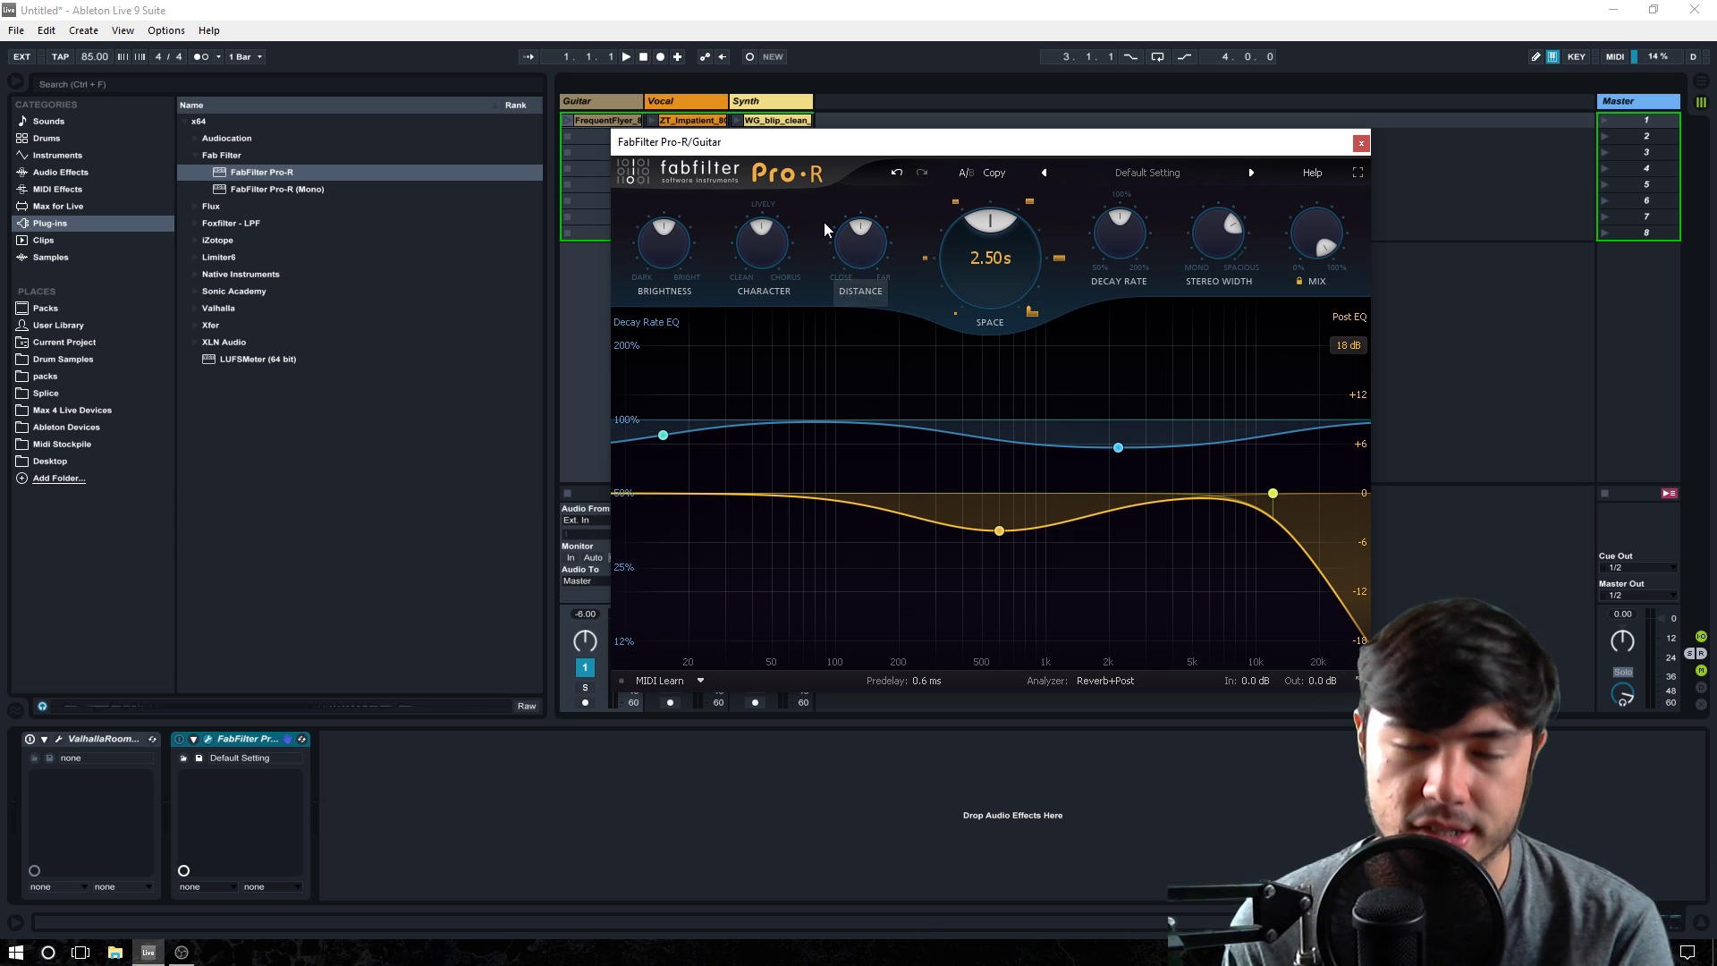
Sweep Pro-R's Space knob on the Guitar track to settle at 2.93 s
{"action": "mouse_move", "coordinate": [866, 231]}
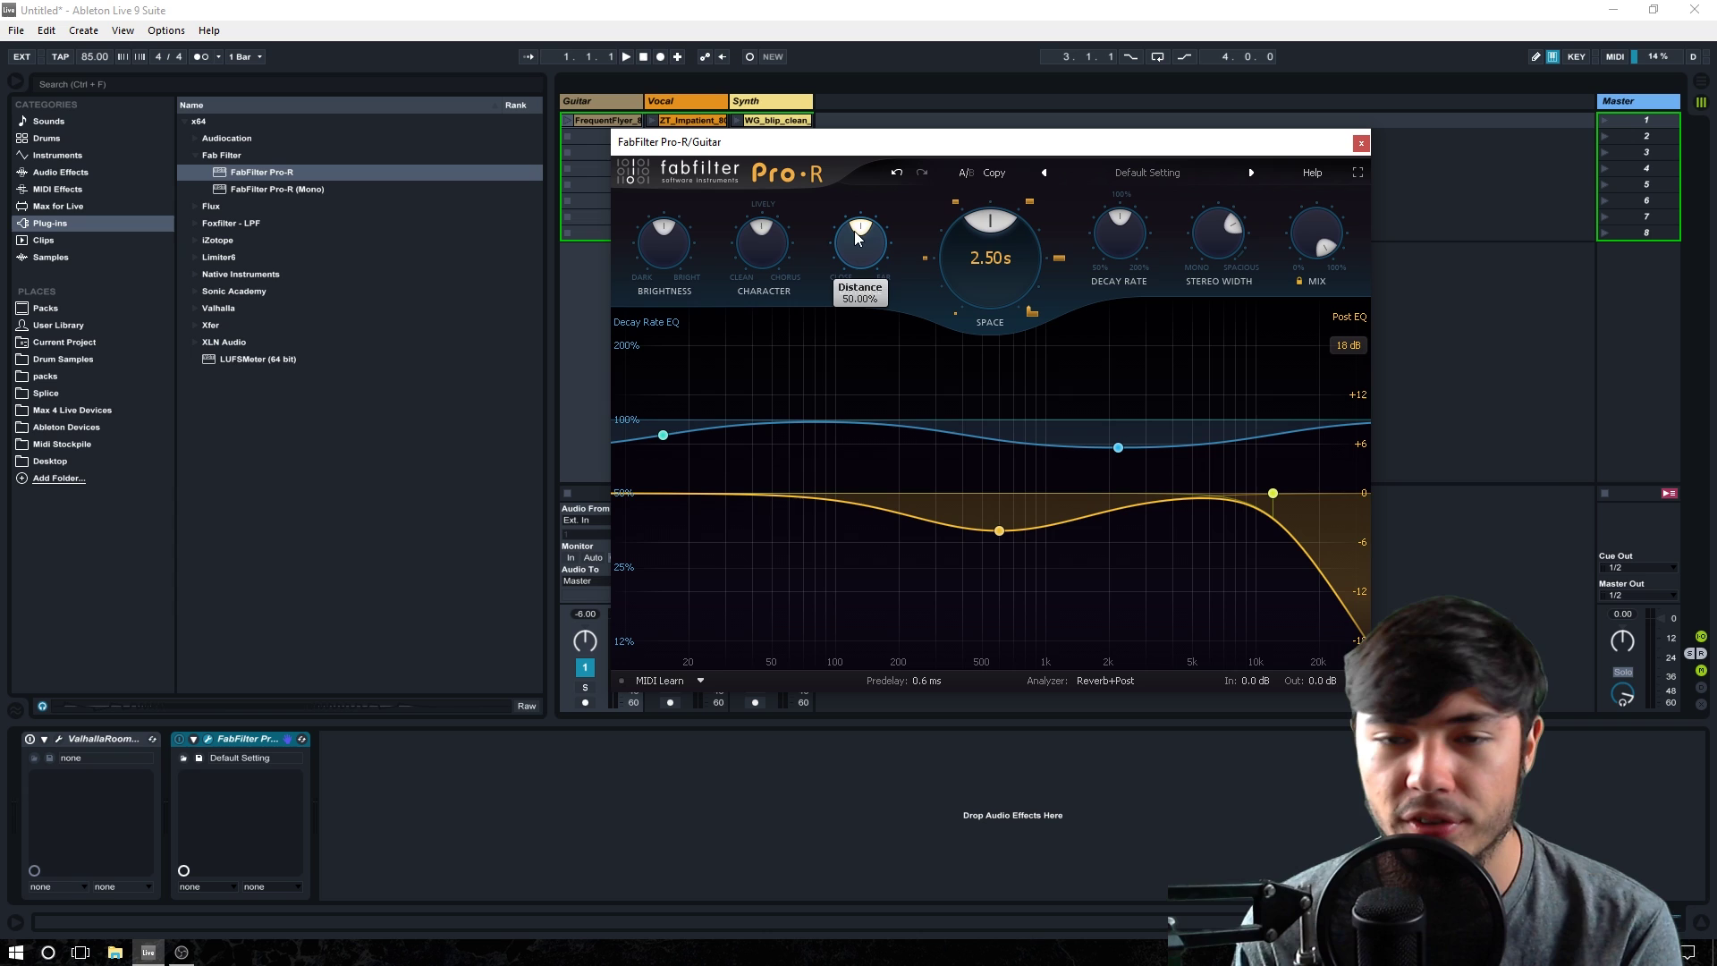
{"action": "scroll", "coordinate": [978, 230], "scroll_direction": "up", "scroll_amount": 1}
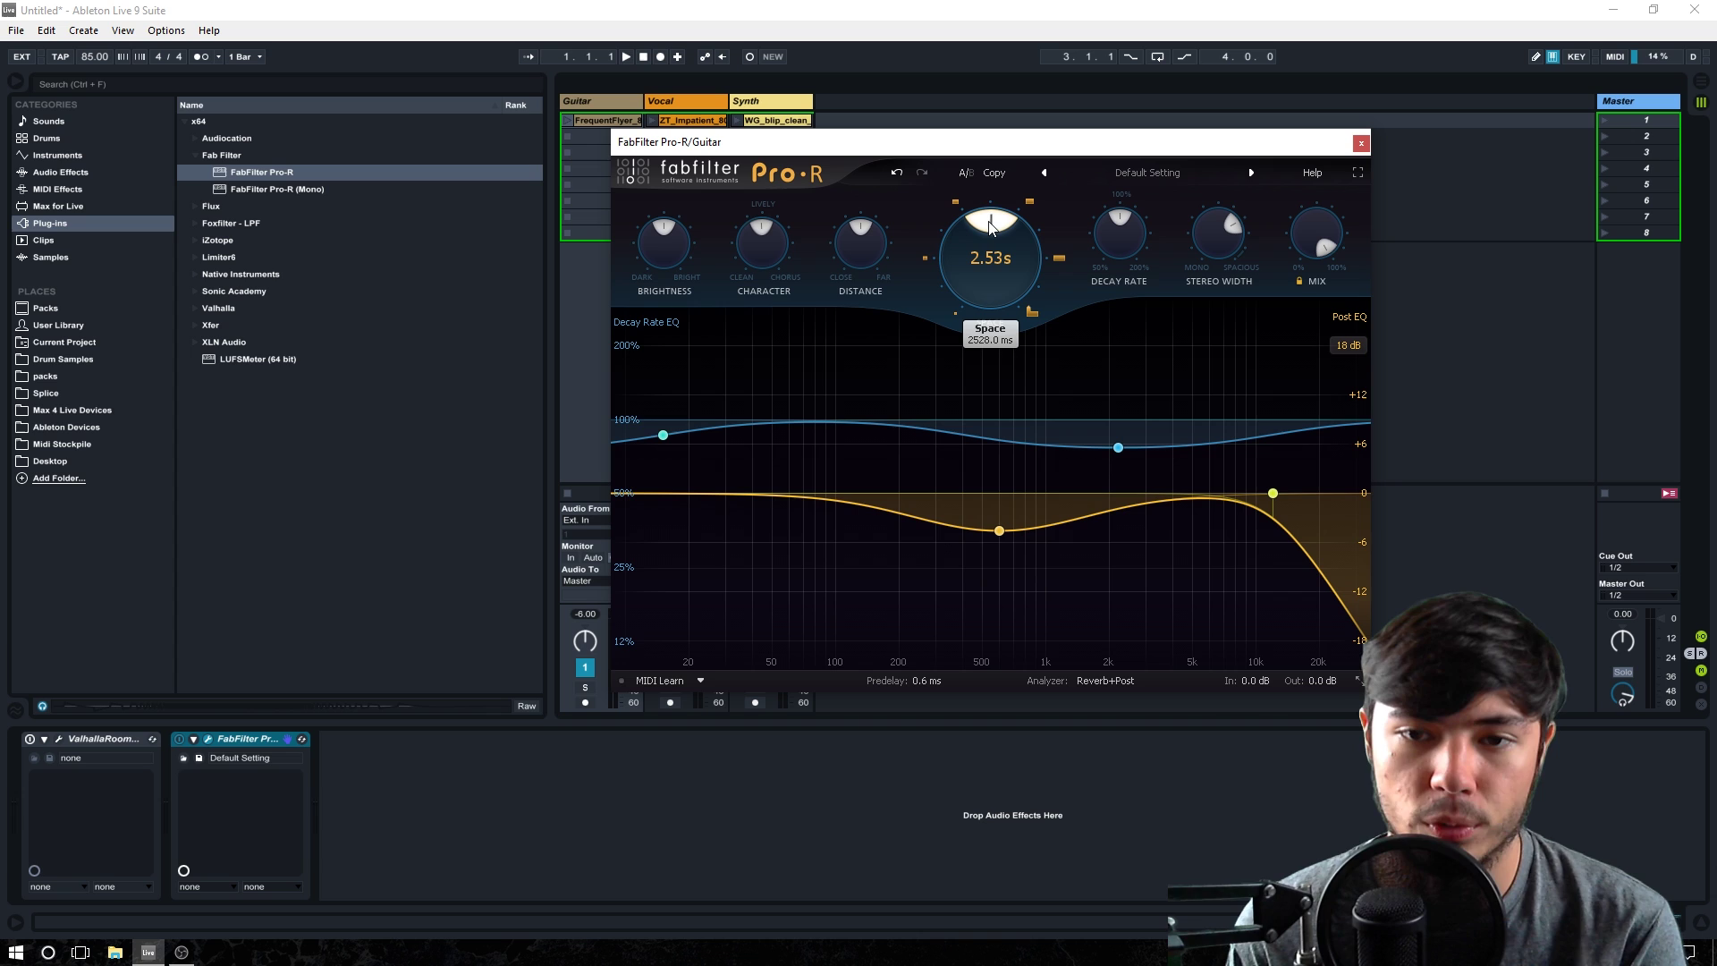
{"action": "left_click_drag", "start_coordinate": [975, 227], "coordinate": [1014, 240]}
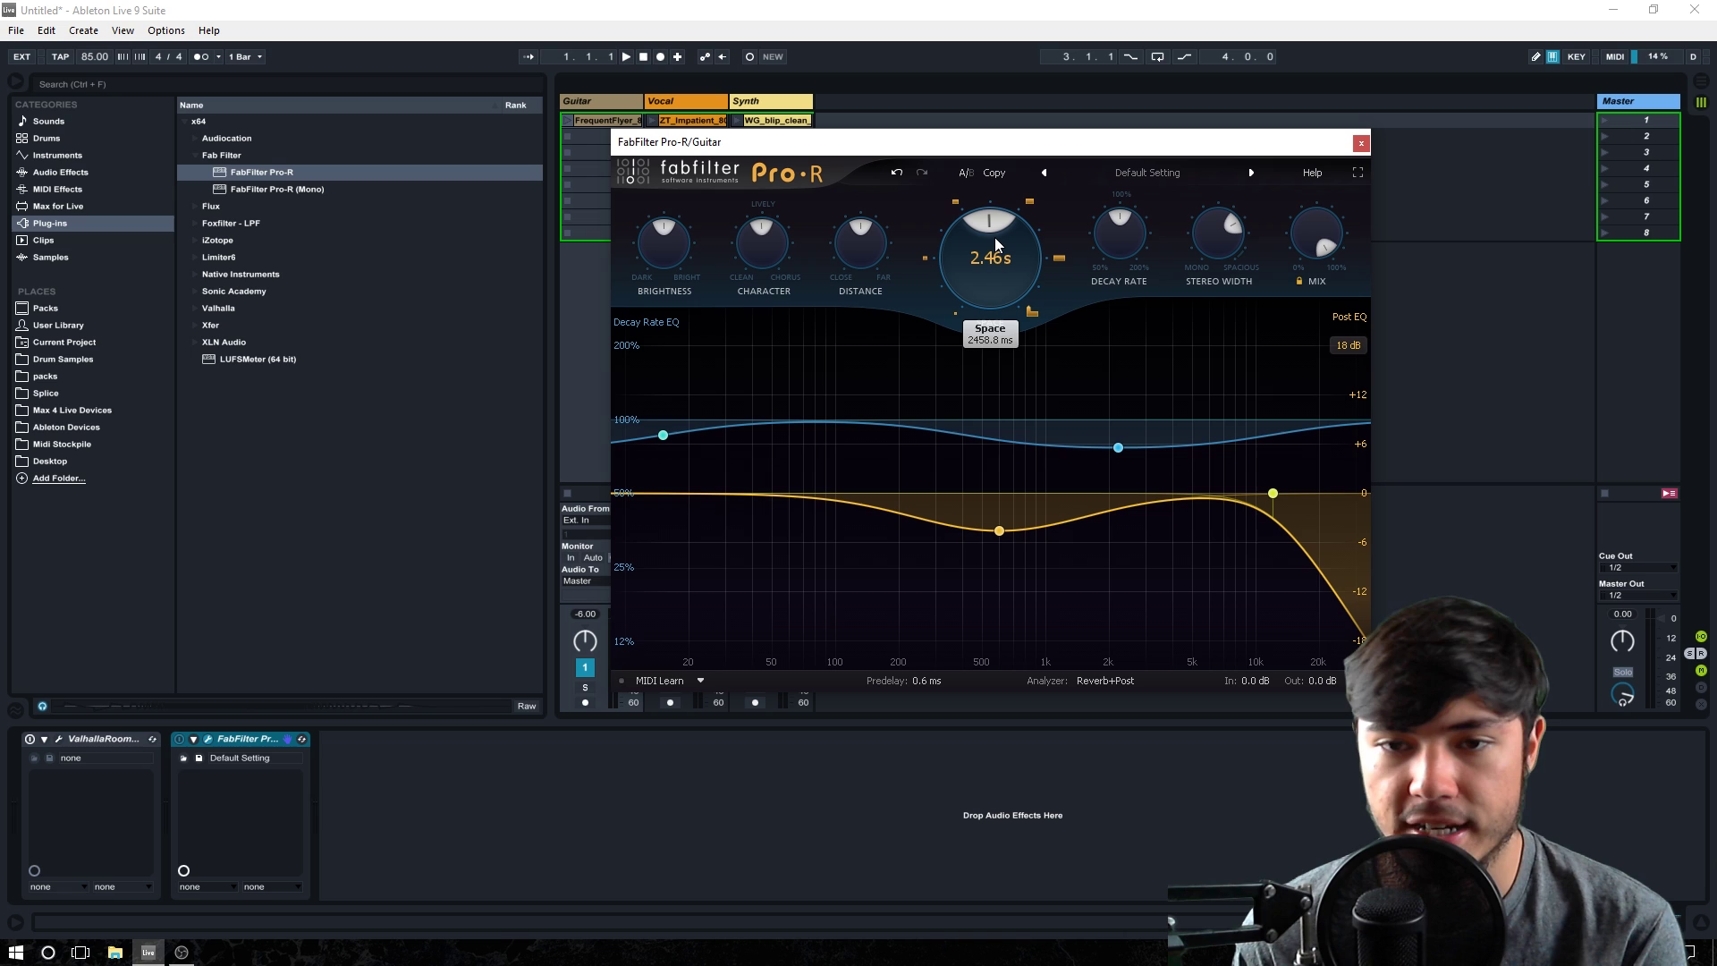
{"action": "left_click_drag", "start_coordinate": [994, 238], "coordinate": [1066, 259]}
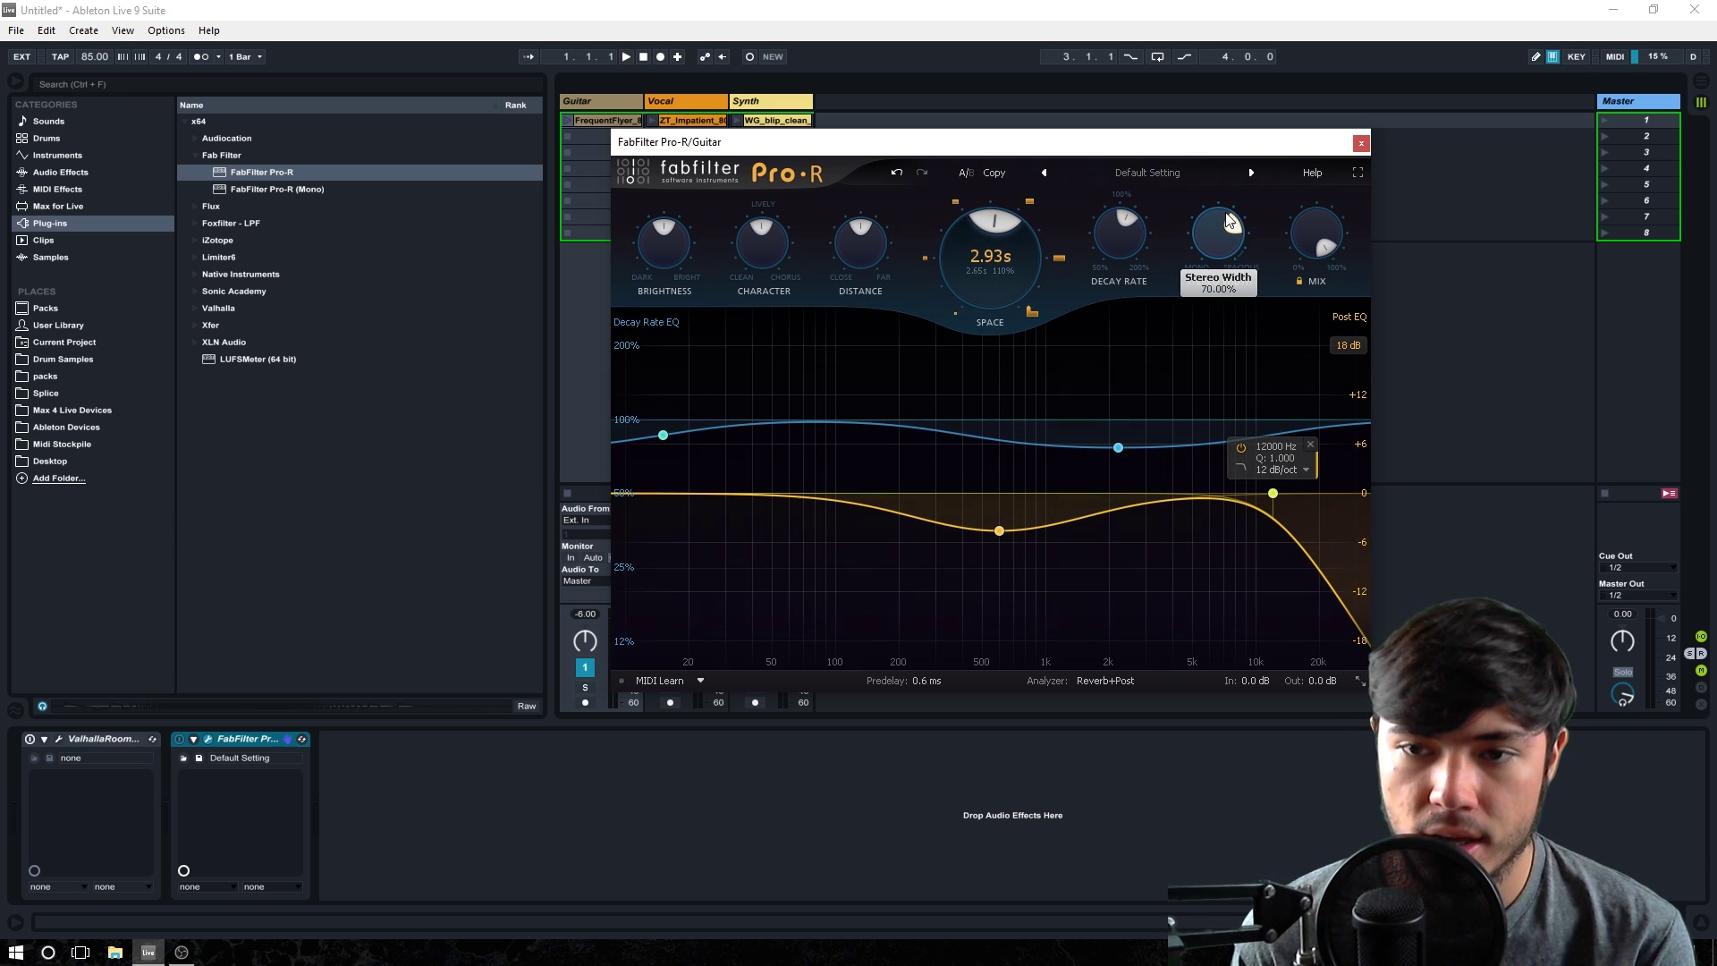
Narrow Pro-R's stereo width toward centre and lower the mix to about 53%
{"action": "left_click_drag", "start_coordinate": [1204, 231], "coordinate": [1209, 276]}
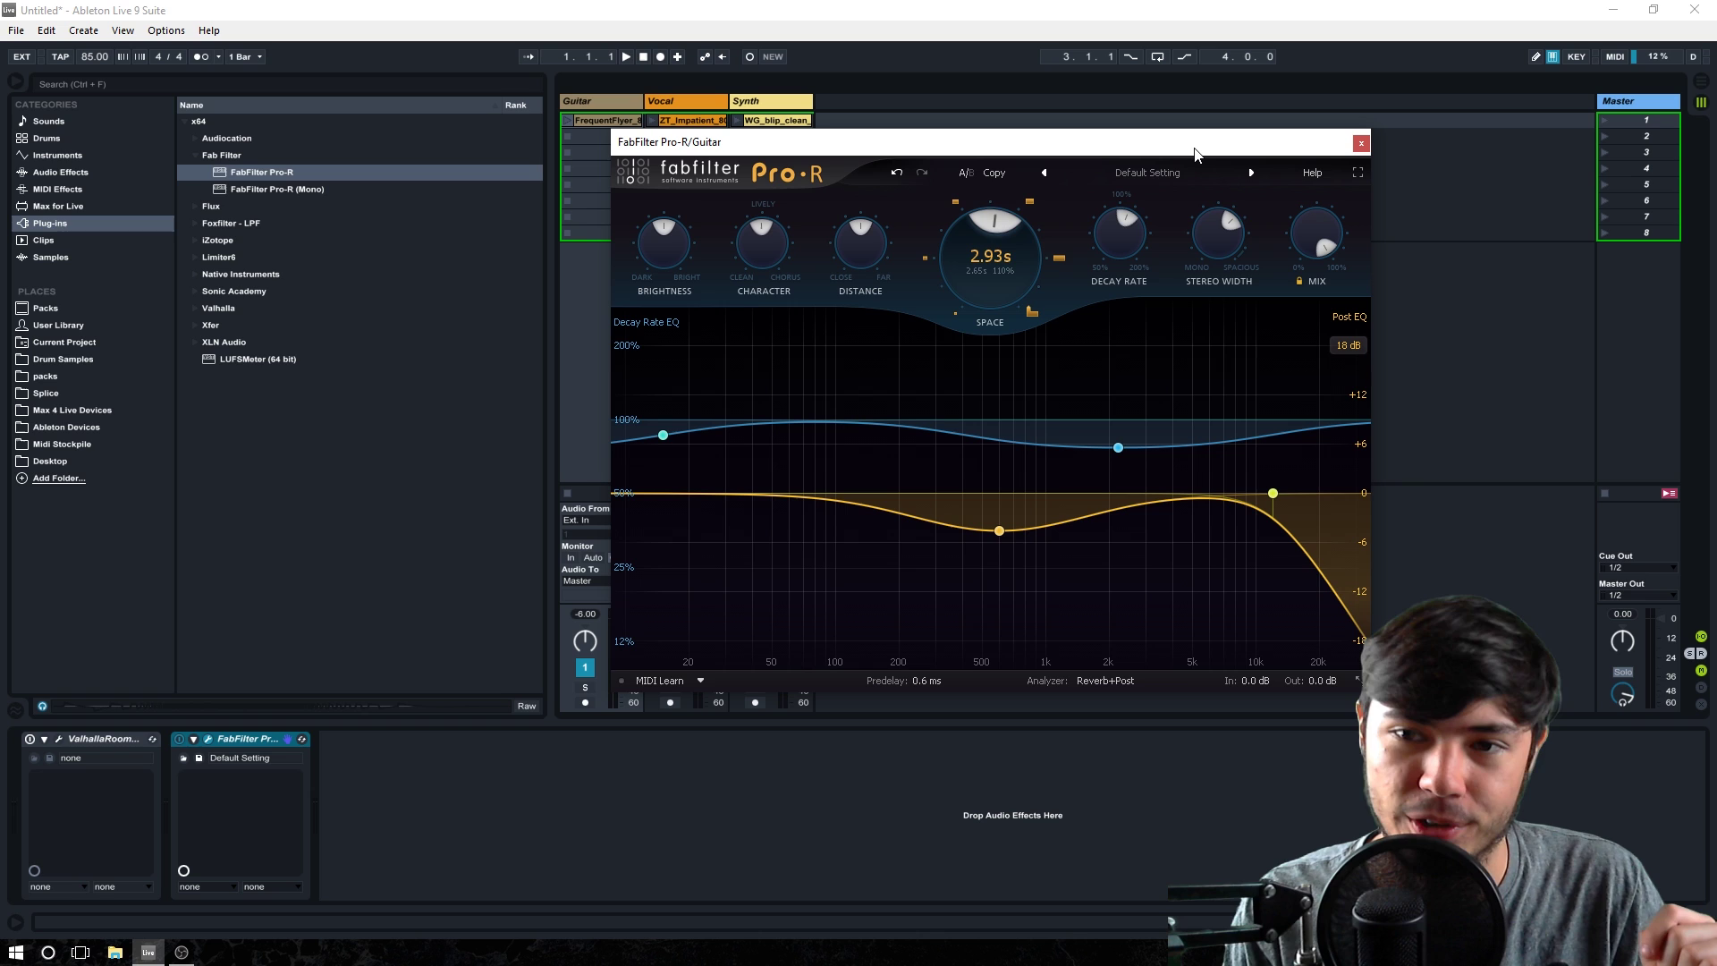
{"action": "mouse_move", "coordinate": [1324, 234]}
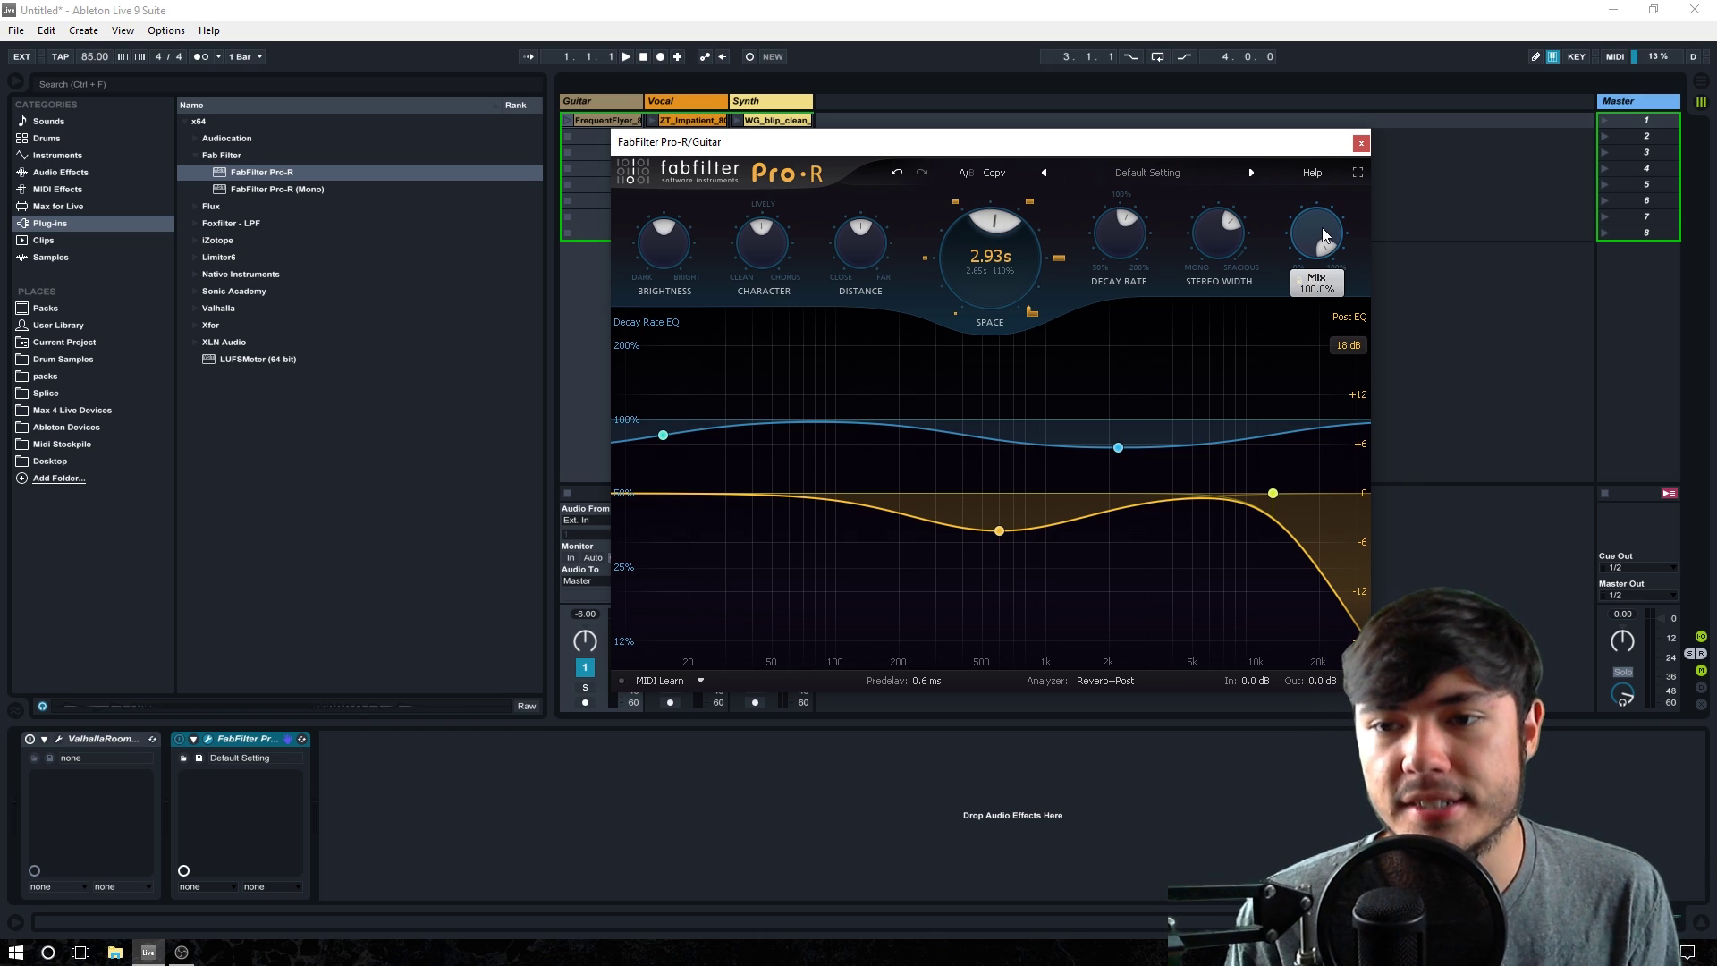
{"action": "left_click_drag", "start_coordinate": [1322, 228], "coordinate": [1300, 281]}
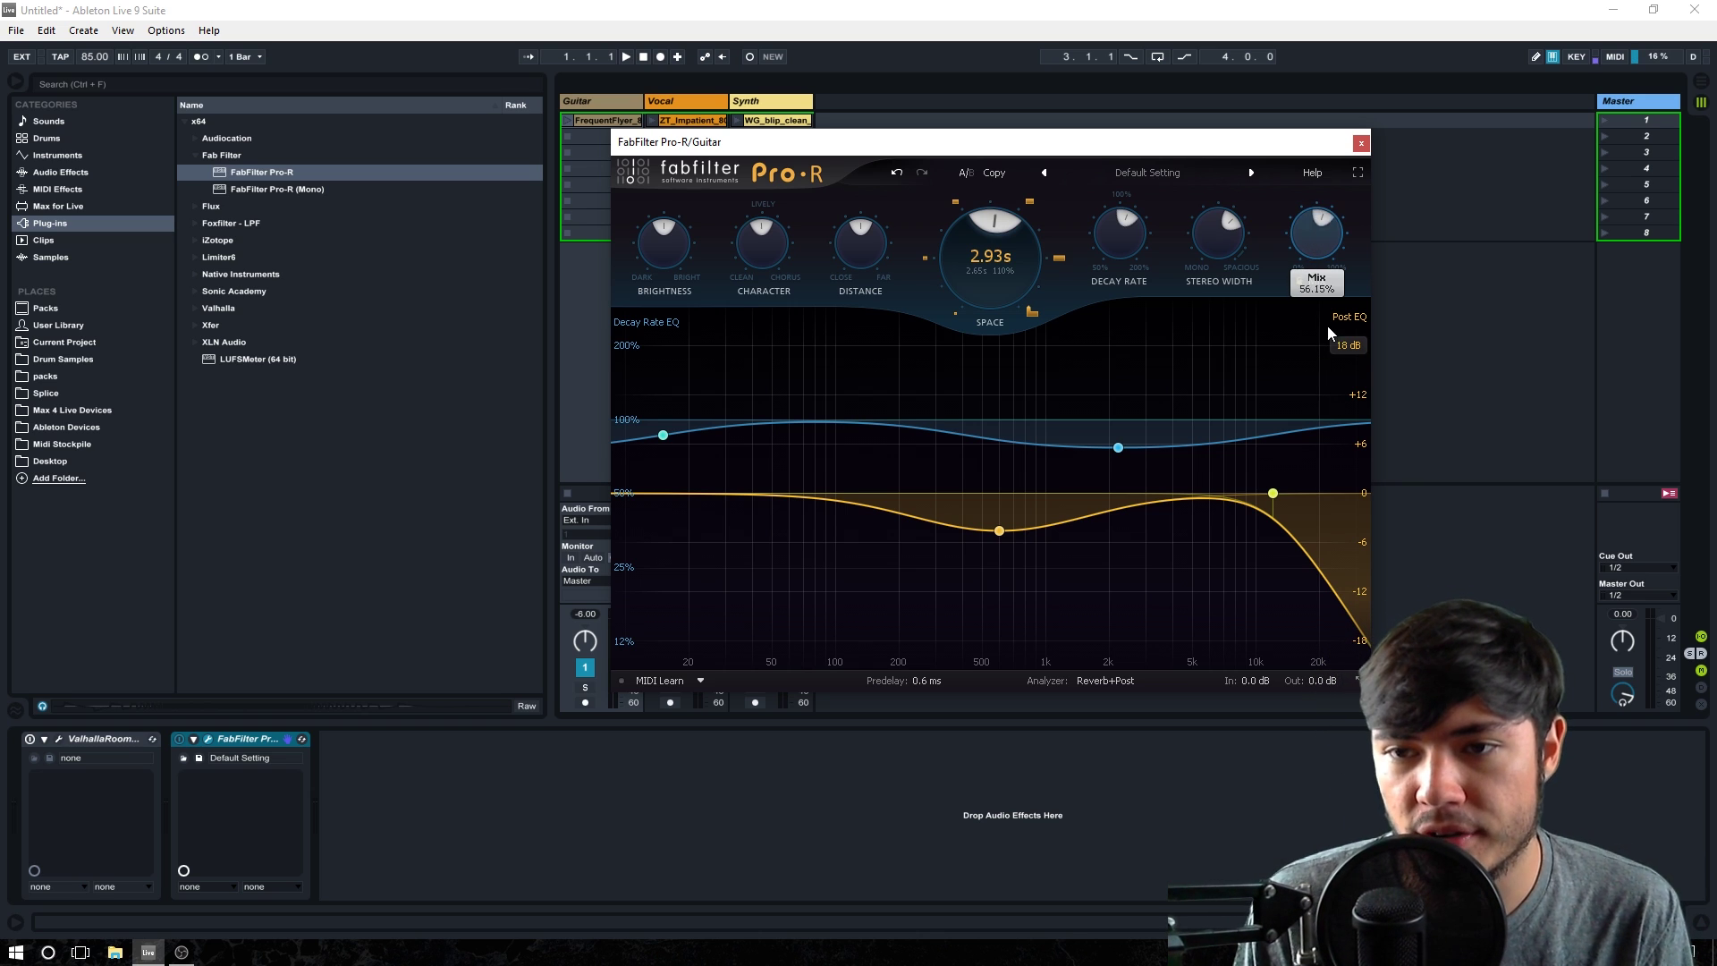
{"action": "mouse_move", "coordinate": [1327, 325]}
{"action": "left_mouse_down"}
{"action": "mouse_move", "coordinate": [1323, 352]}
{"action": "mouse_move", "coordinate": [1350, 358]}
{"action": "mouse_move", "coordinate": [1350, 331]}
{"action": "mouse_move", "coordinate": [1315, 345]}
{"action": "left_mouse_up"}
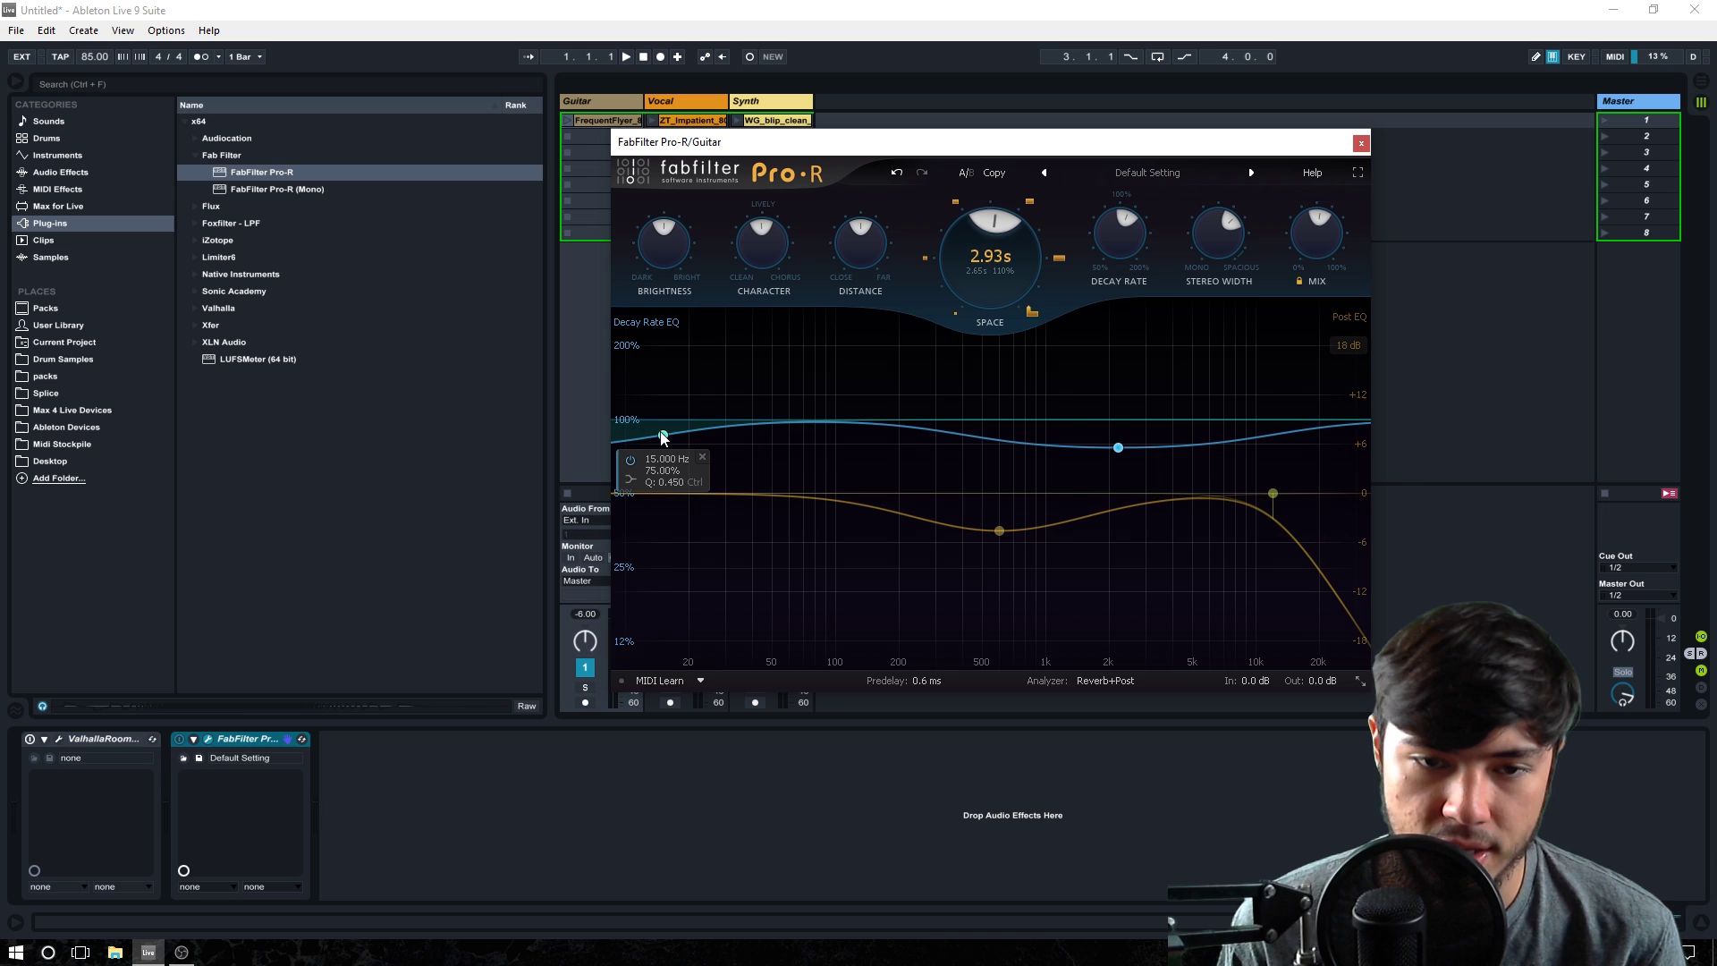
Move the low decay-rate EQ band to about 100 Hz as a bell raised to about 74%
{"action": "left_click_drag", "start_coordinate": [663, 435], "coordinate": [868, 452]}
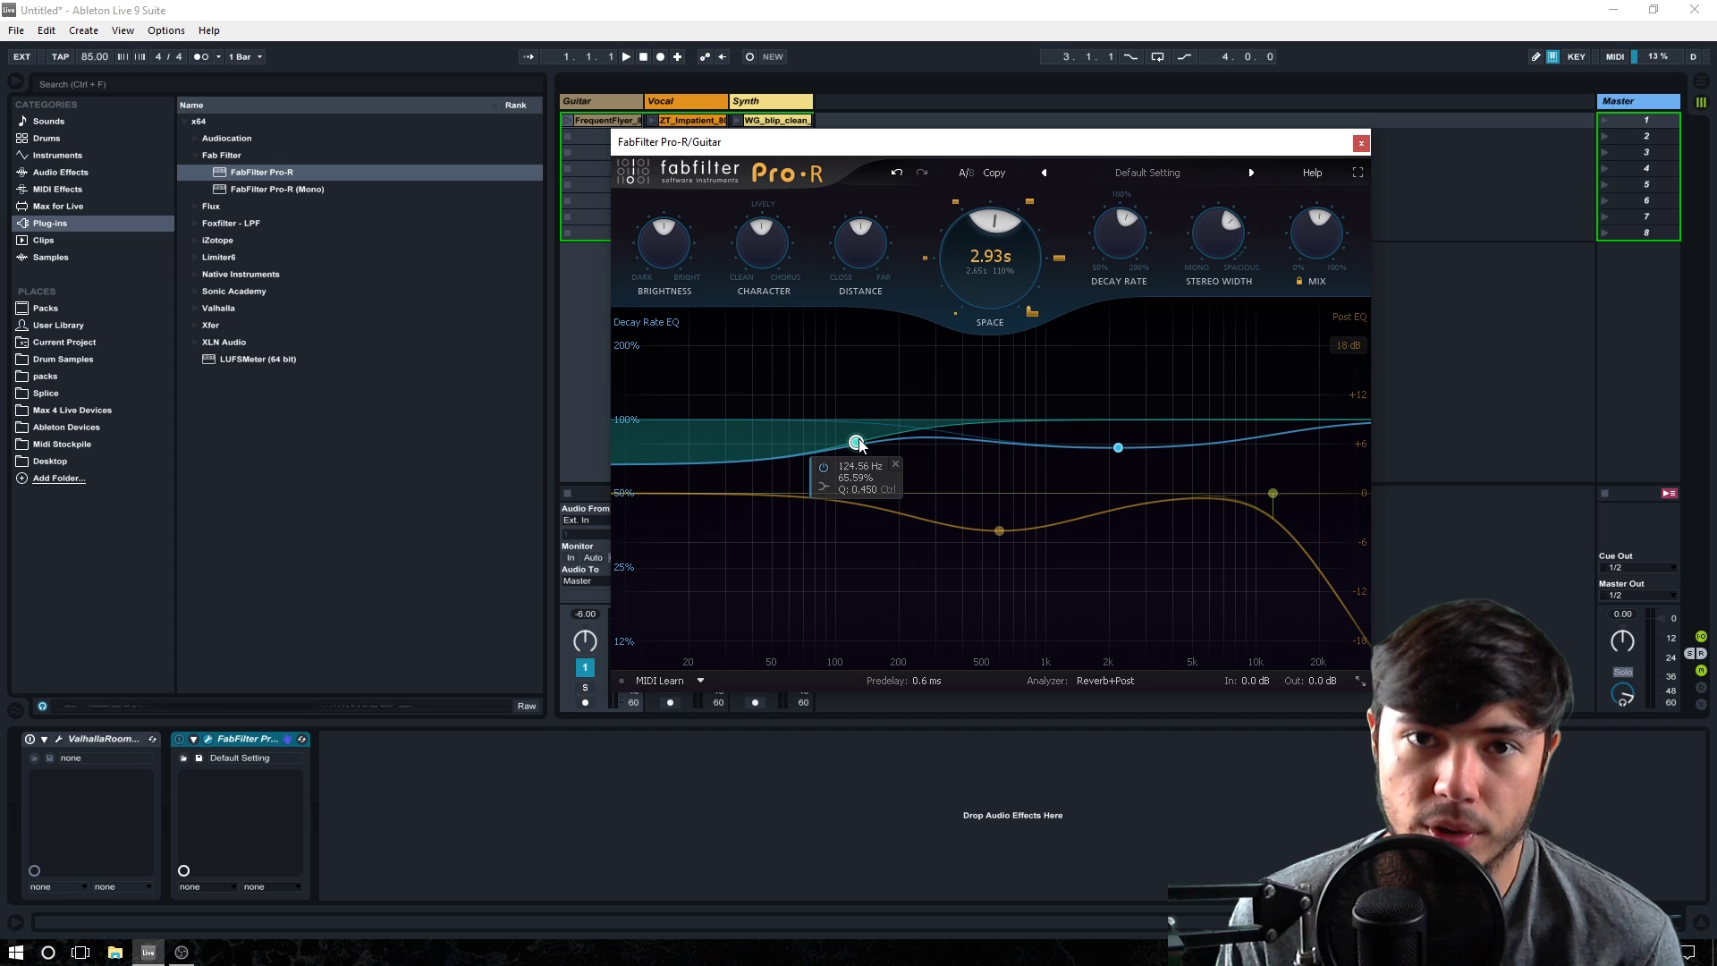
{"action": "left_click_drag", "start_coordinate": [855, 444], "coordinate": [842, 468]}
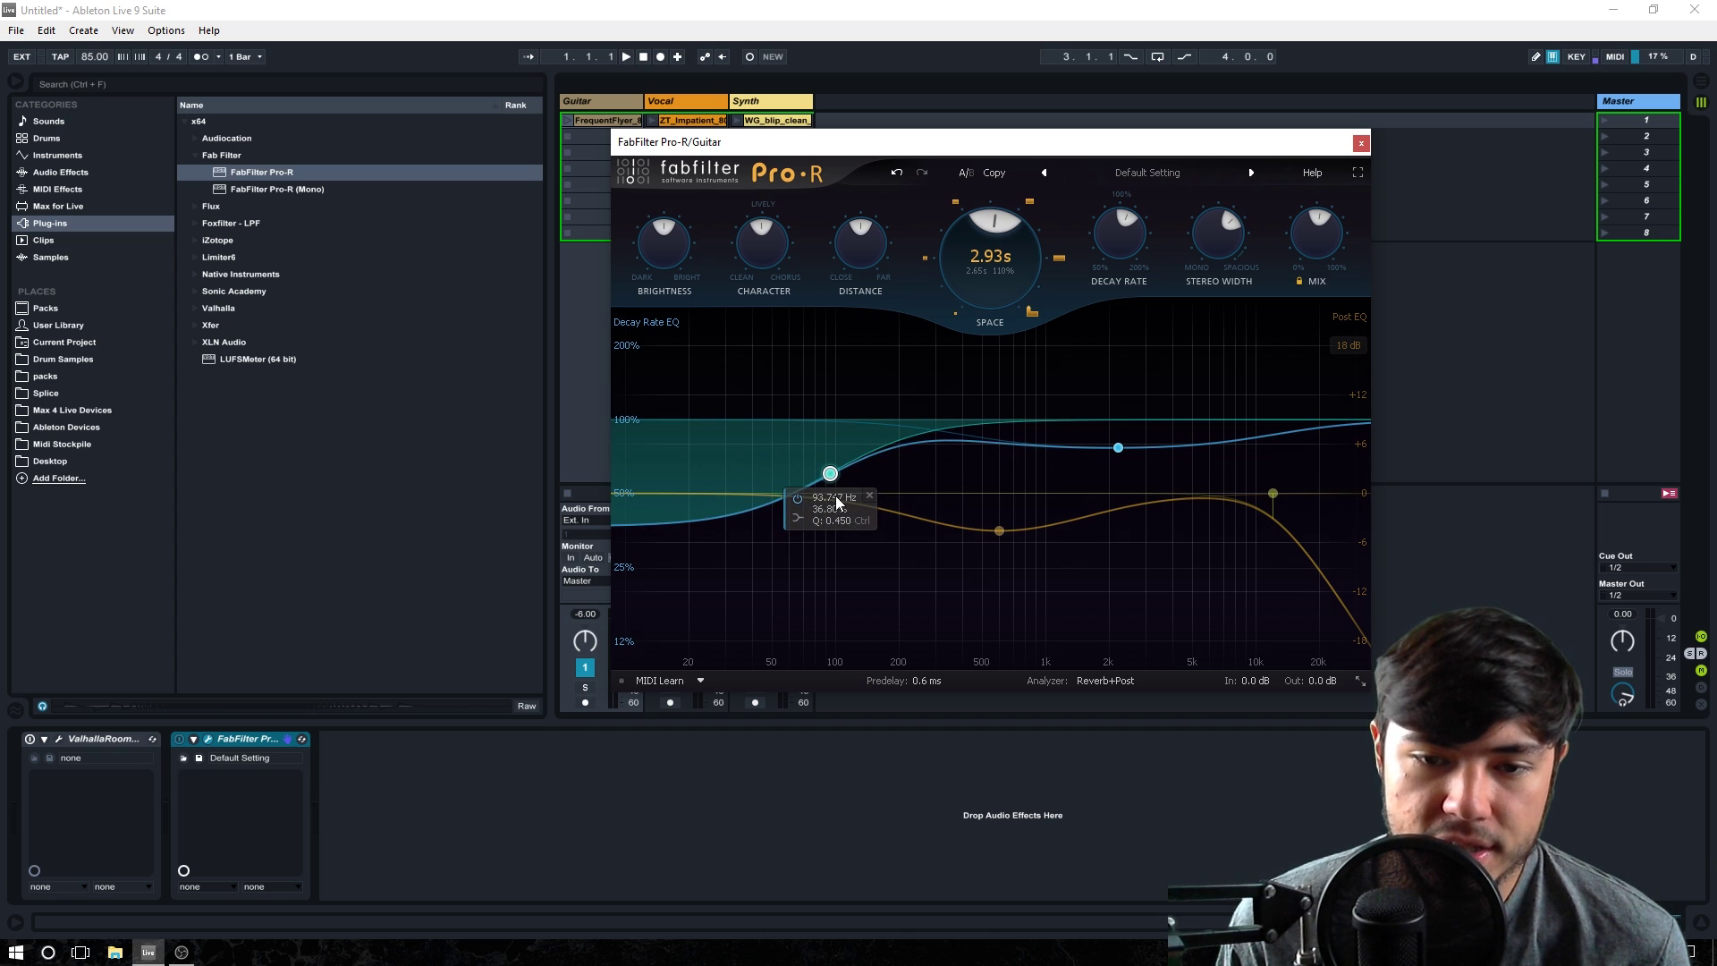
{"action": "left_click", "coordinate": [807, 515]}
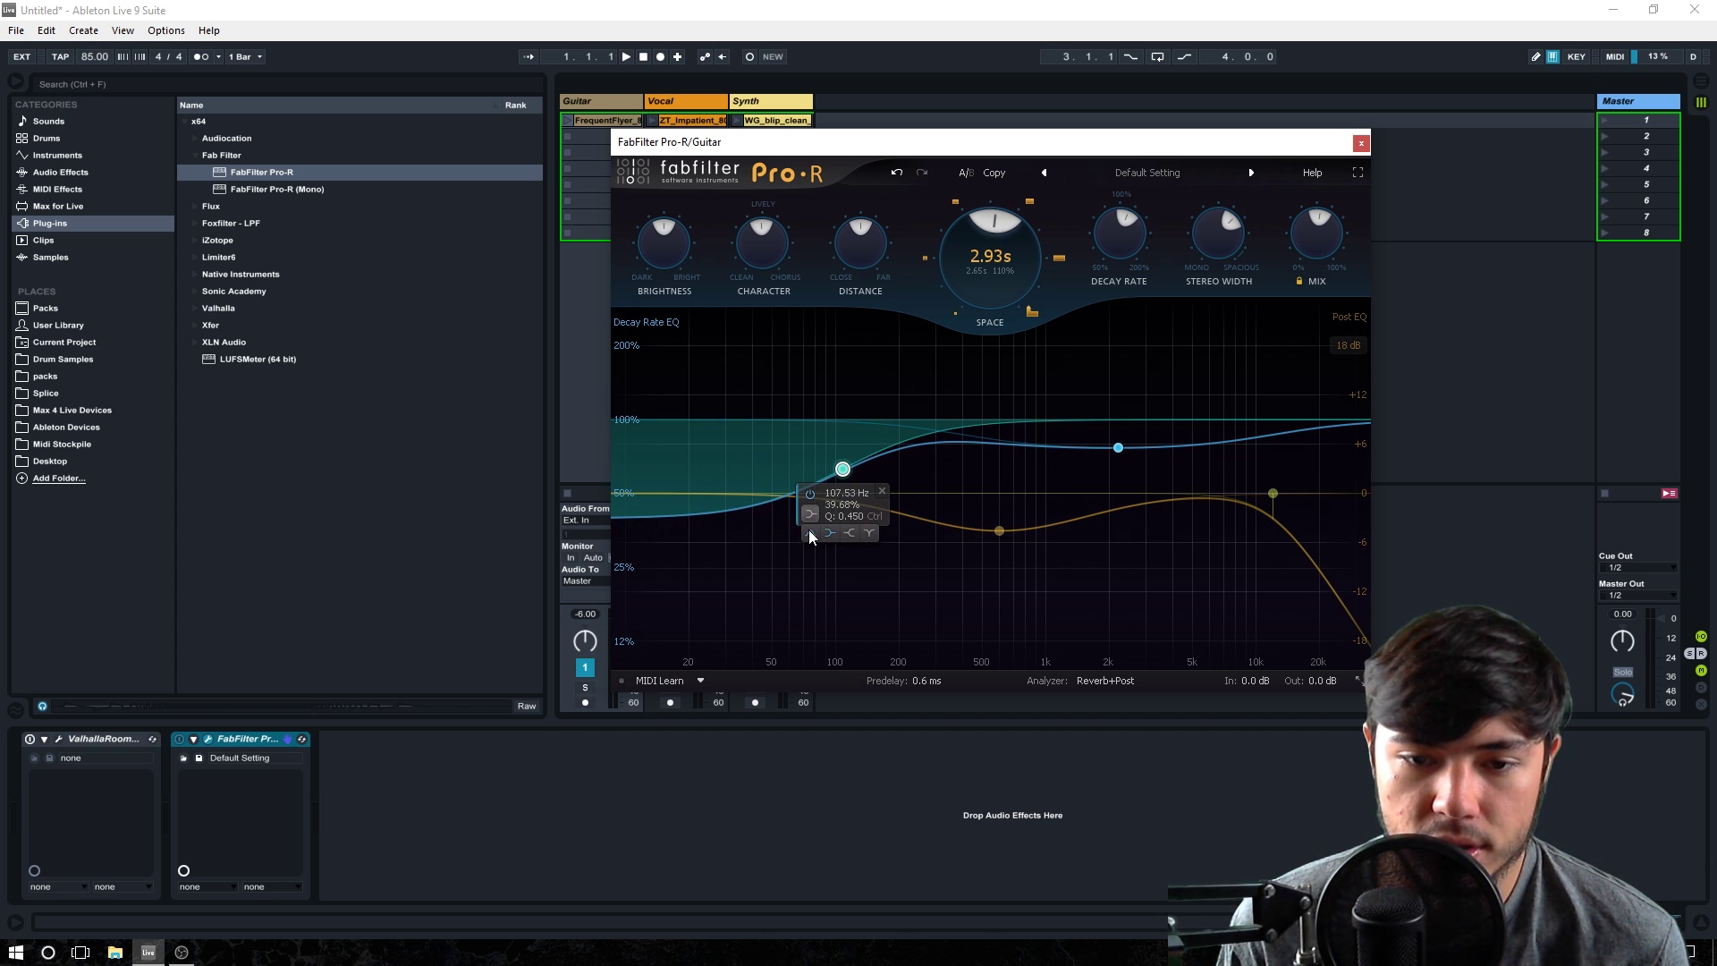
{"action": "left_click", "coordinate": [809, 530]}
{"action": "left_click_drag", "start_coordinate": [827, 516], "coordinate": [832, 452]}
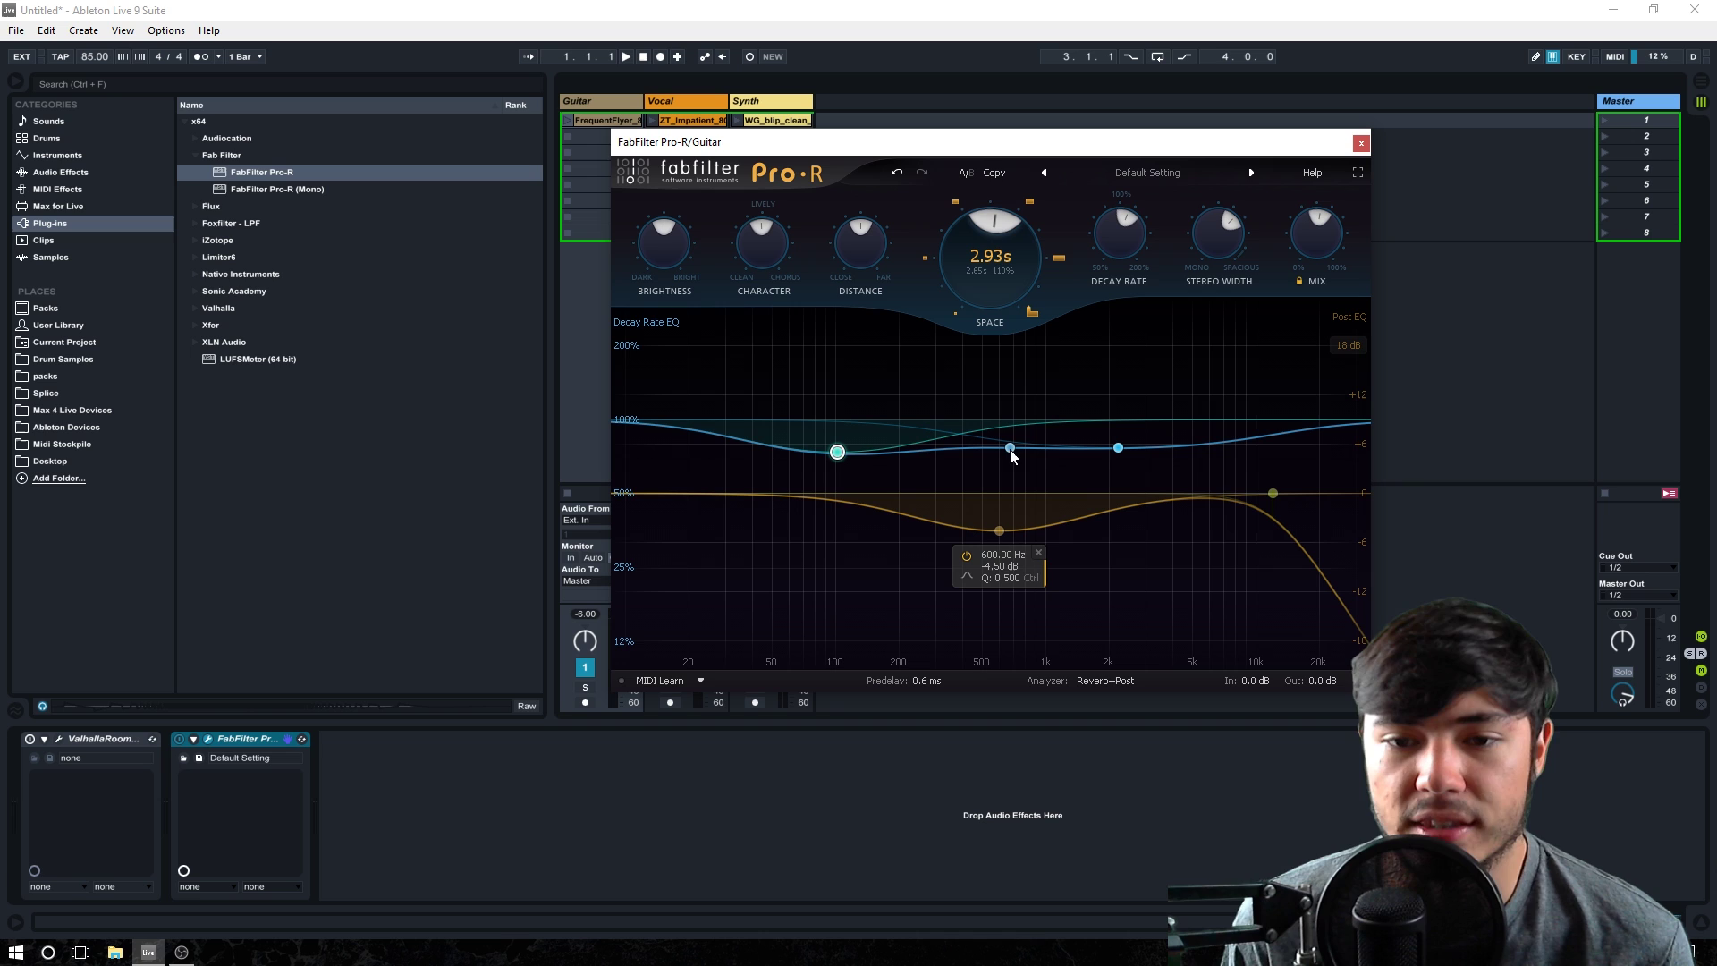
Add a decay-rate boost near 530 Hz at about 113%, then close the Pro-R window
{"action": "left_click_drag", "start_coordinate": [1011, 455], "coordinate": [987, 435]}
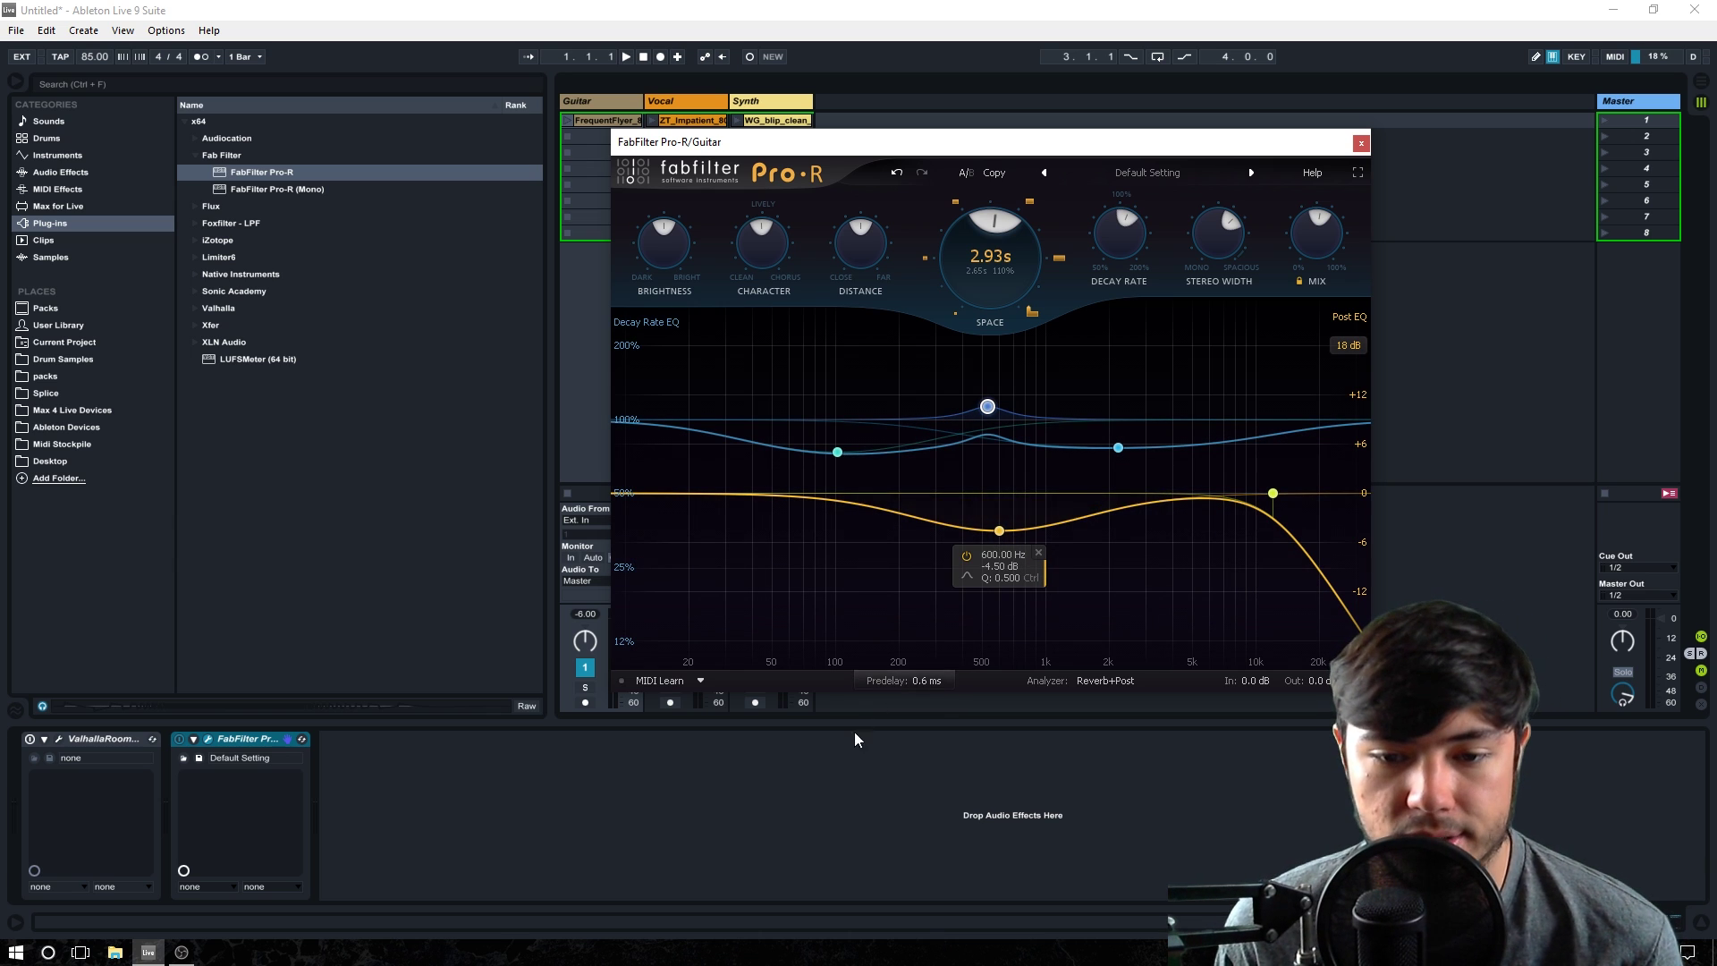
{"action": "mouse_move", "coordinate": [913, 687]}
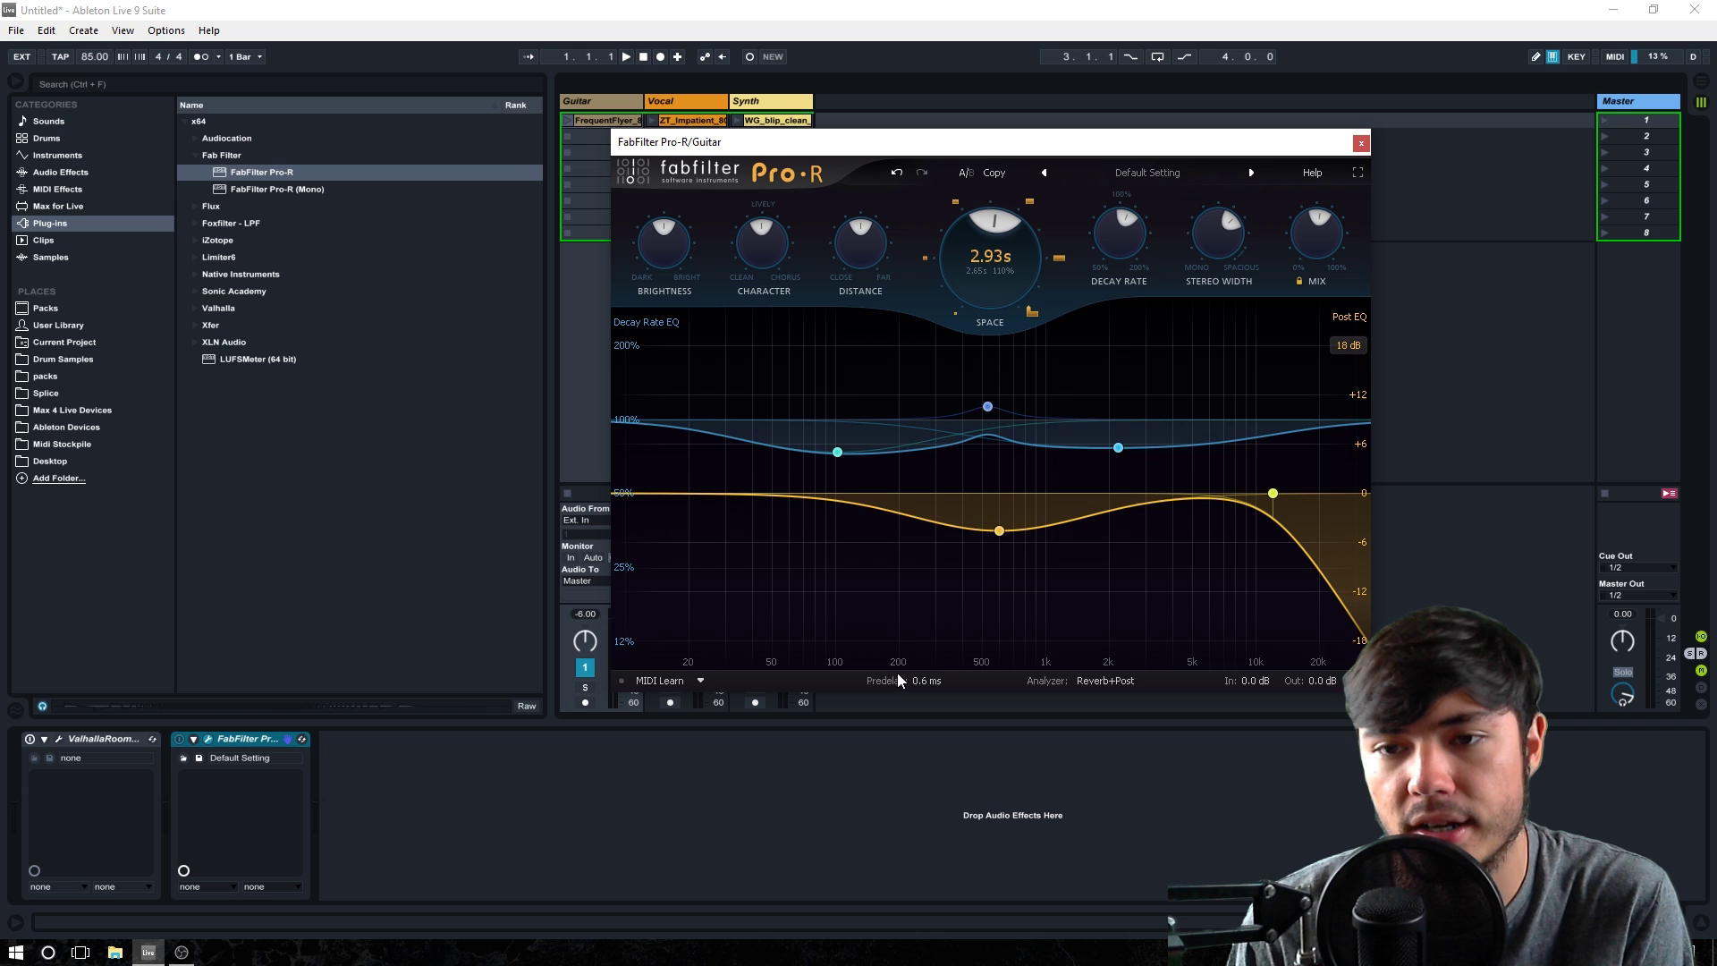
{"action": "left_click", "coordinate": [595, 105]}
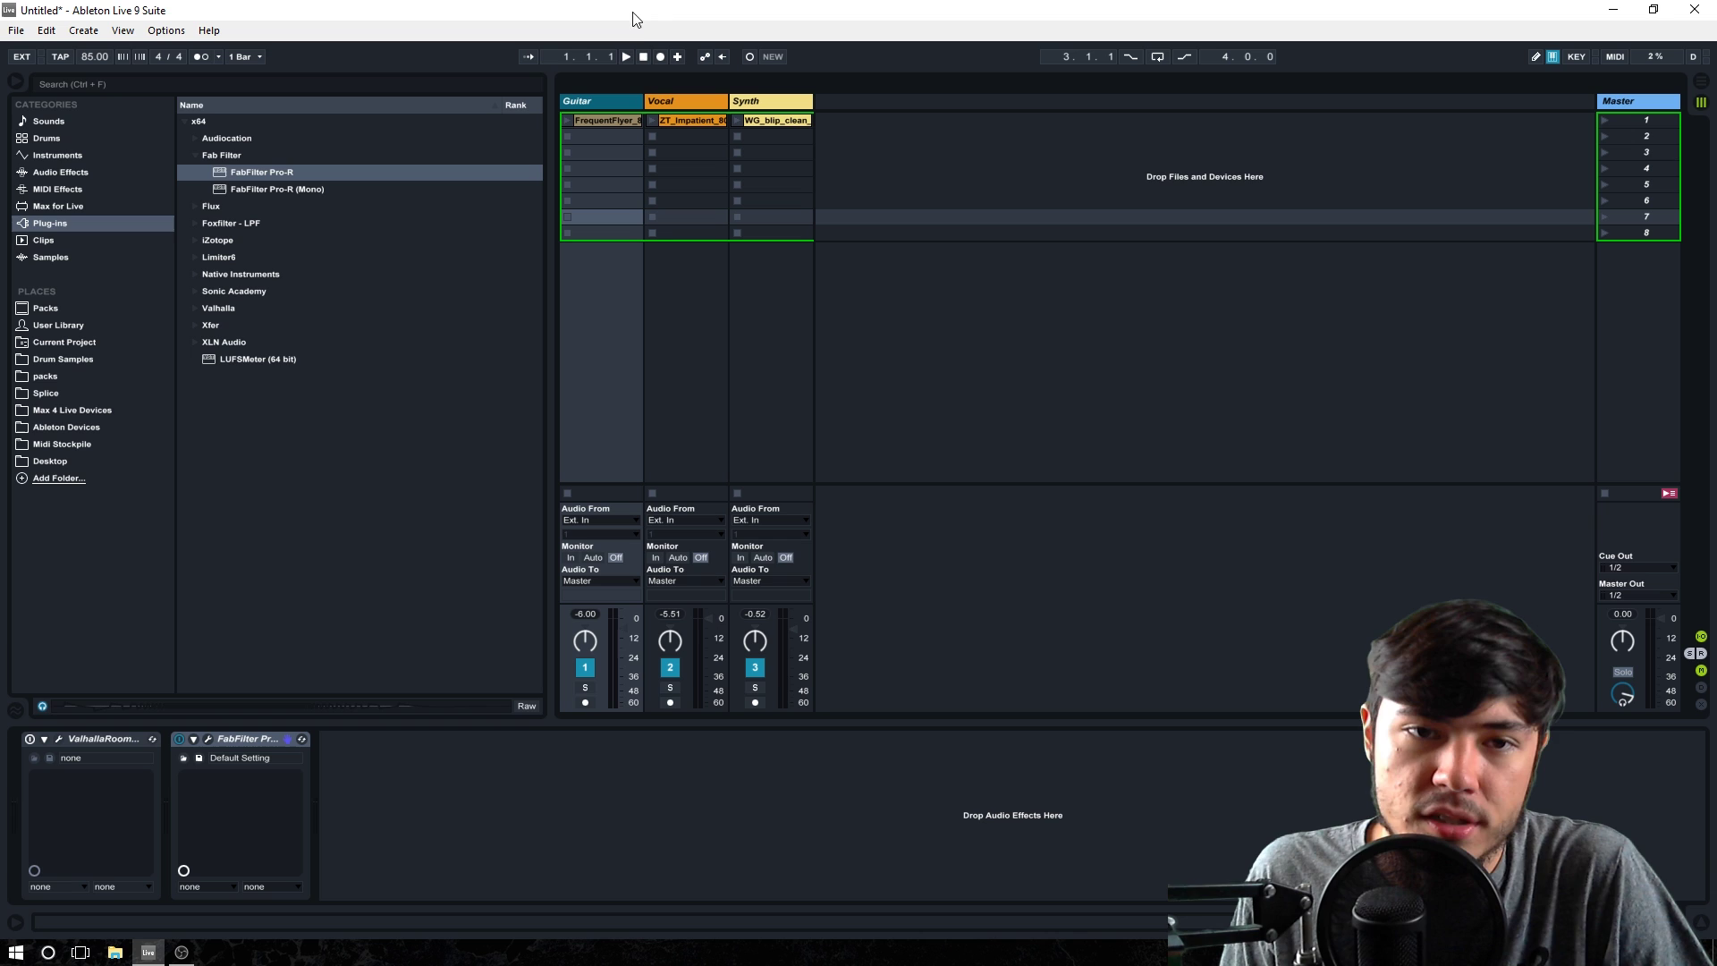
Select the Guitar track, launch its clip, and reopen the ValhallaRoom editor
{"action": "left_click", "coordinate": [608, 101]}
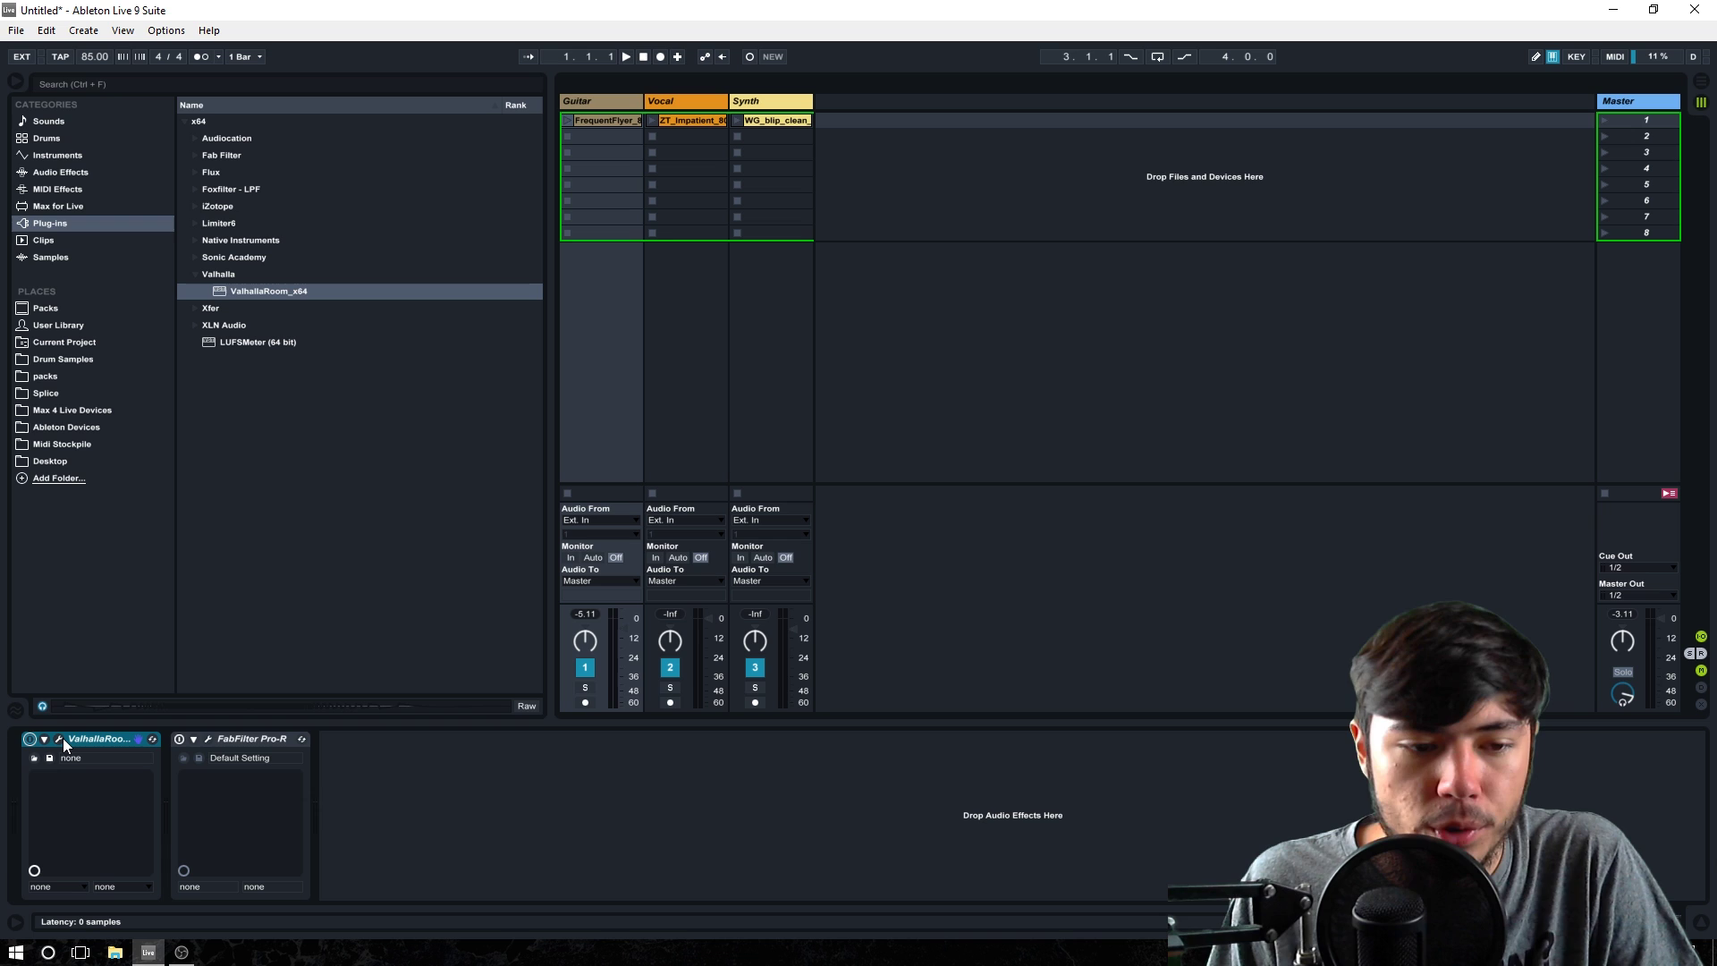
{"action": "left_click", "coordinate": [570, 119]}
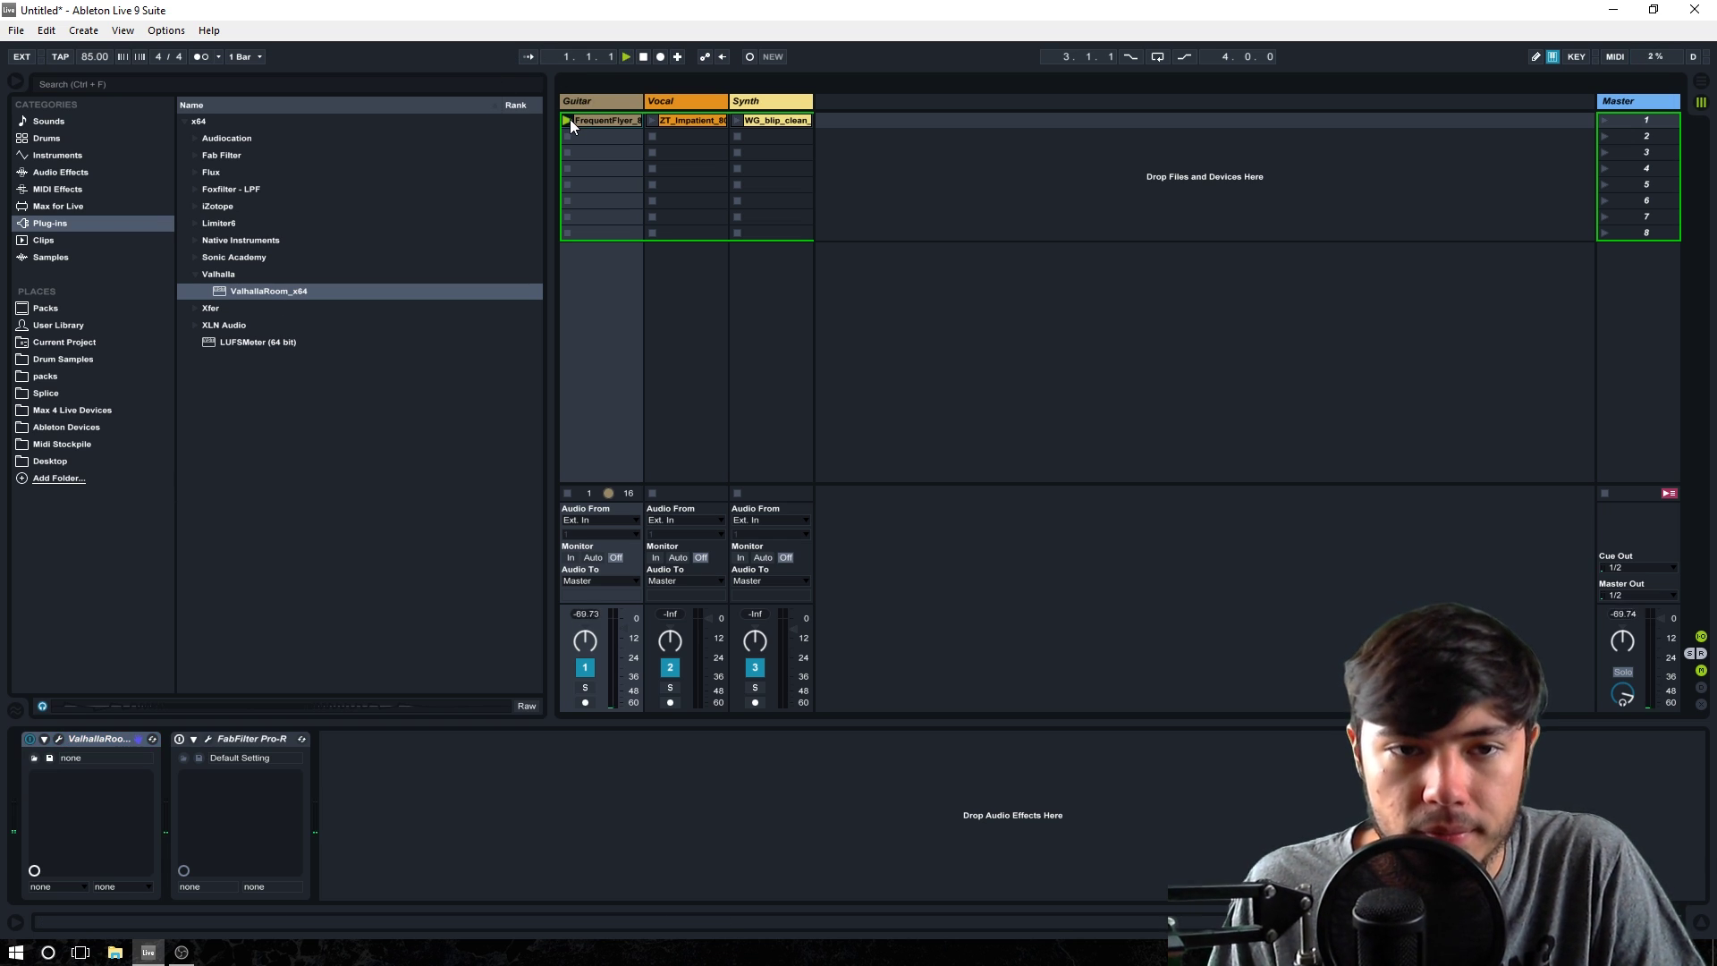
{"action": "left_click", "coordinate": [59, 739]}
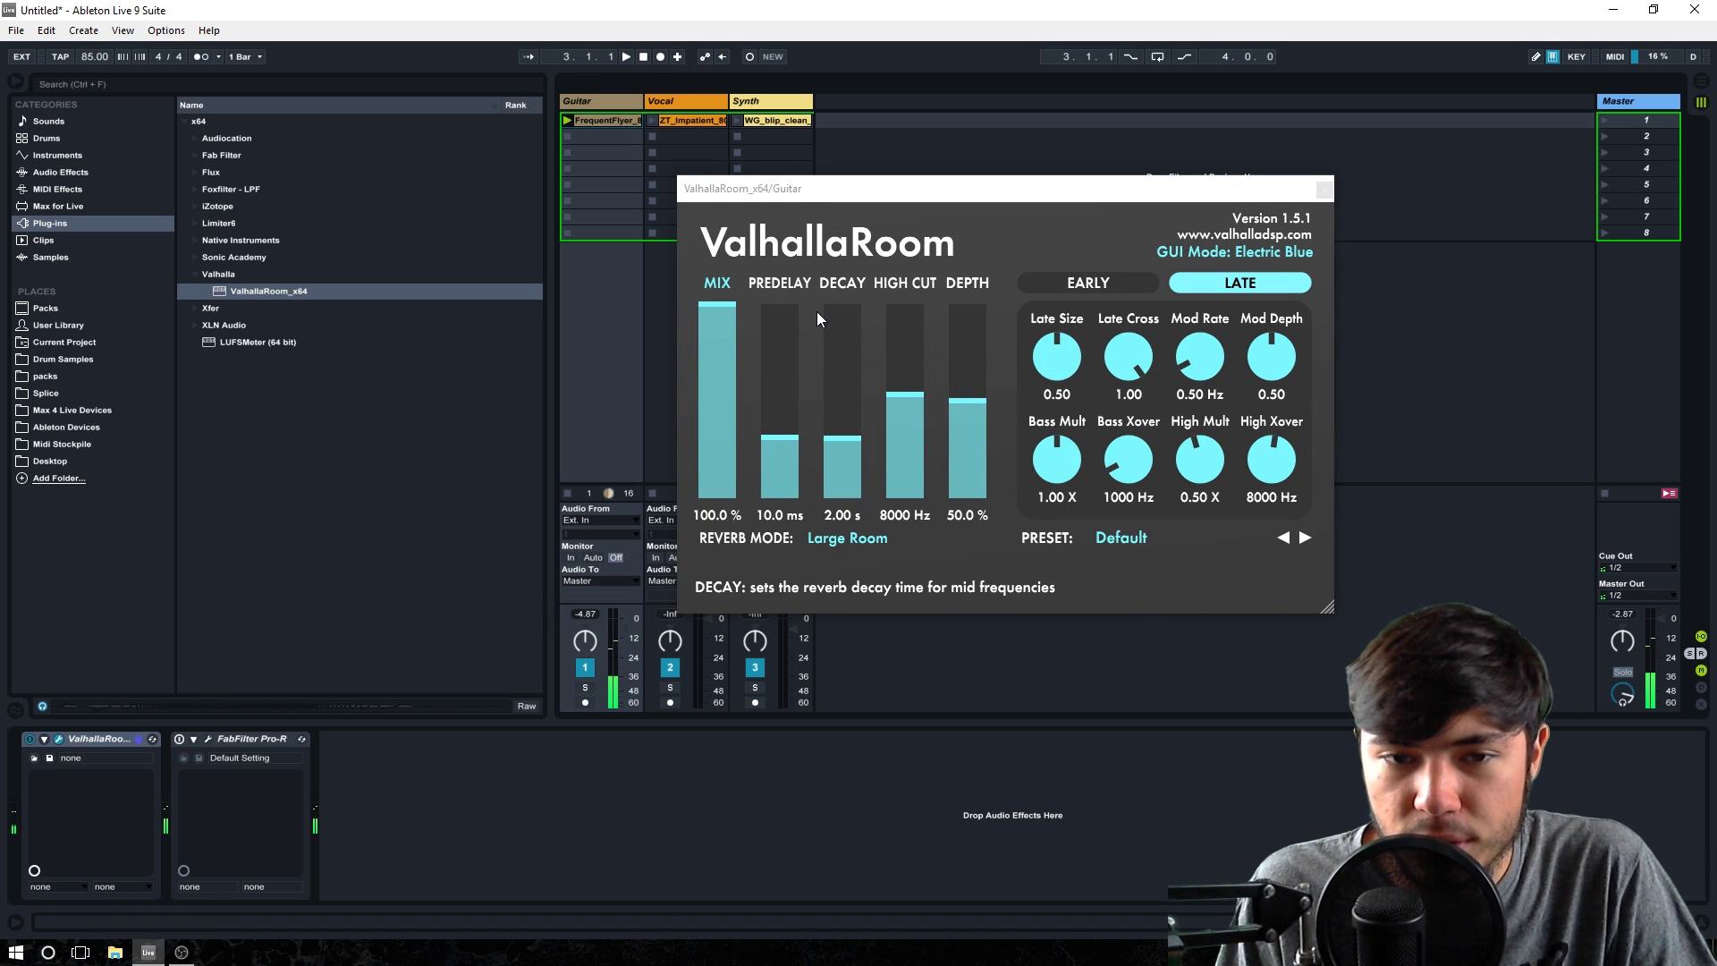
With playback running, set ValhallaRoom's mix near 25%, decay to 3.84 s and high cut below 5 kHz
{"action": "left_click_drag", "start_coordinate": [727, 372], "coordinate": [700, 449]}
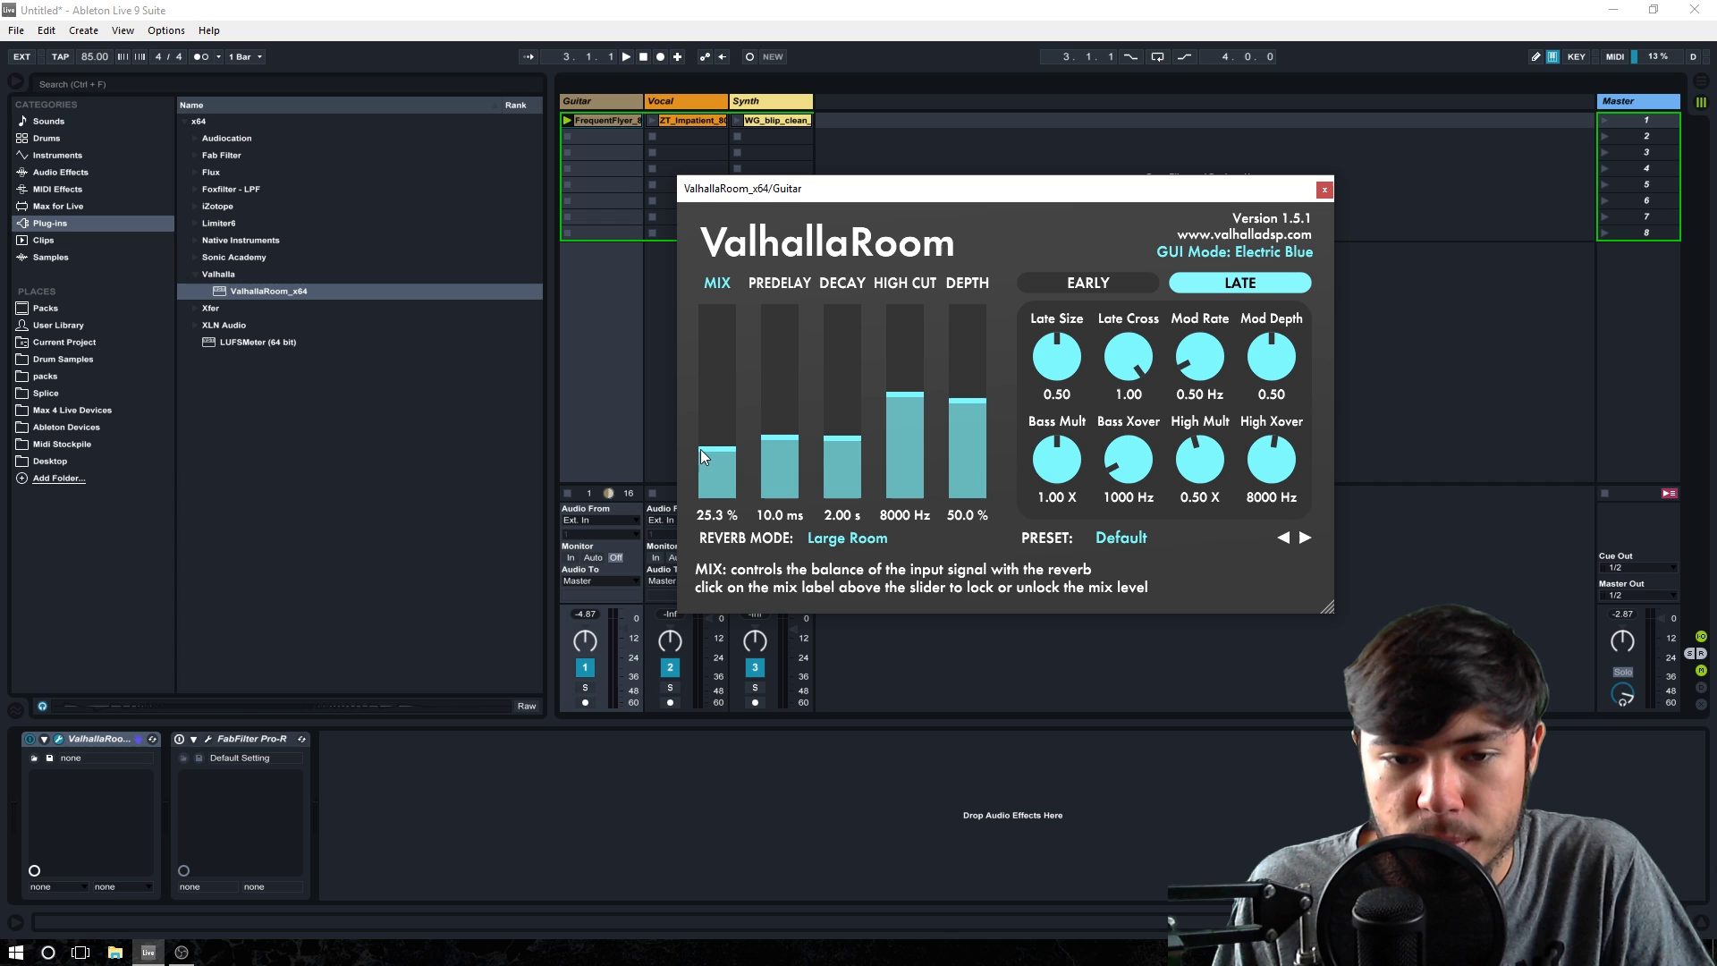
{"action": "left_click", "coordinate": [625, 58]}
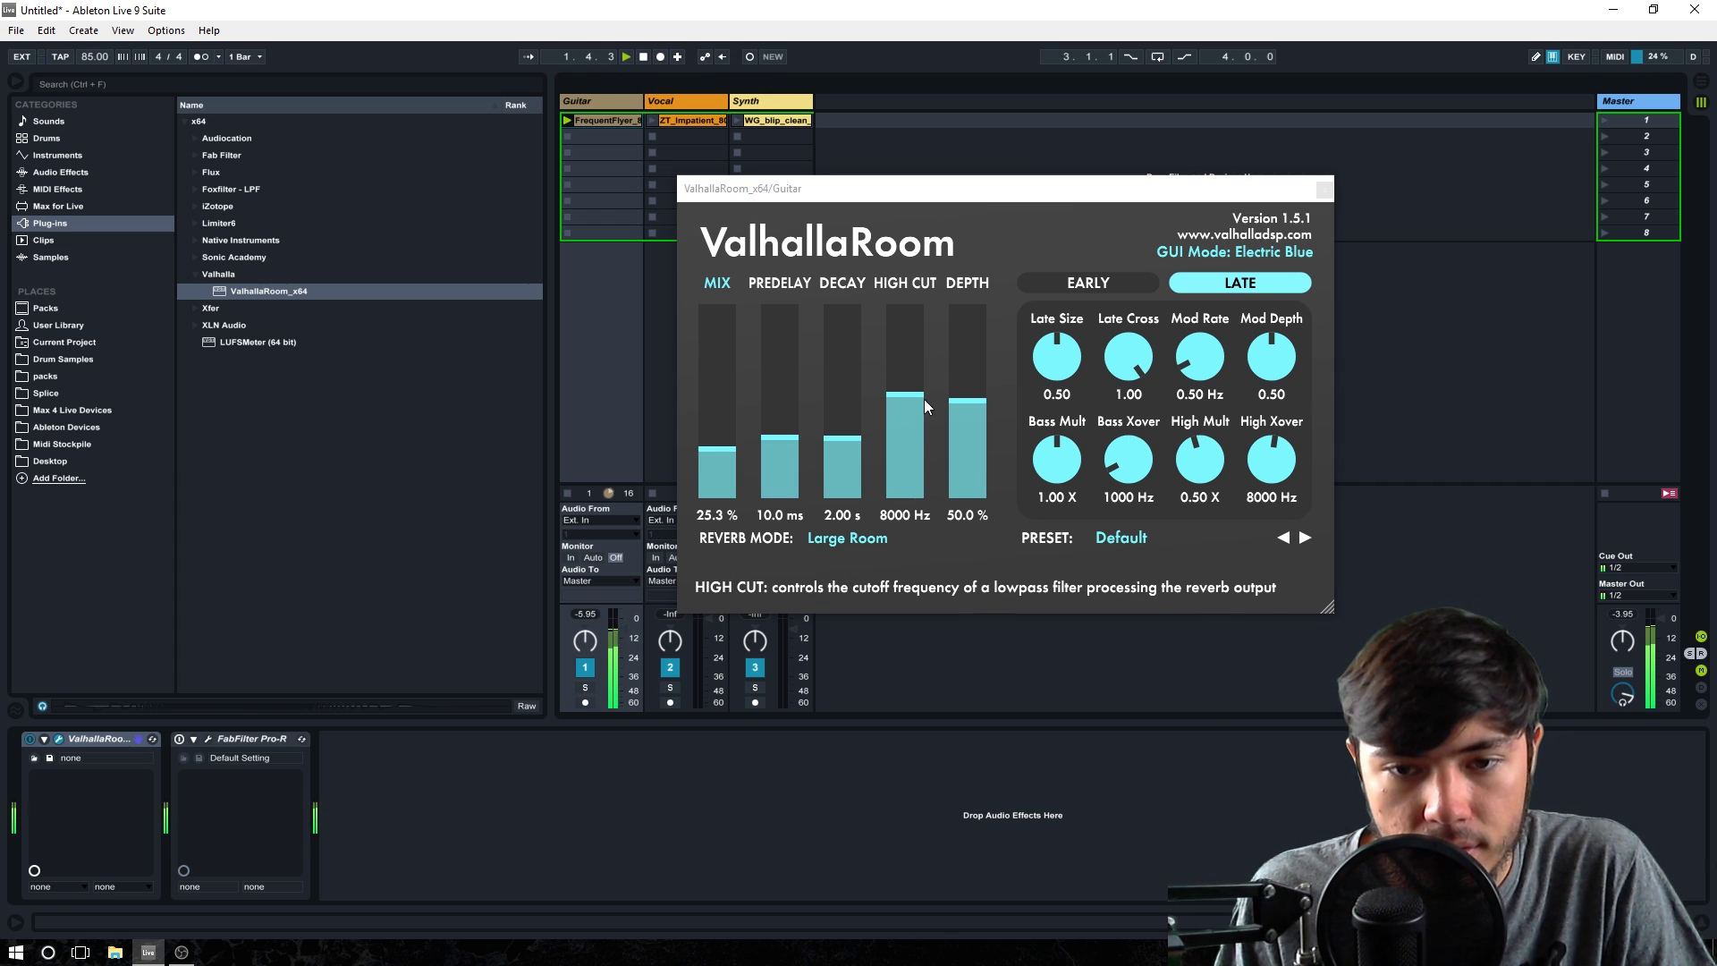
{"action": "left_click_drag", "start_coordinate": [919, 401], "coordinate": [750, 467]}
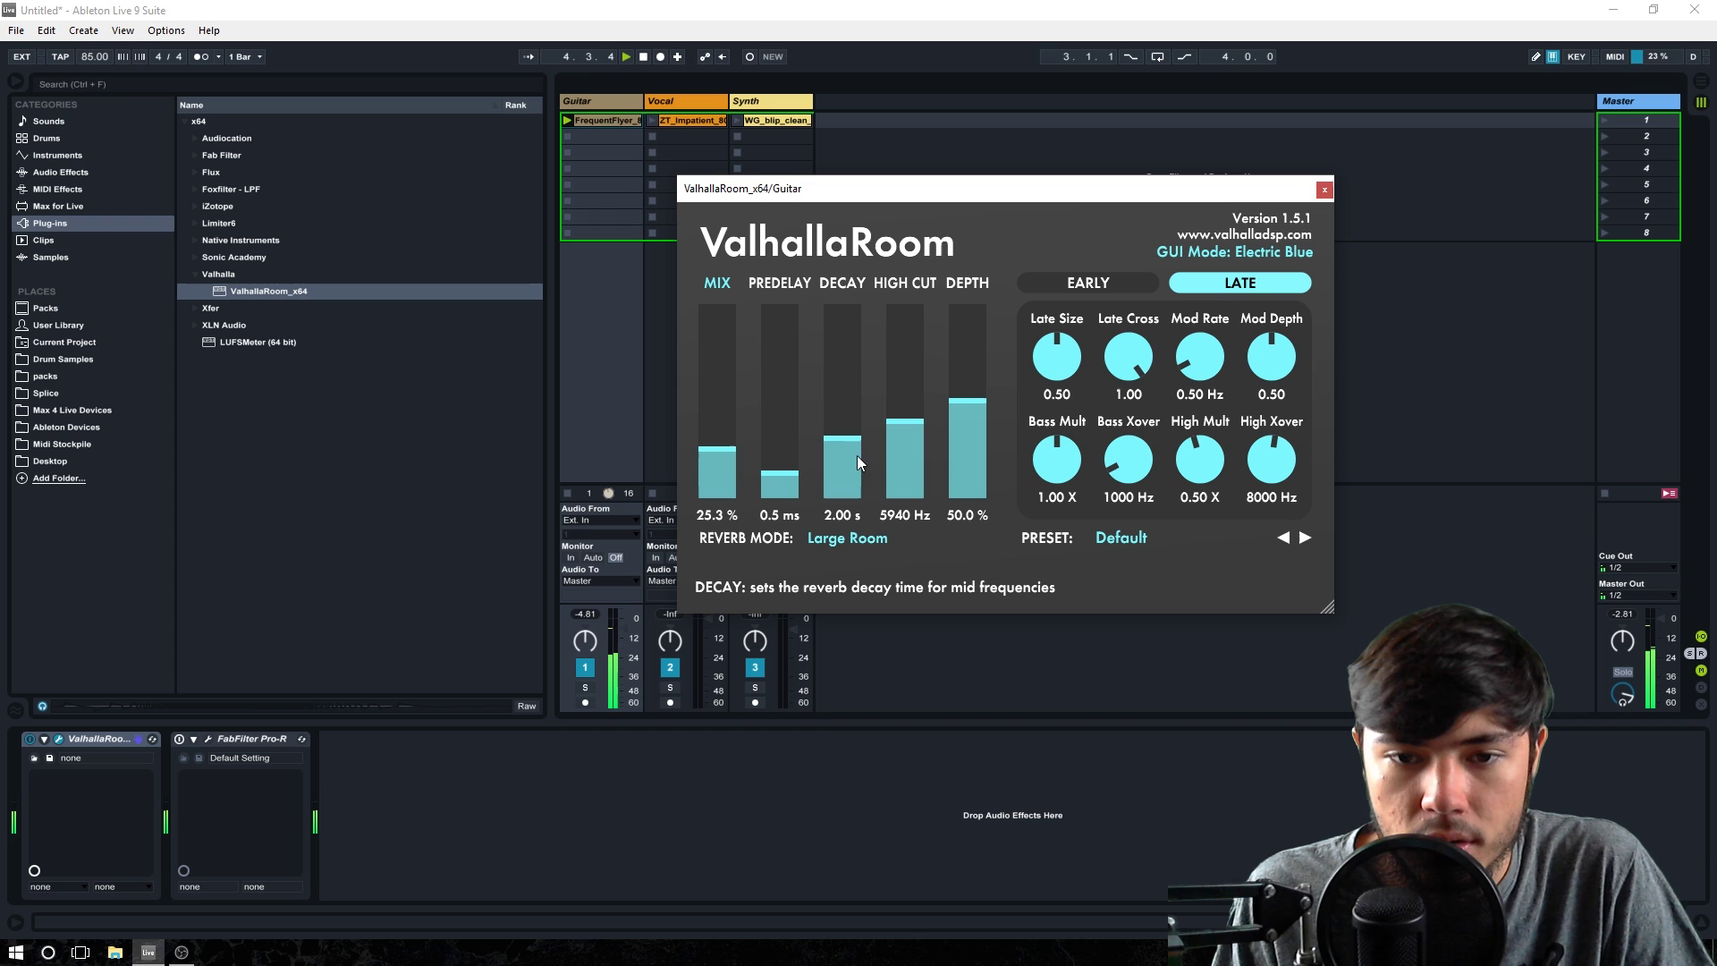
{"action": "left_click_drag", "start_coordinate": [850, 431], "coordinate": [800, 425]}
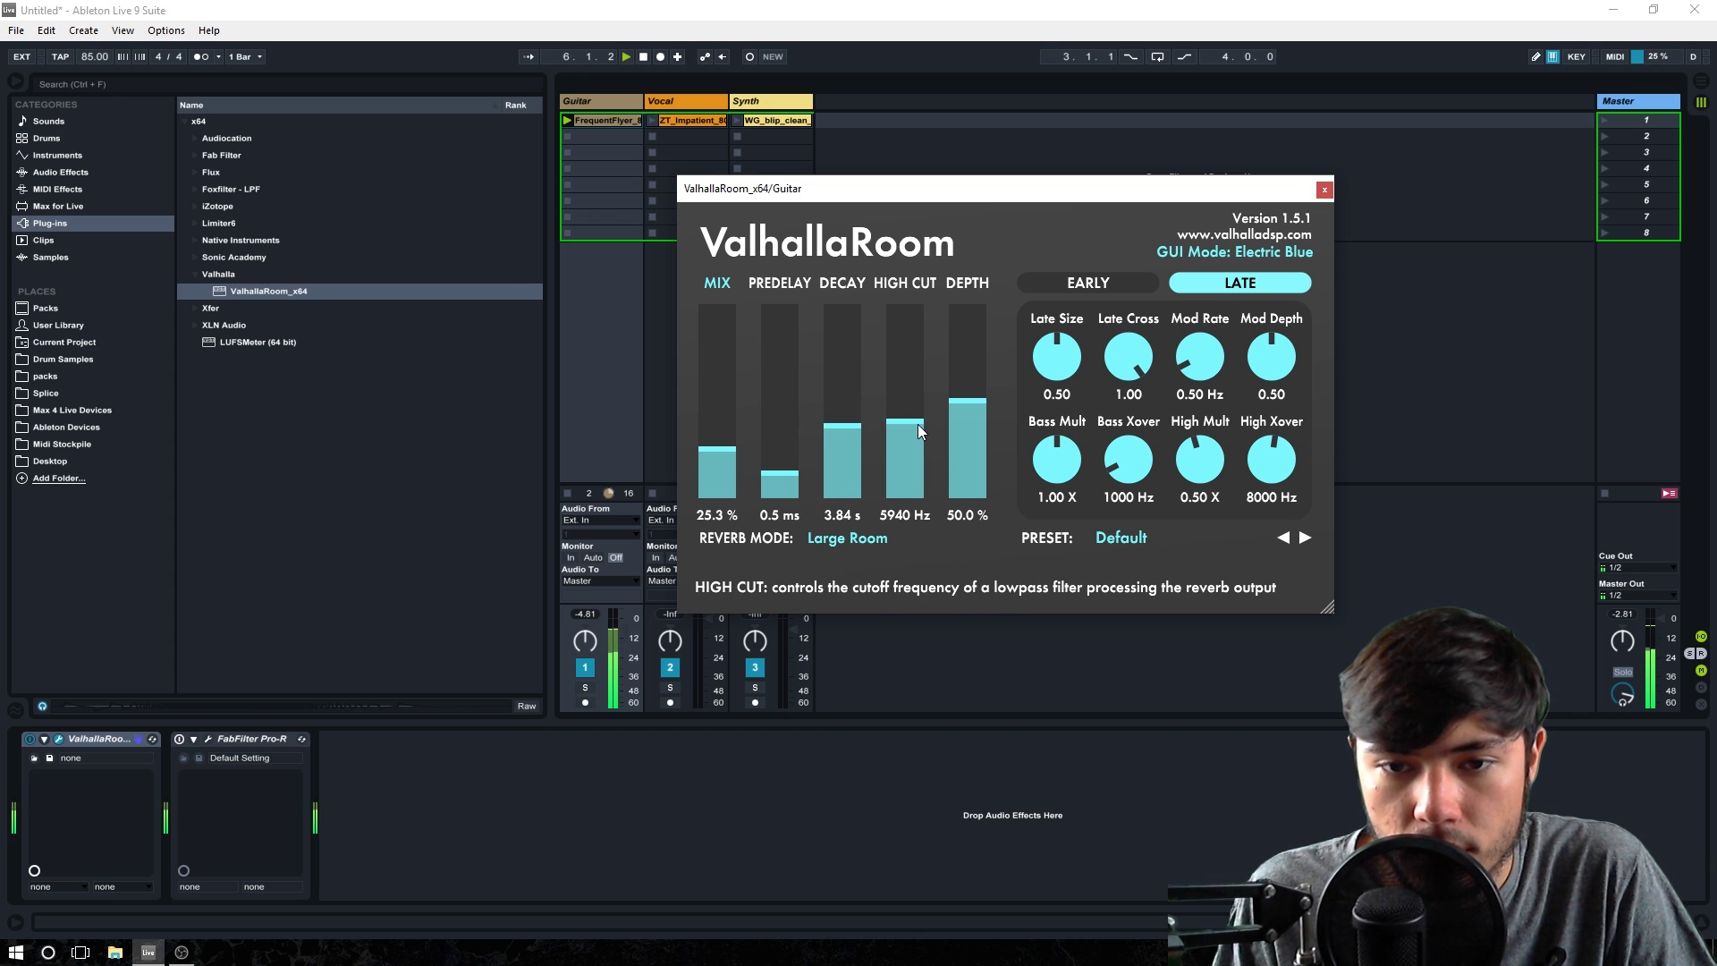
{"action": "left_click_drag", "start_coordinate": [917, 424], "coordinate": [861, 416]}
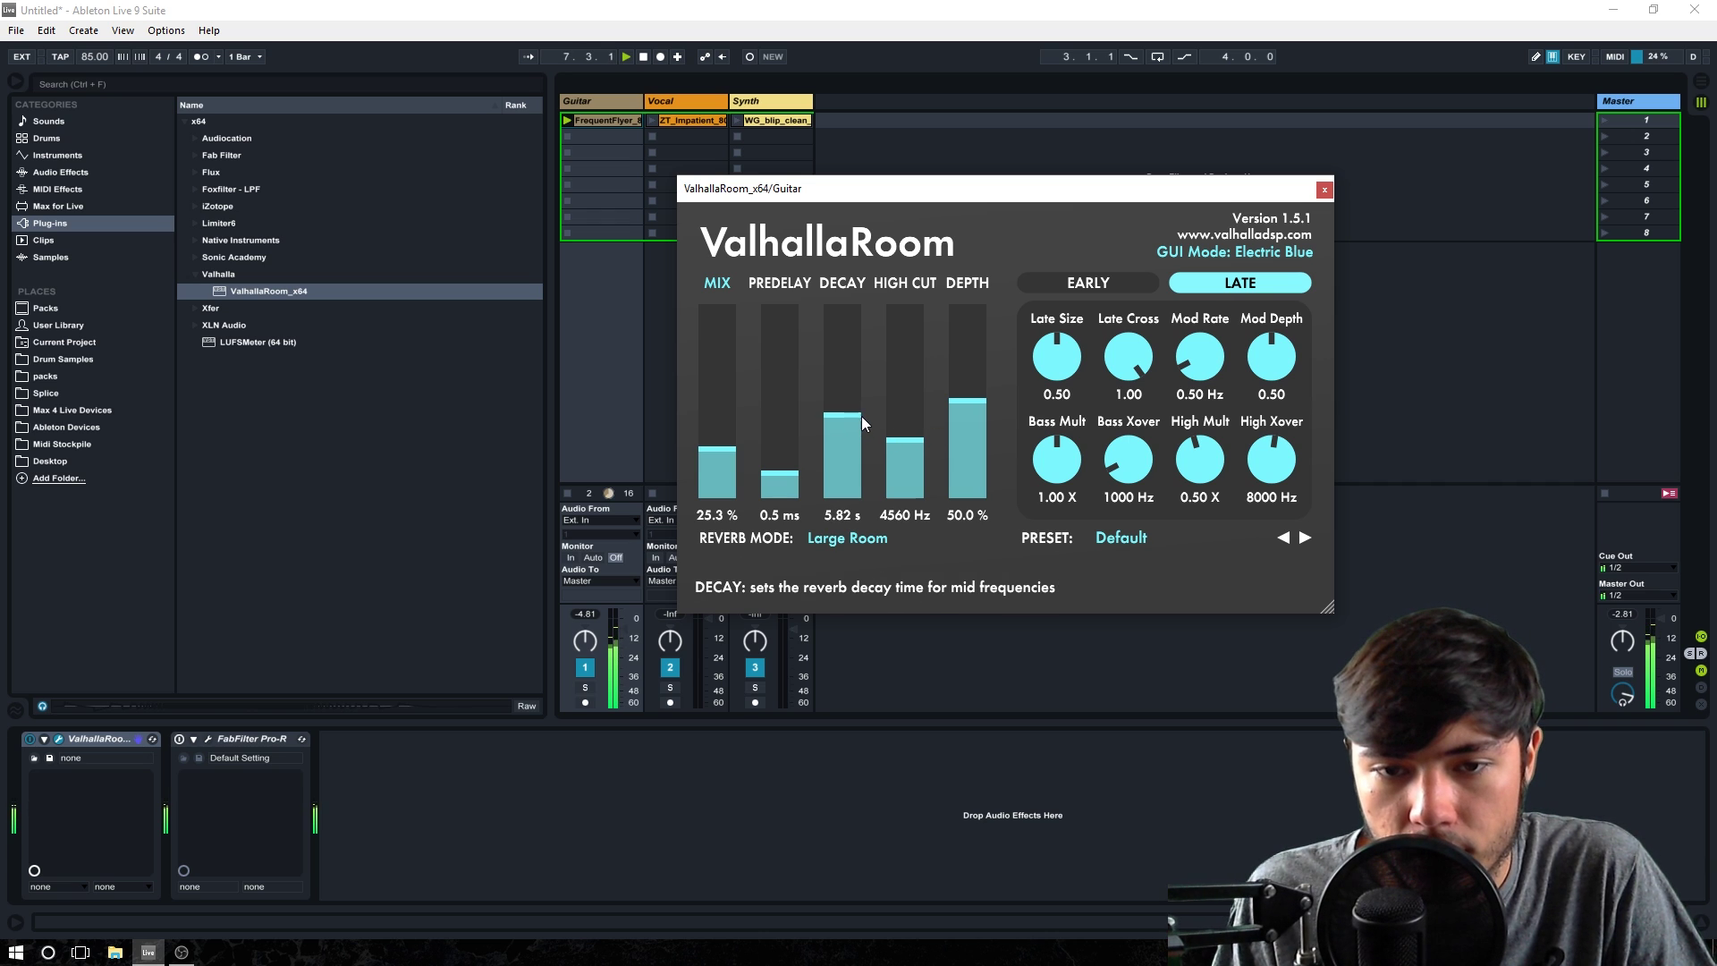
{"action": "left_click_drag", "start_coordinate": [716, 448], "coordinate": [726, 447]}
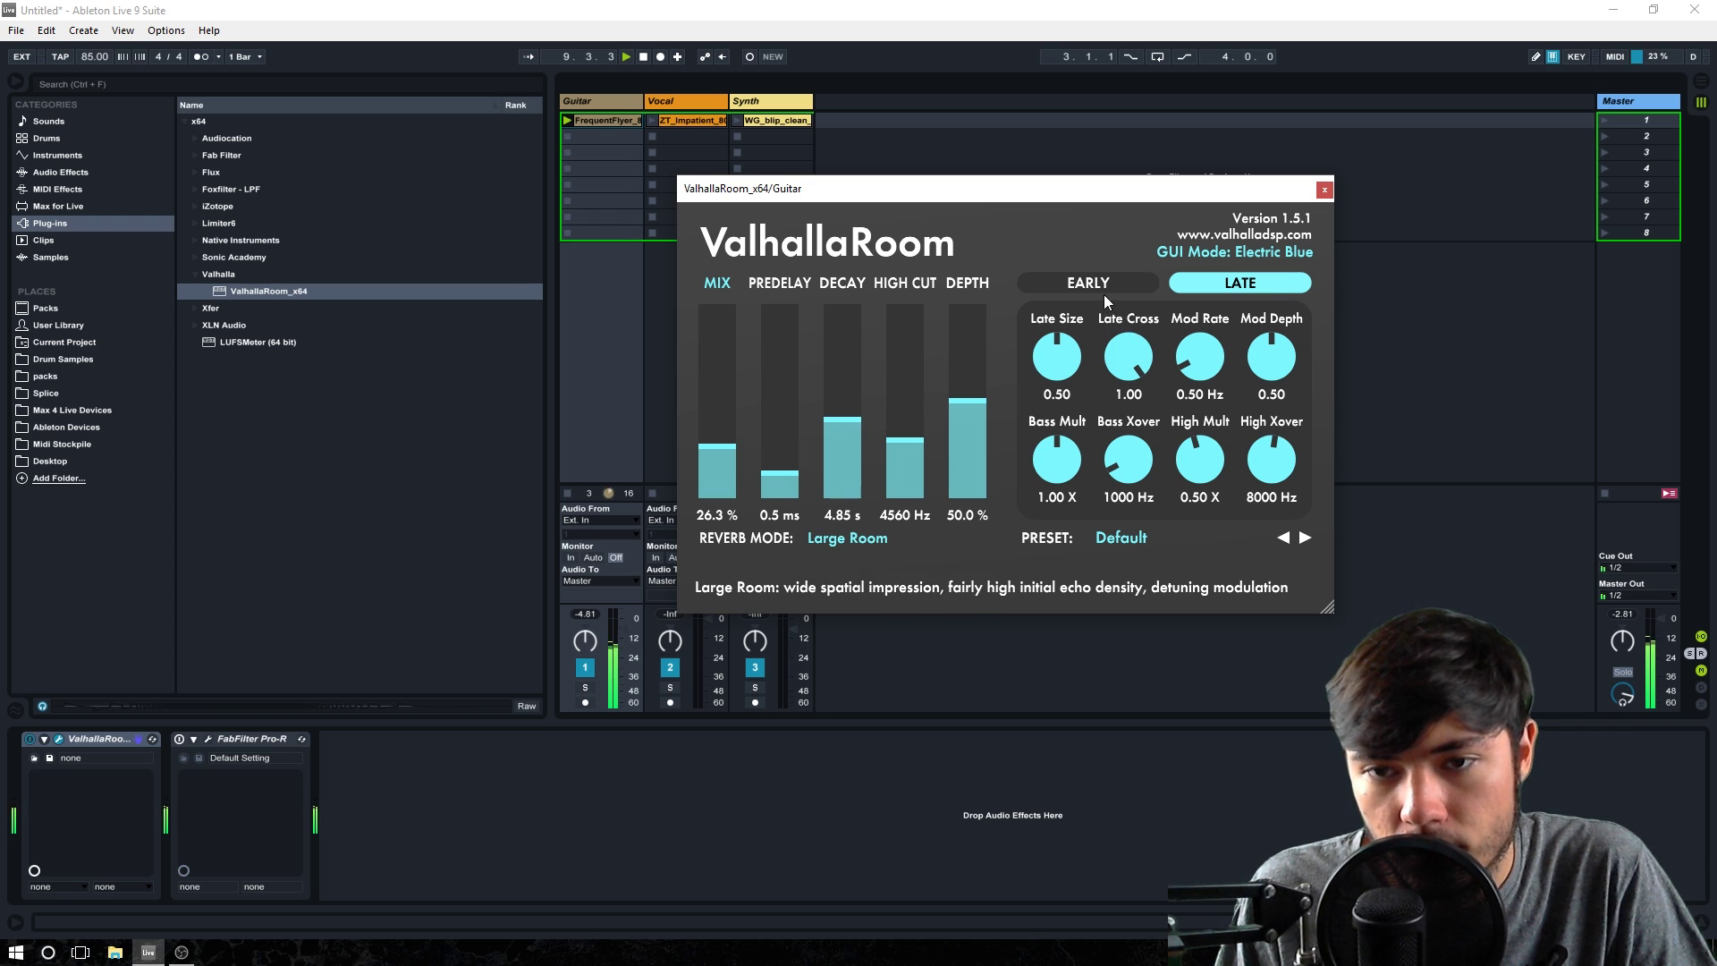
Stop playback and close the ValhallaRoom window with Ctrl+Alt+P
{"action": "left_click", "coordinate": [640, 57]}
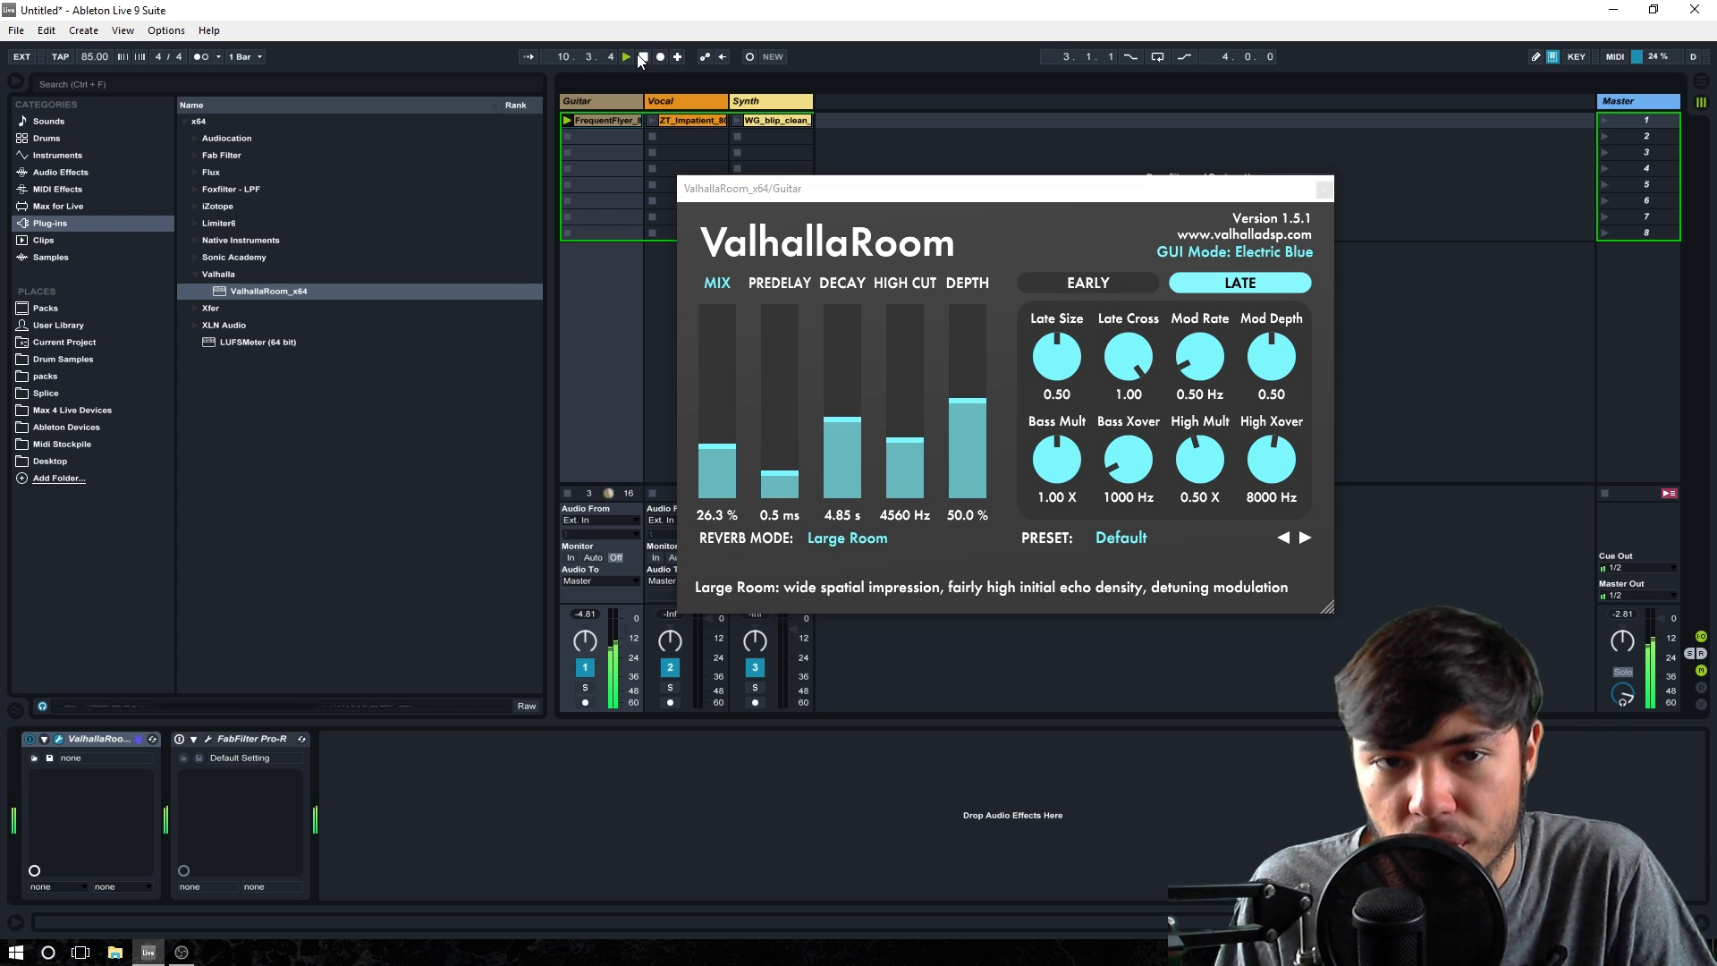
{"action": "left_click", "coordinate": [795, 191]}
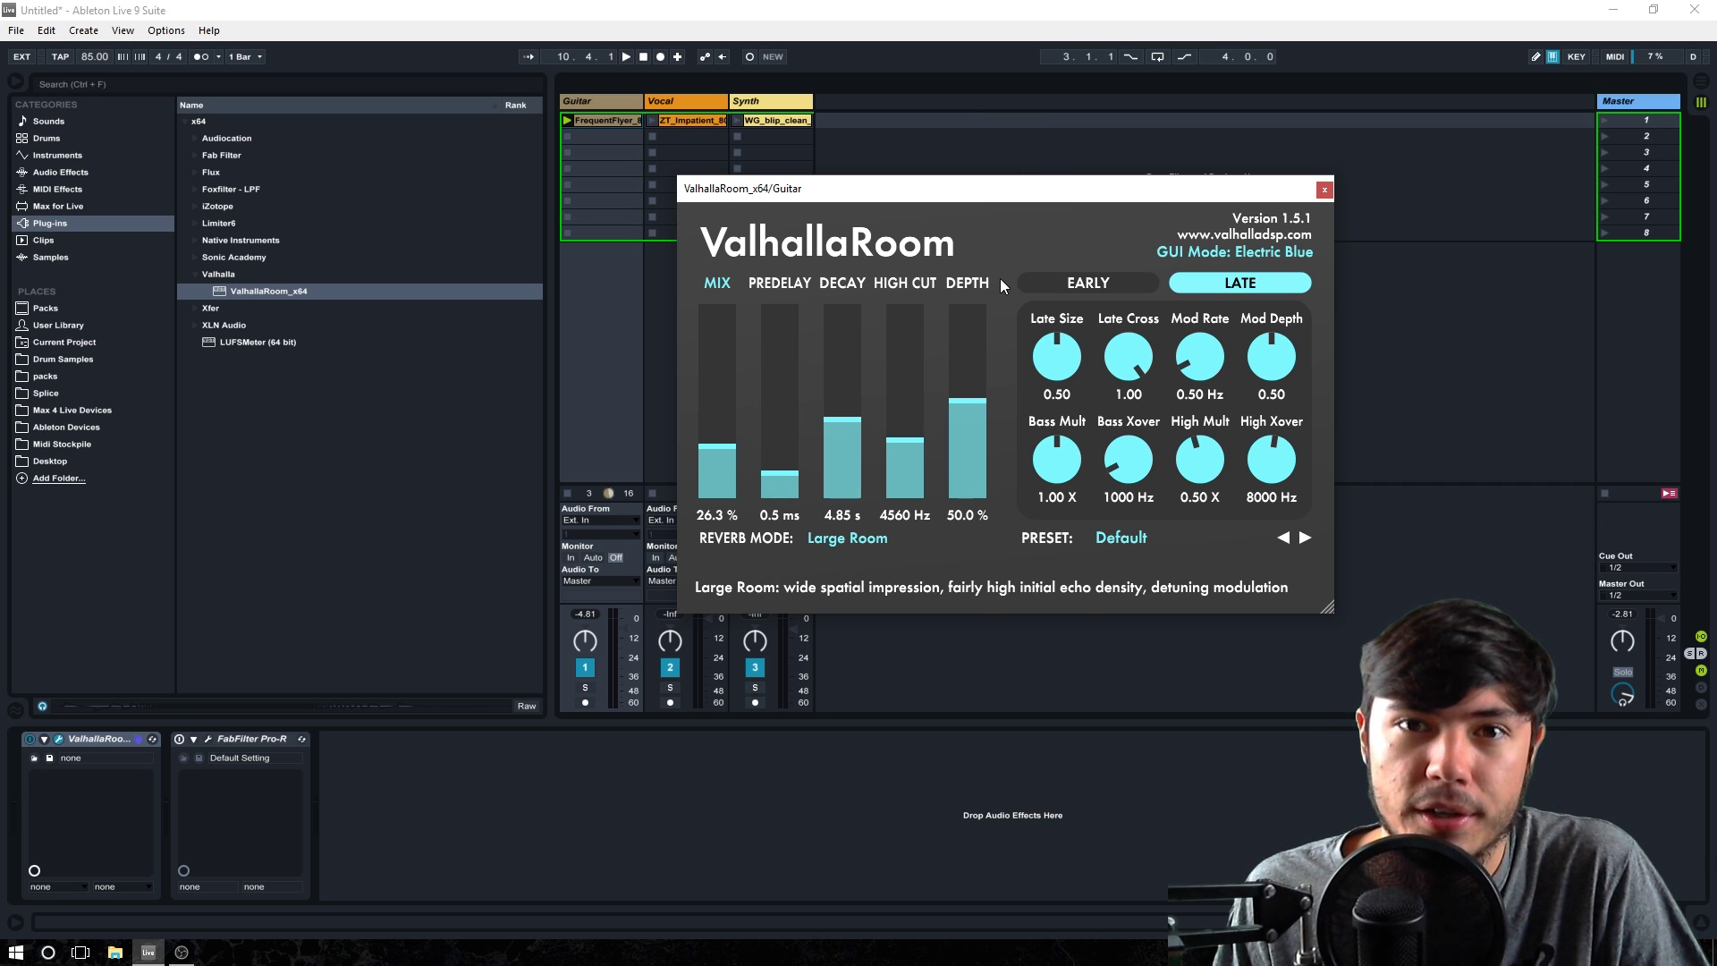
{"action": "key", "text": "ctrl+alt+p"}
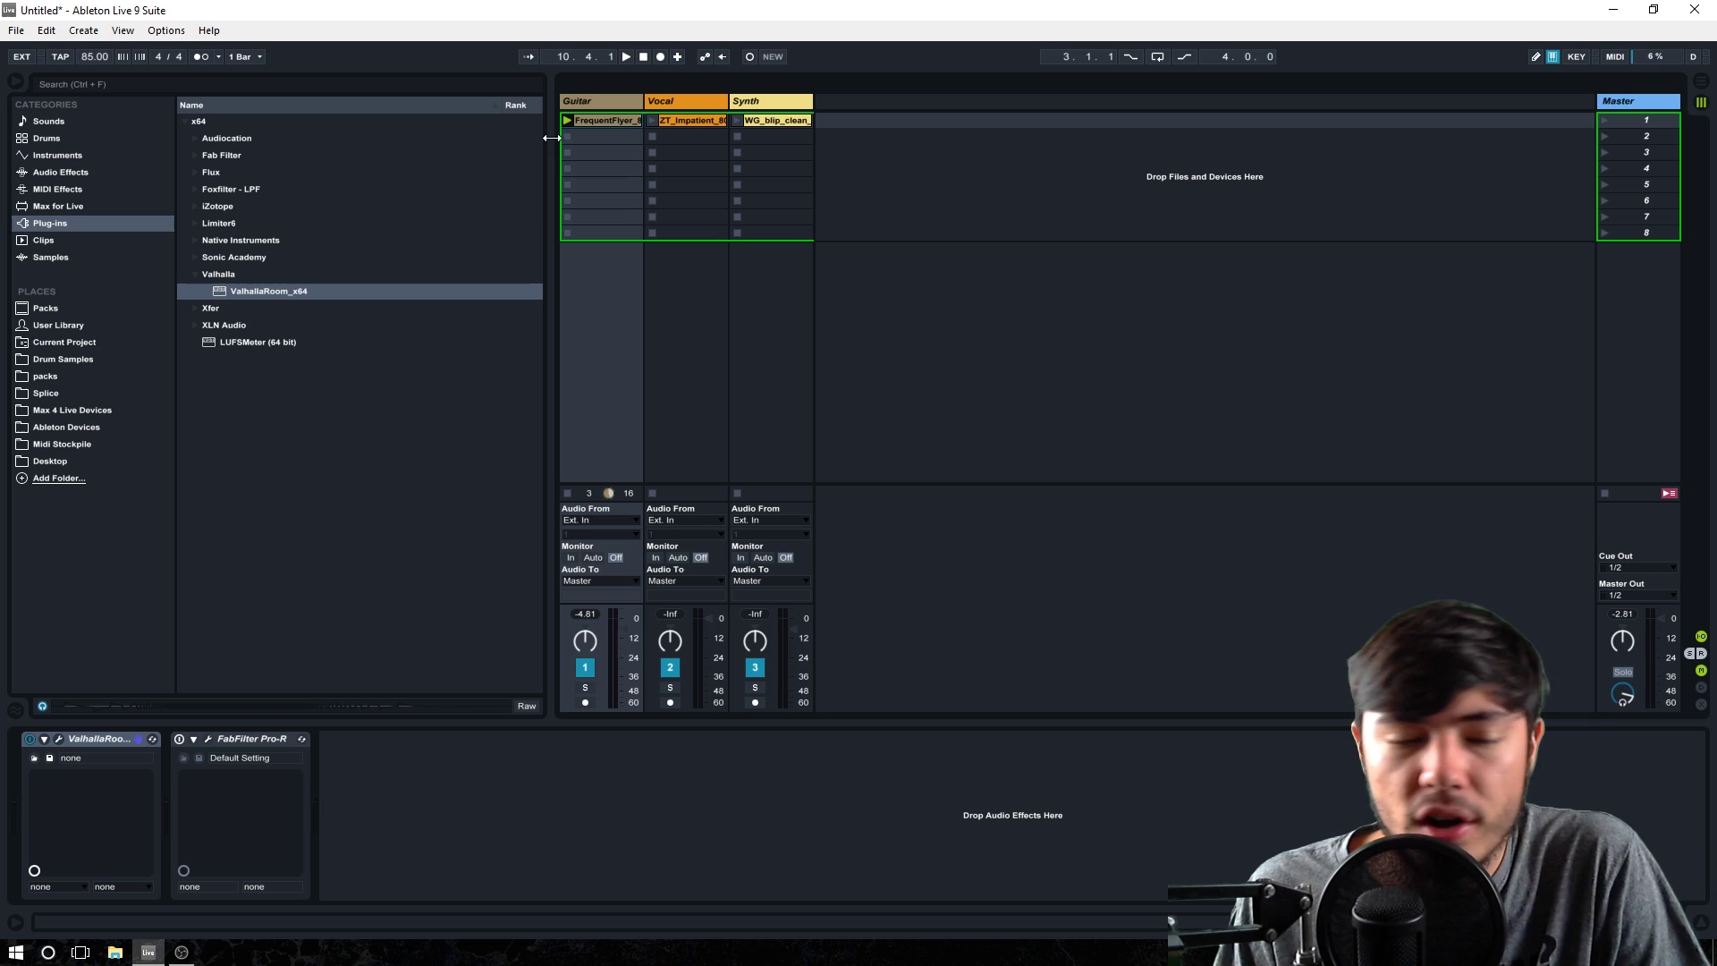
Start playback, enable the Guitar's FabFilter Pro-R device and open its editor with Ctrl+Alt+P
{"action": "left_click", "coordinate": [630, 52]}
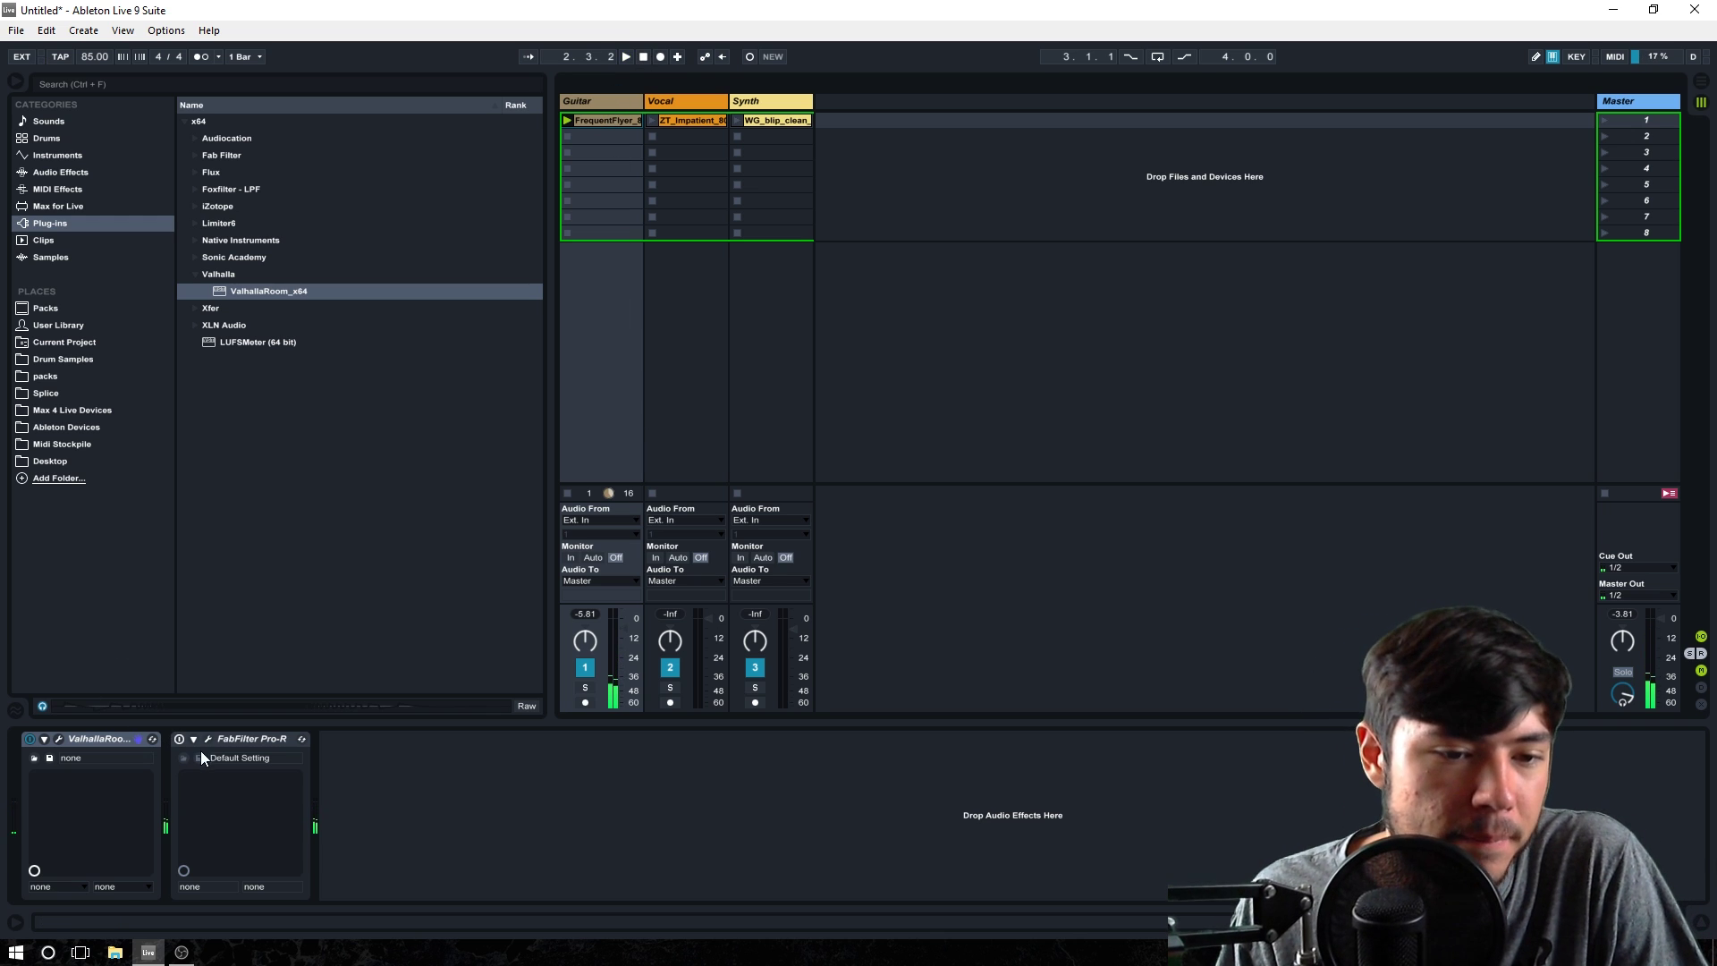
{"action": "left_click_drag", "start_coordinate": [200, 749], "coordinate": [575, 821]}
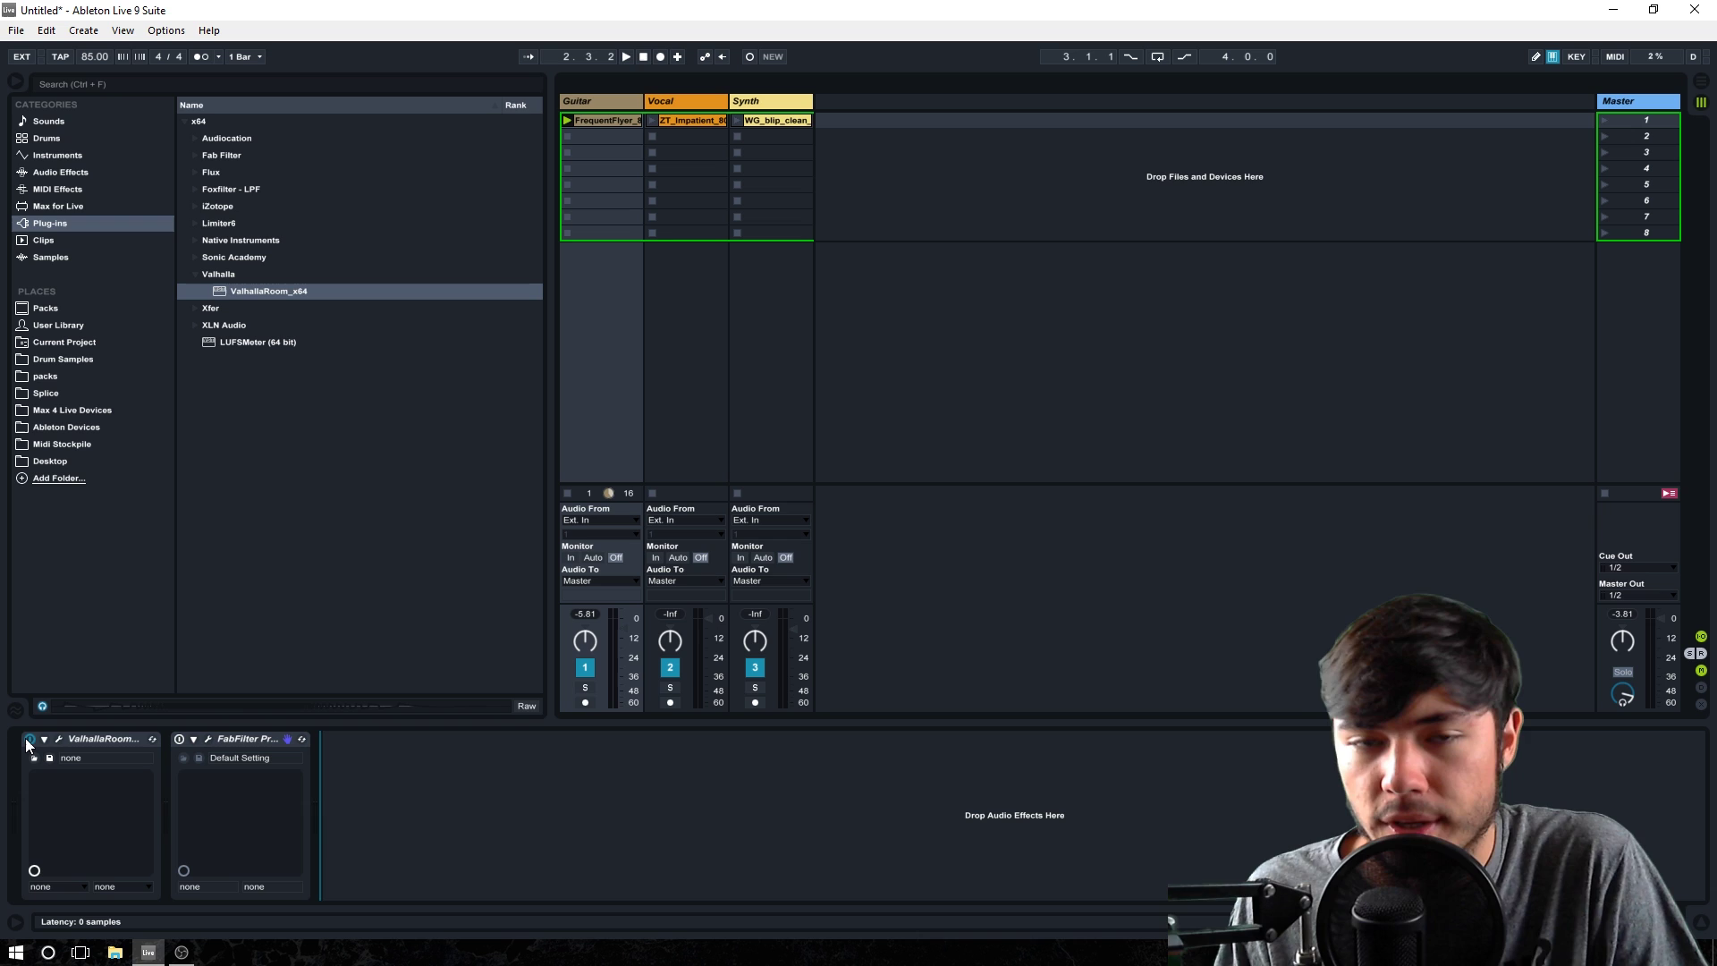
{"action": "left_click", "coordinate": [178, 745]}
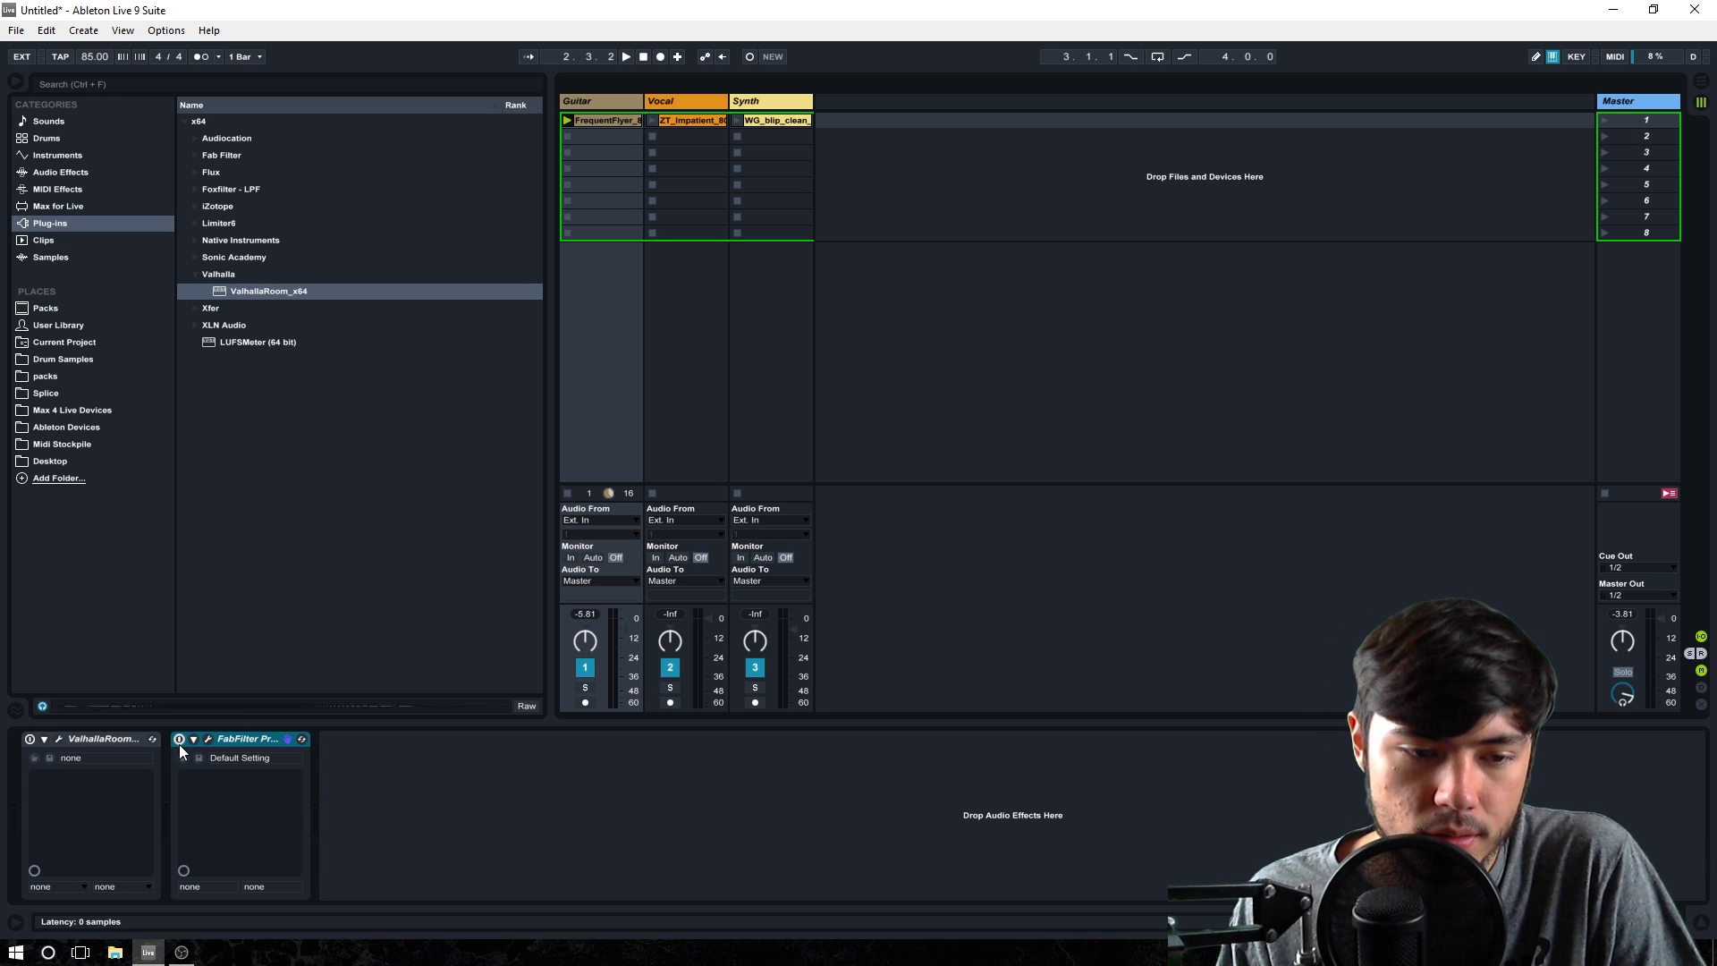
{"action": "key", "text": "ctrl+alt+p"}
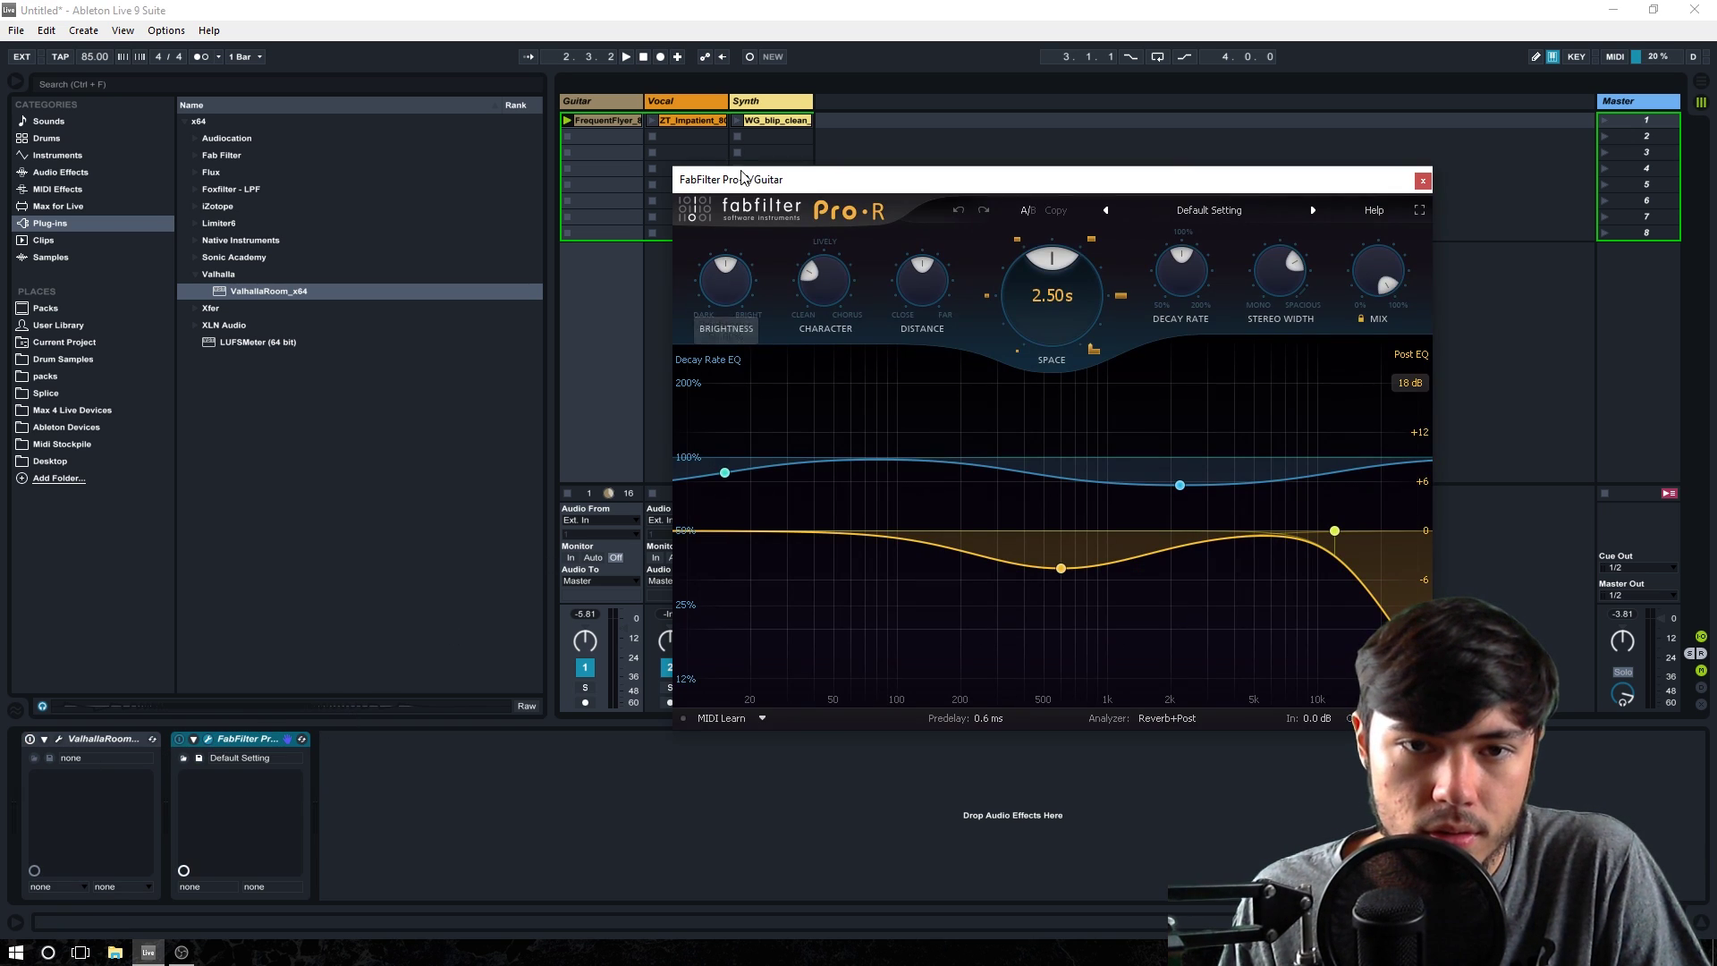
Start playback and set Pro-R to about half mix, 3.03 s Space and shallower EQ dips
{"action": "key", "text": "space"}
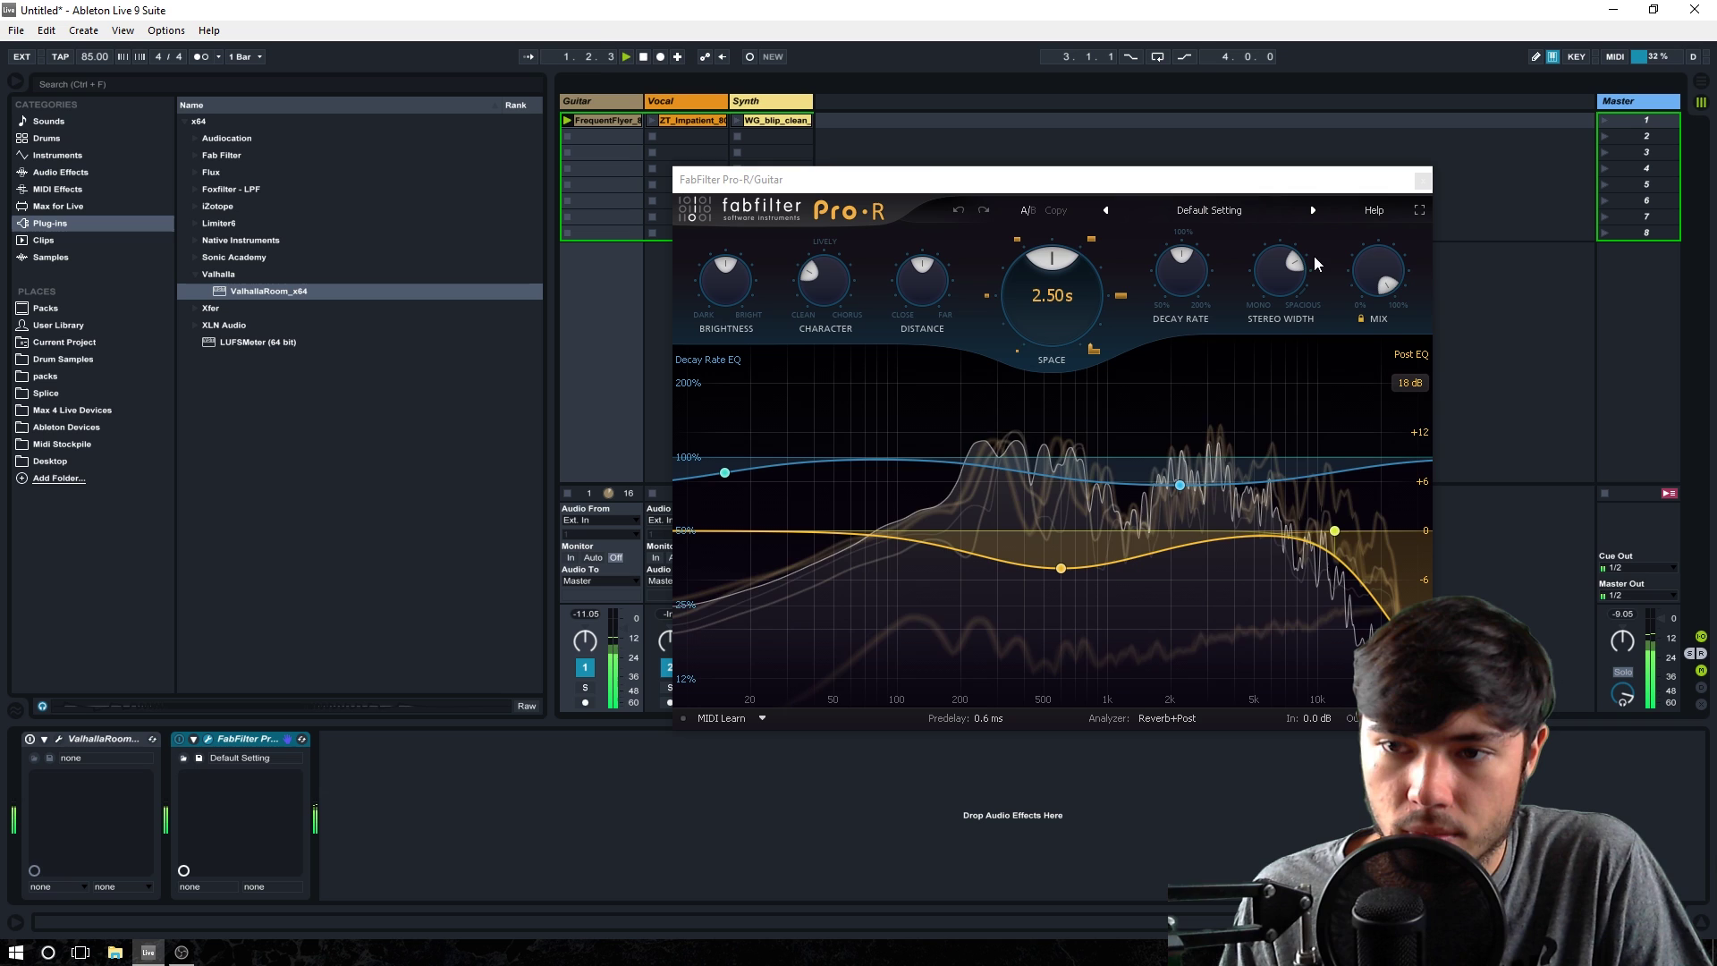
{"action": "left_click_drag", "start_coordinate": [1375, 268], "coordinate": [1261, 427]}
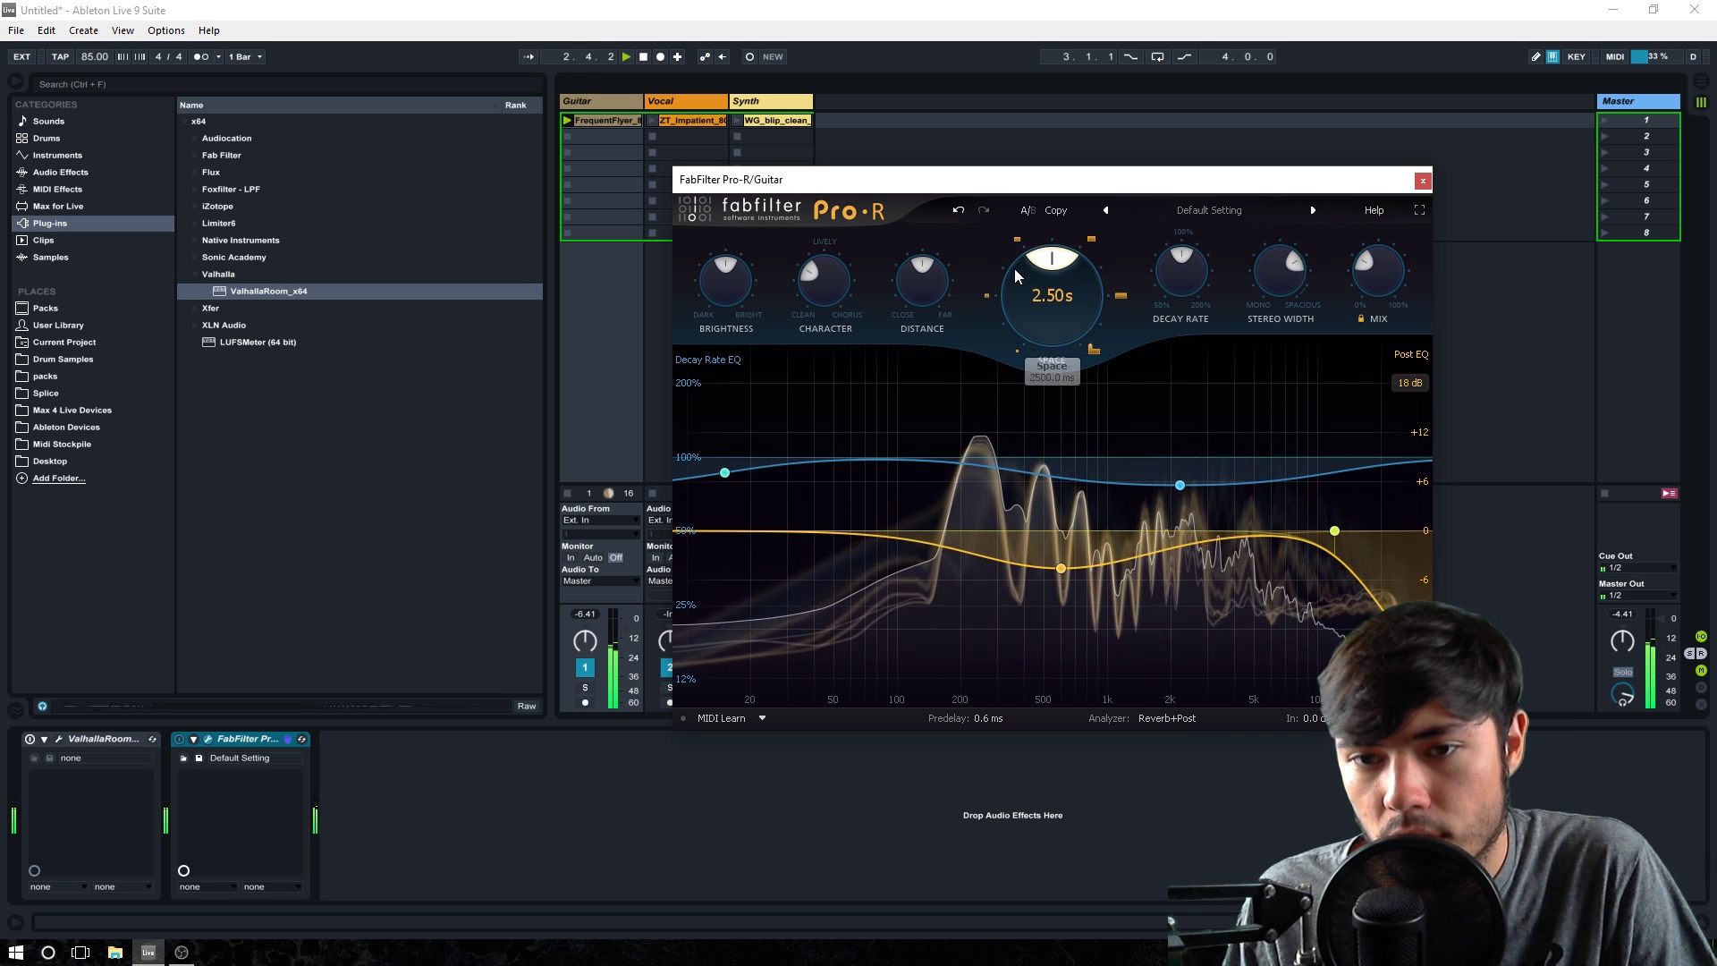
{"action": "left_click_drag", "start_coordinate": [1091, 358], "coordinate": [1118, 245]}
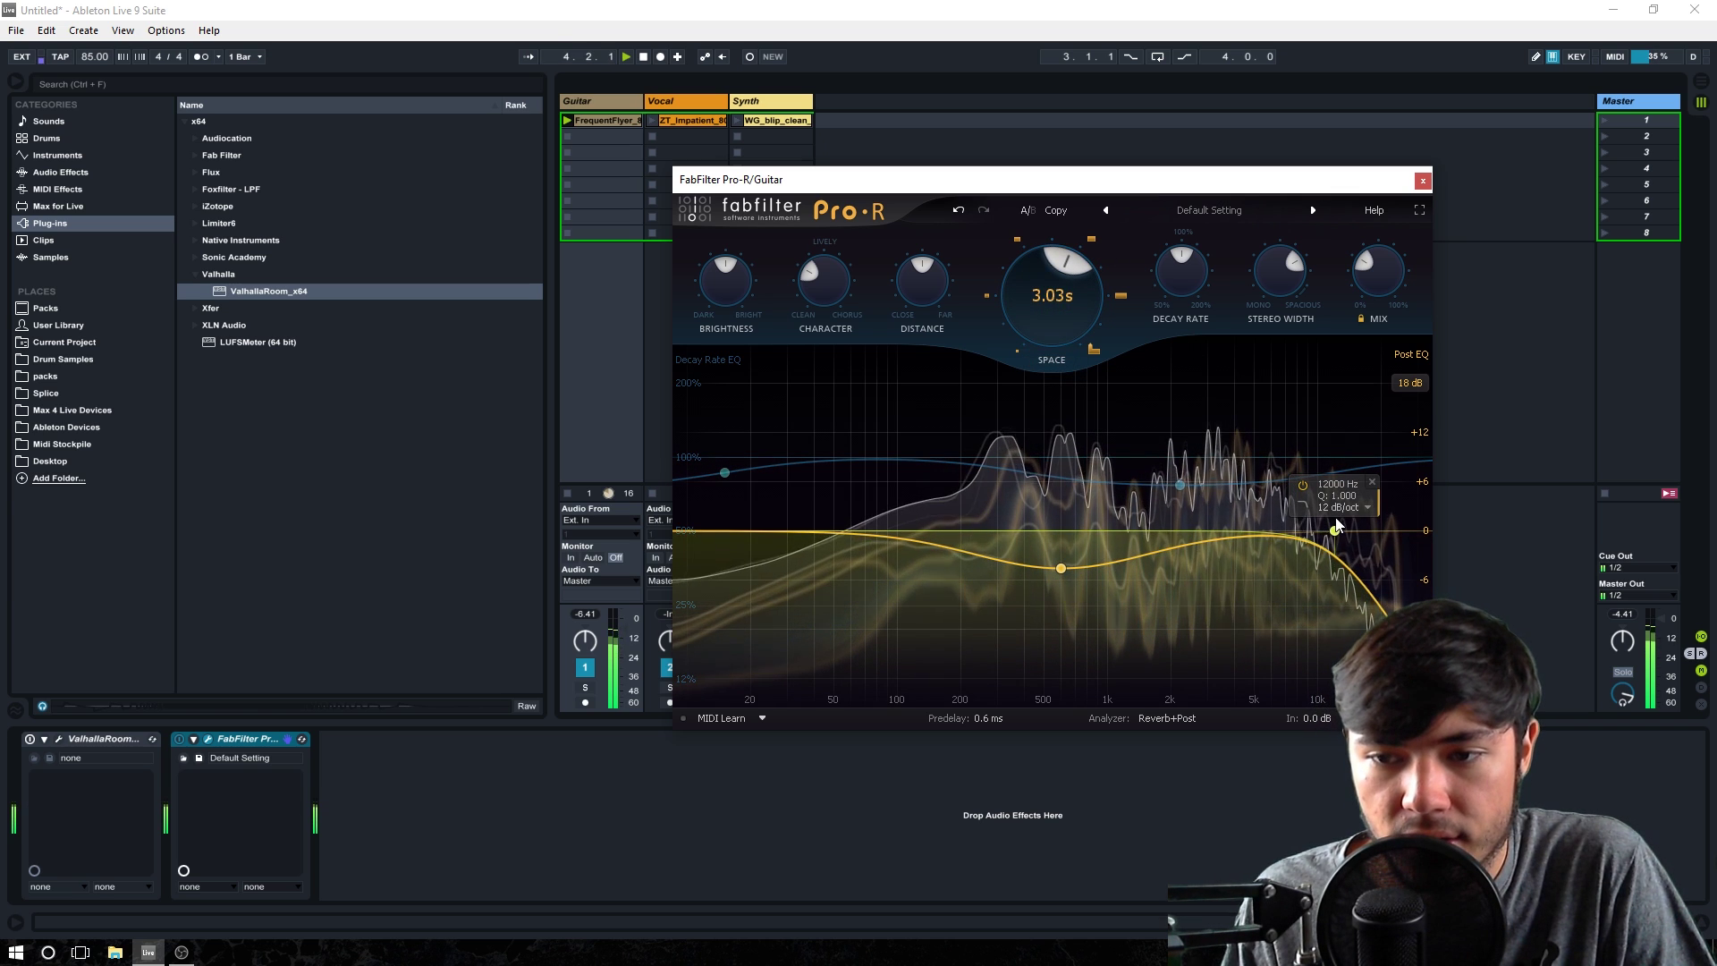
{"action": "left_click_drag", "start_coordinate": [1056, 552], "coordinate": [1043, 526]}
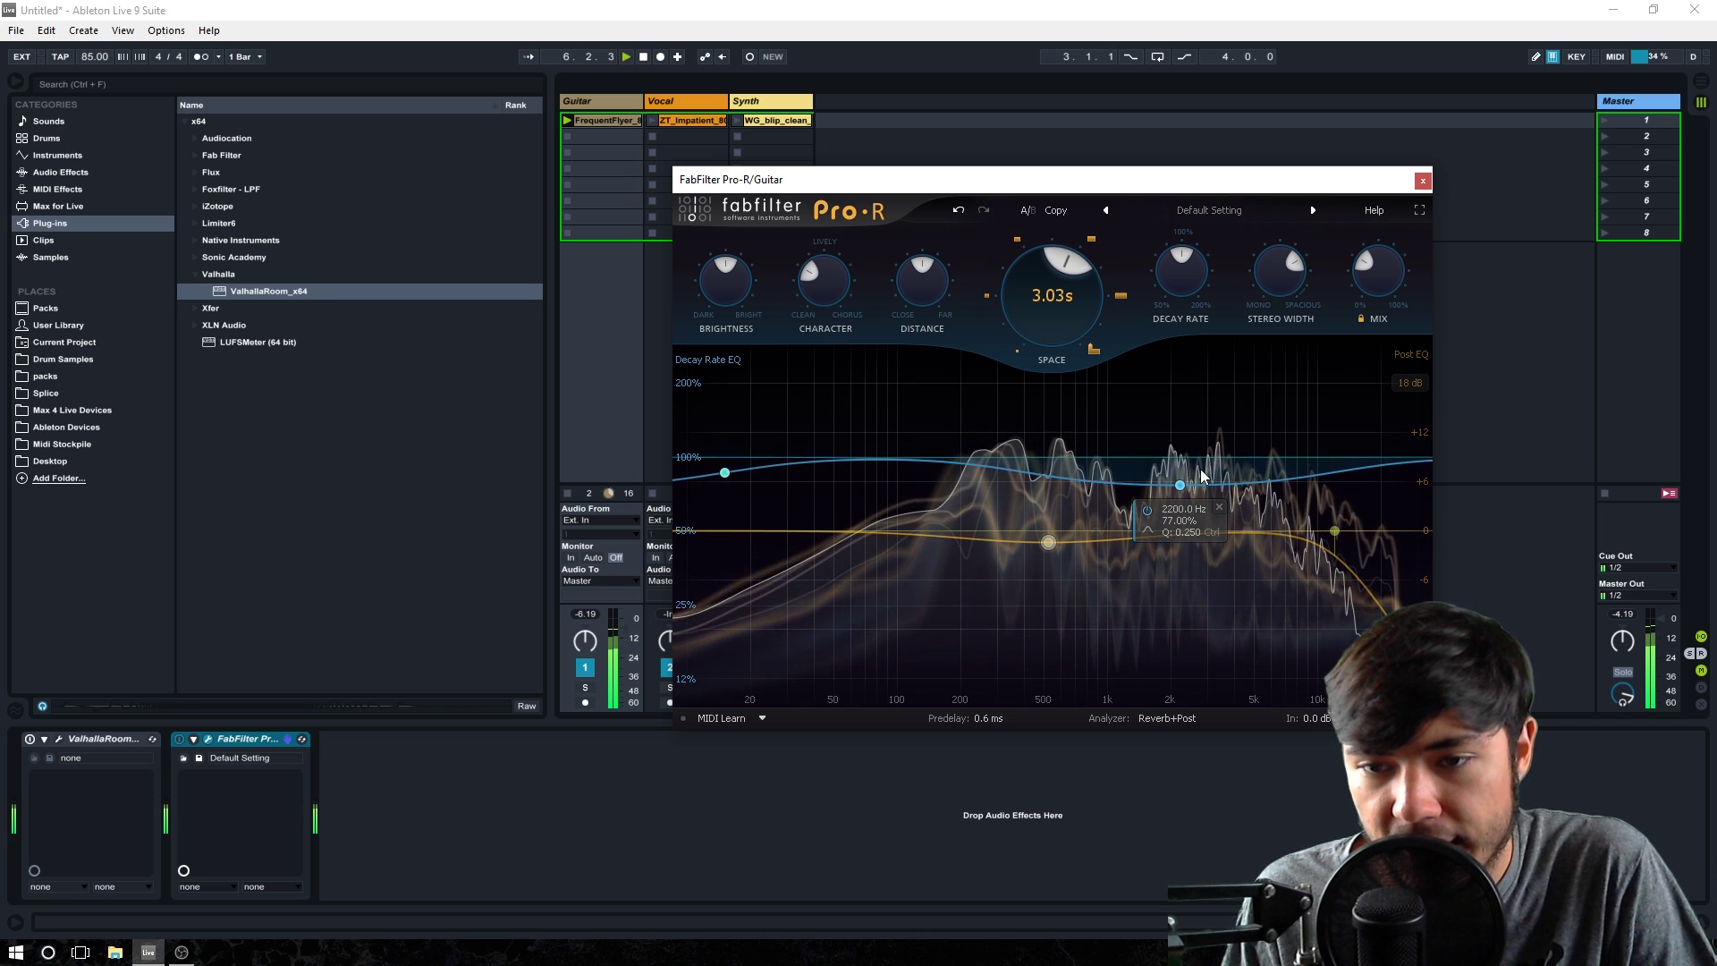
{"action": "left_click_drag", "start_coordinate": [1180, 487], "coordinate": [989, 487]}
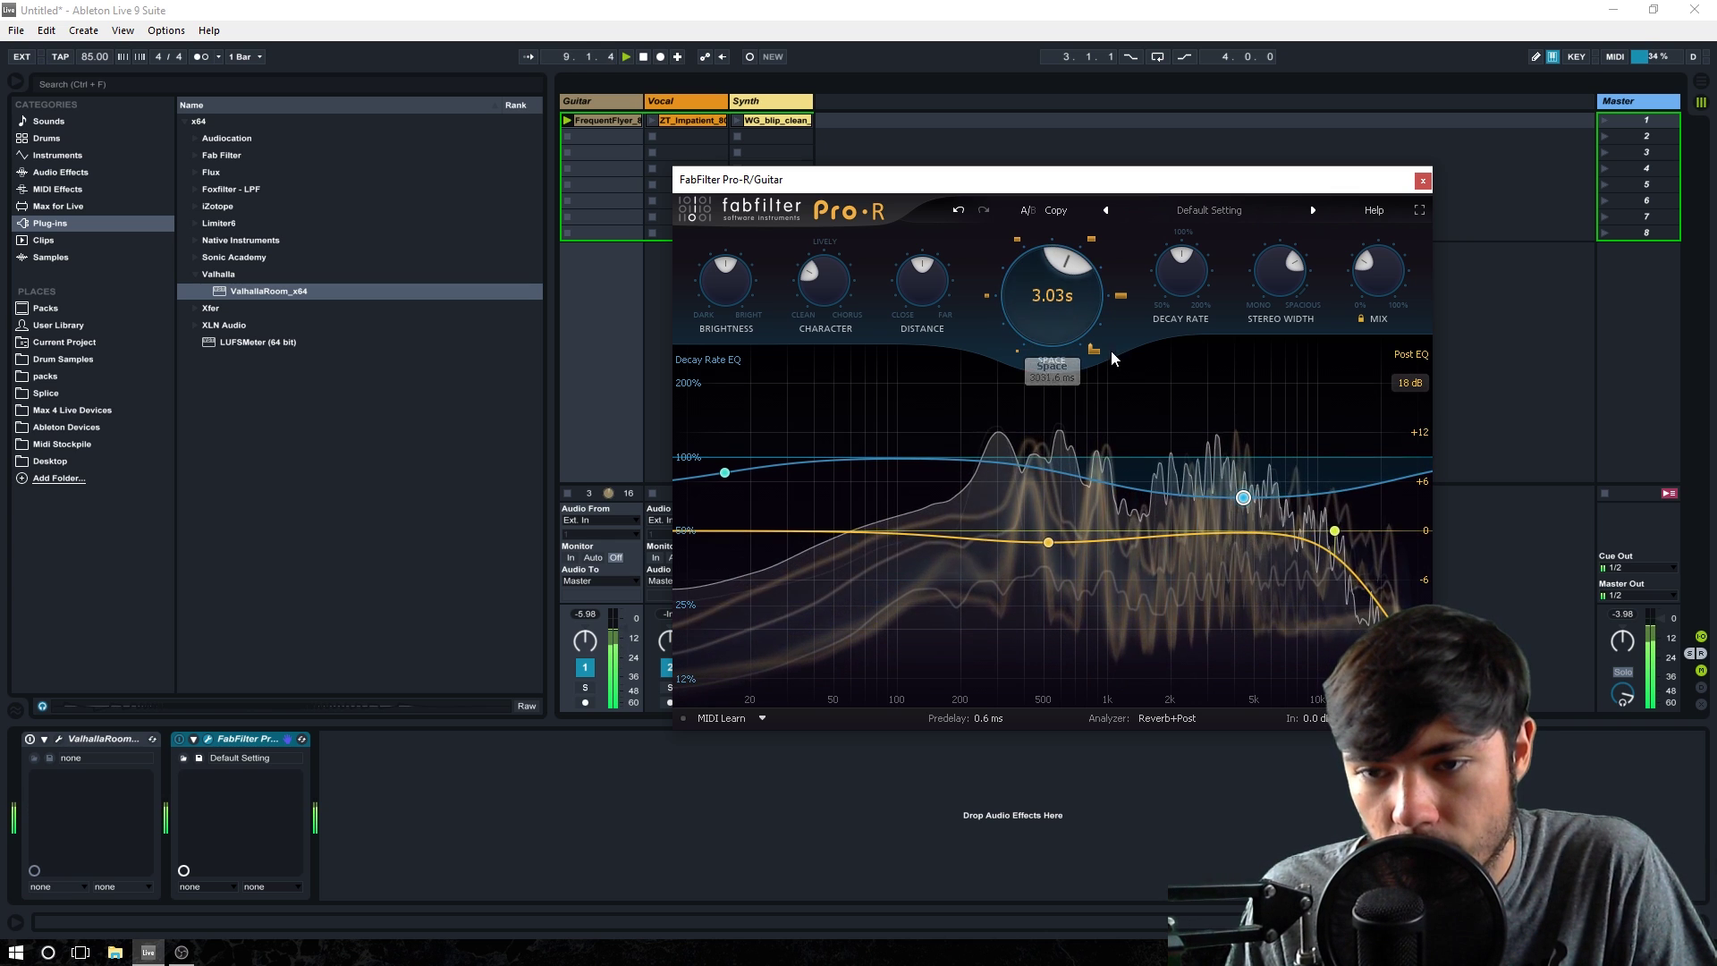
Raise the Pro-R distance to about 74% and stop playback
{"action": "scroll", "coordinate": [902, 285], "scroll_direction": "down", "scroll_amount": 5}
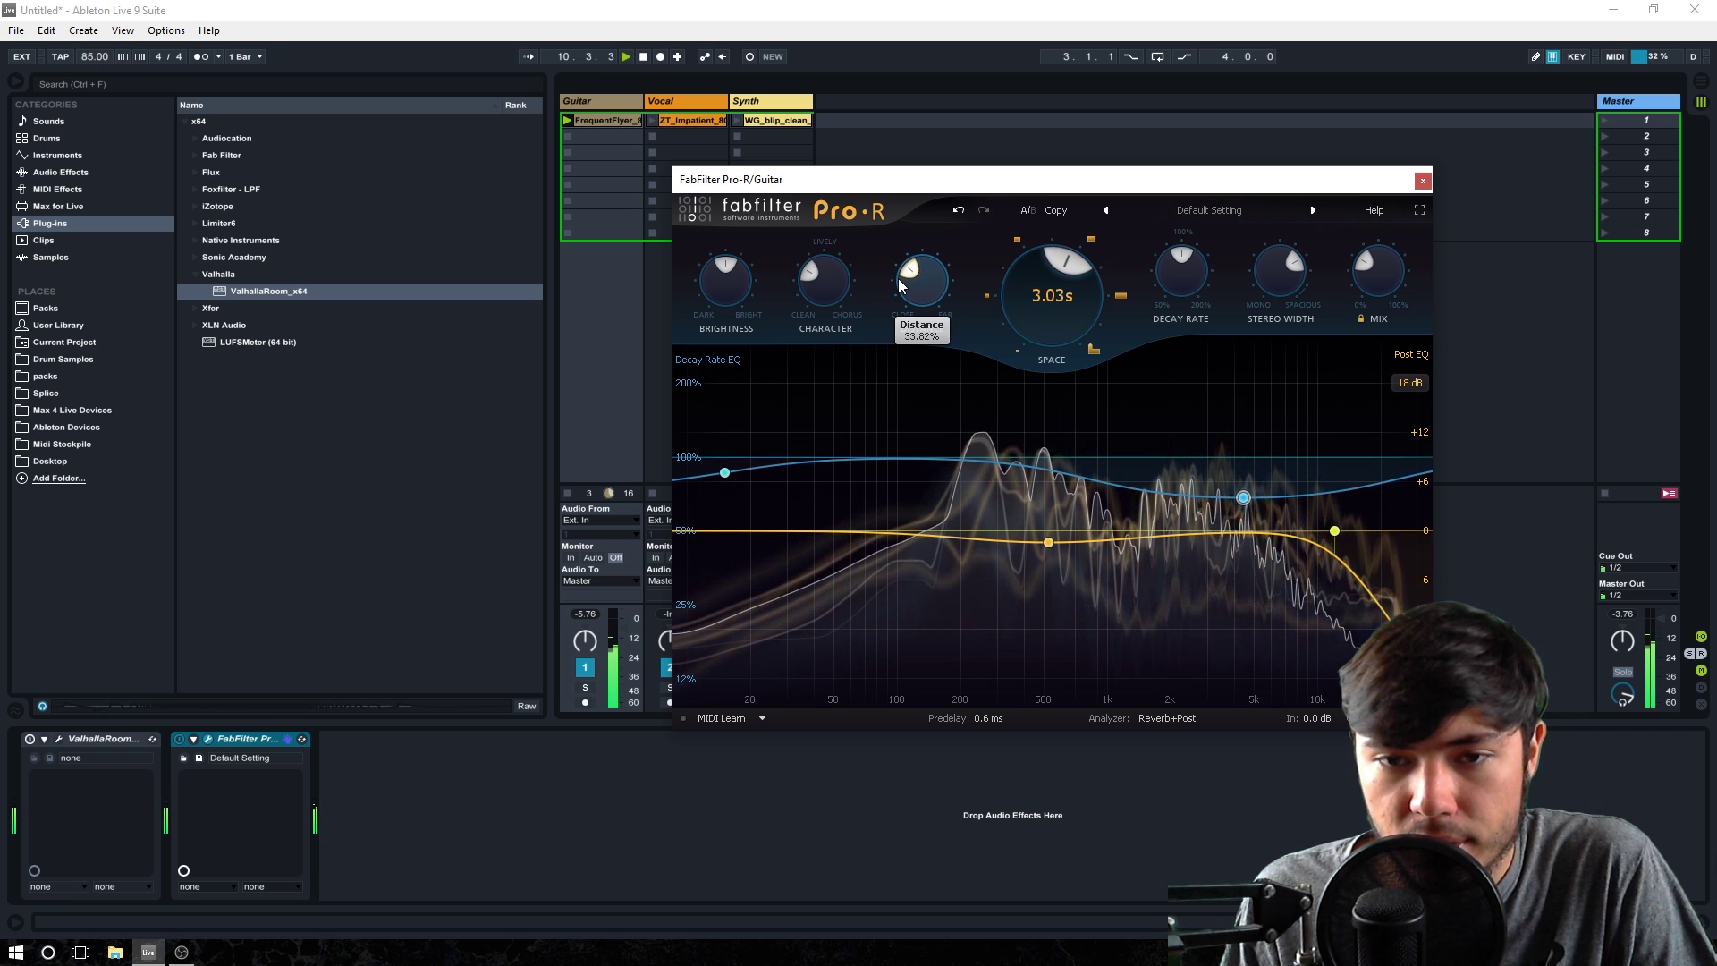
{"action": "left_click_drag", "start_coordinate": [900, 284], "coordinate": [937, 271]}
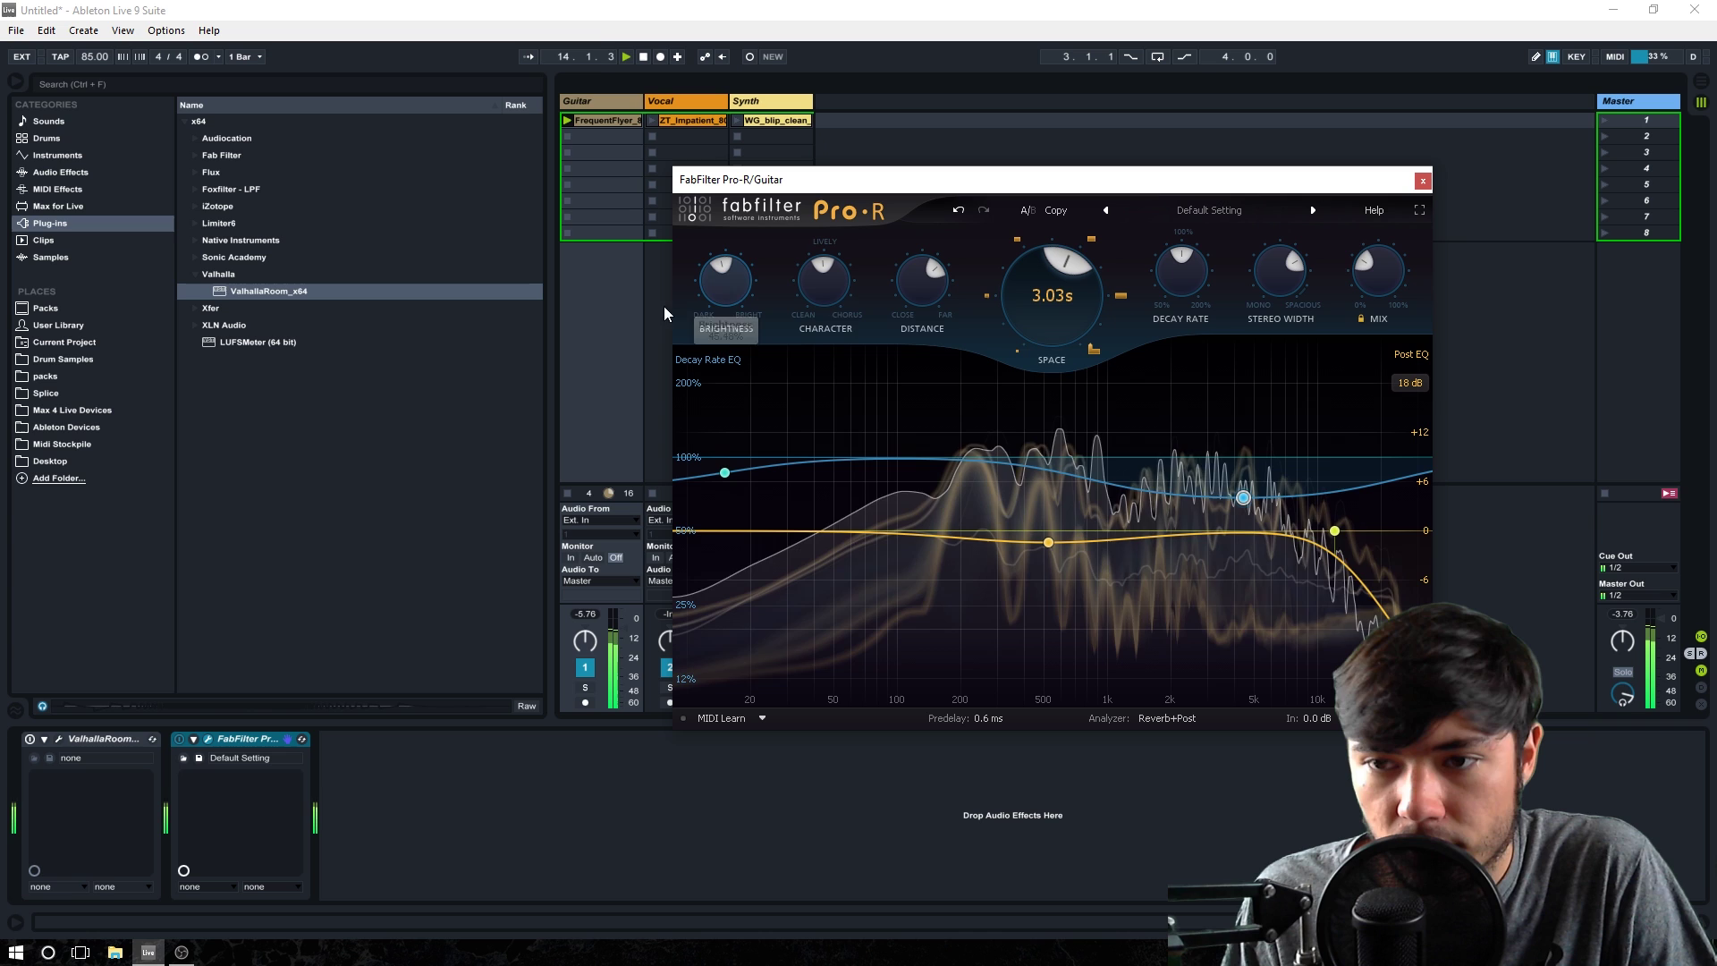
{"action": "mouse_move", "coordinate": [1380, 276]}
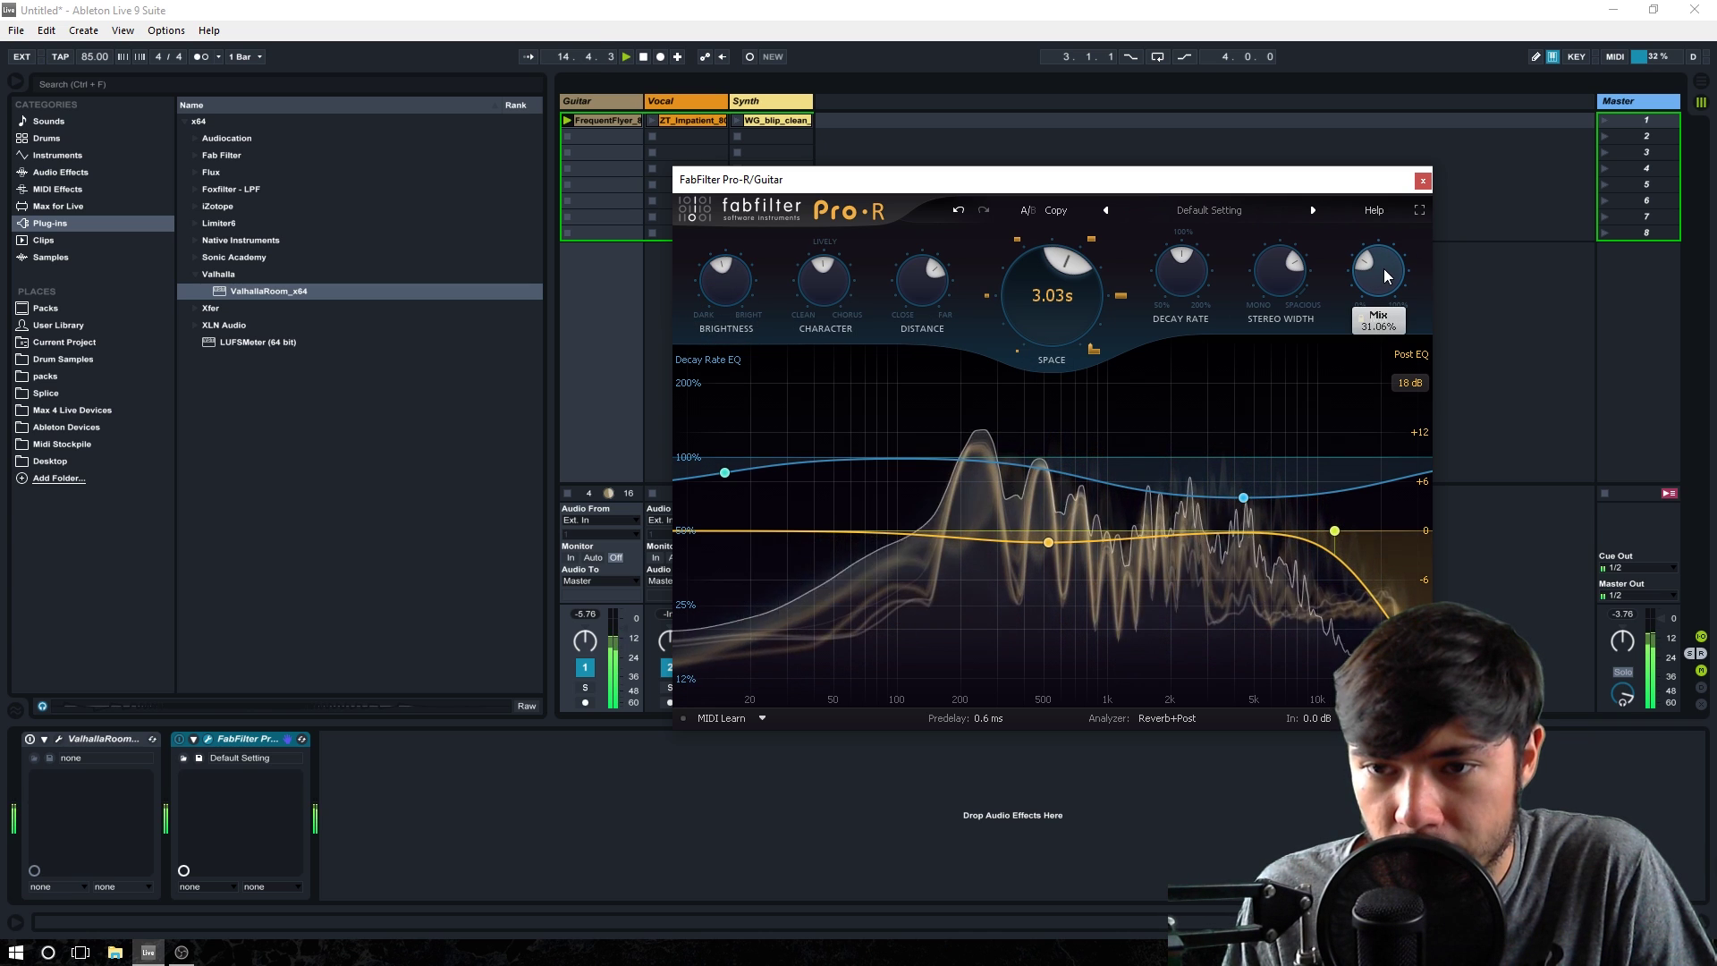
{"action": "mouse_move", "coordinate": [1269, 272]}
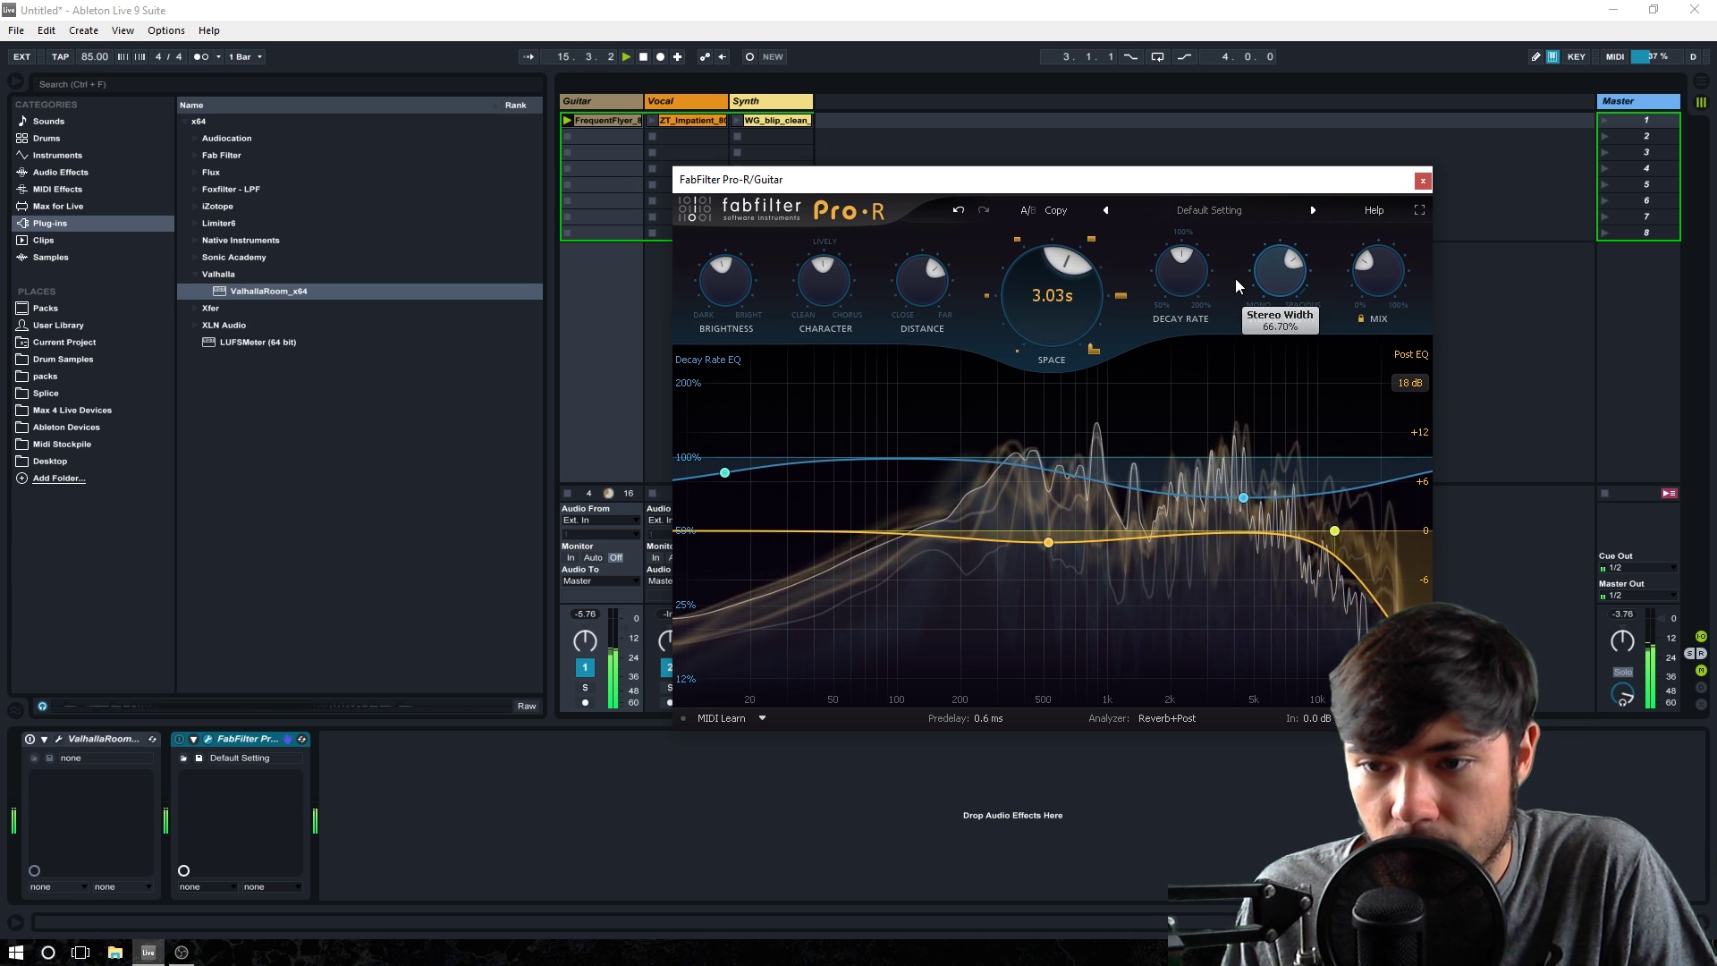
{"action": "mouse_move", "coordinate": [1330, 541]}
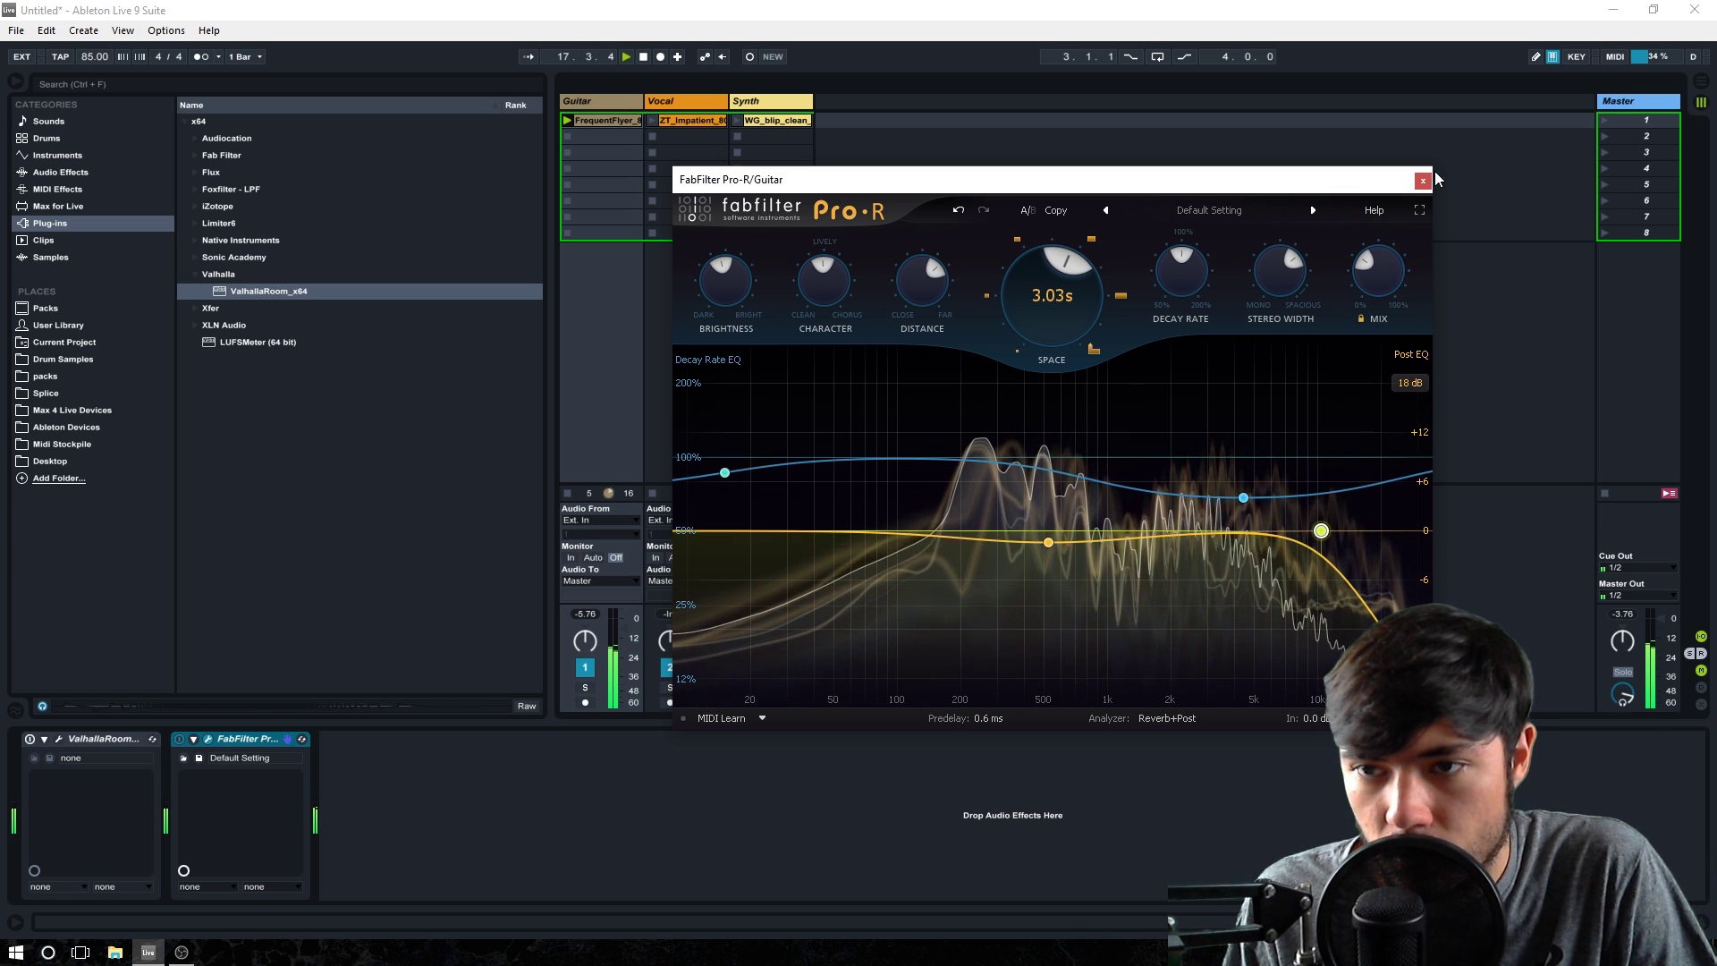
{"action": "left_click", "coordinate": [644, 56]}
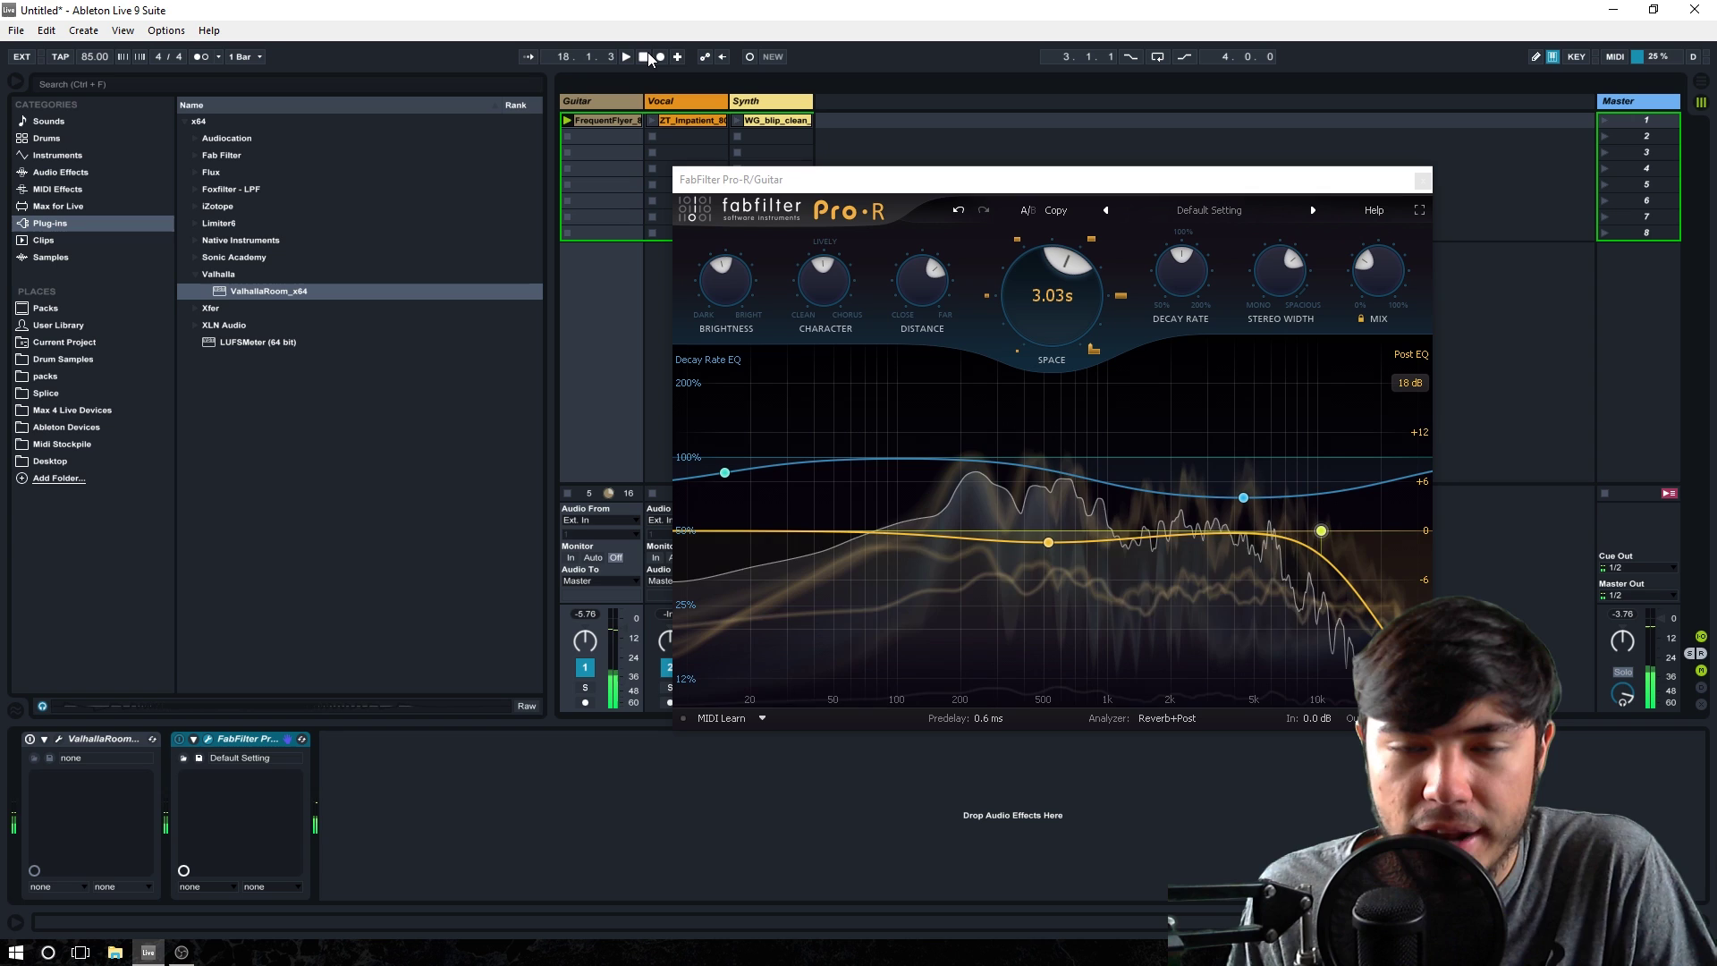
Close the Guitar's Pro-R window and load ValhallaRoom_x64 onto the Vocal track
{"action": "key", "text": "ctrl+alt+p"}
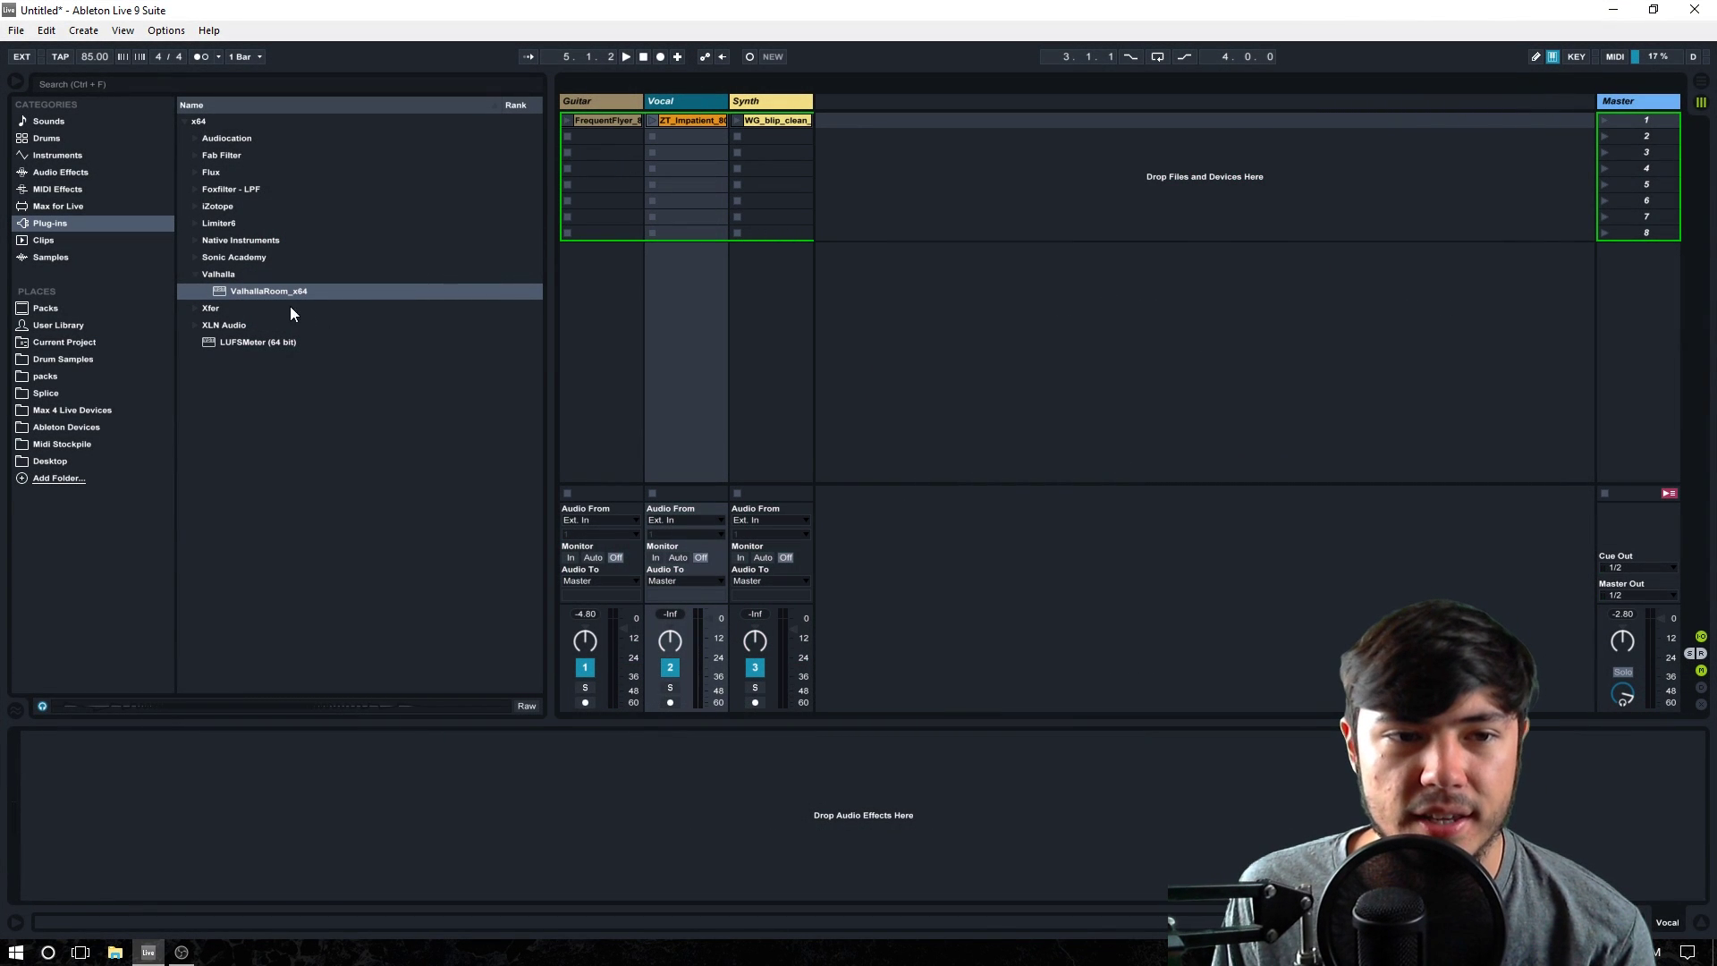
{"action": "double_click", "coordinate": [264, 286]}
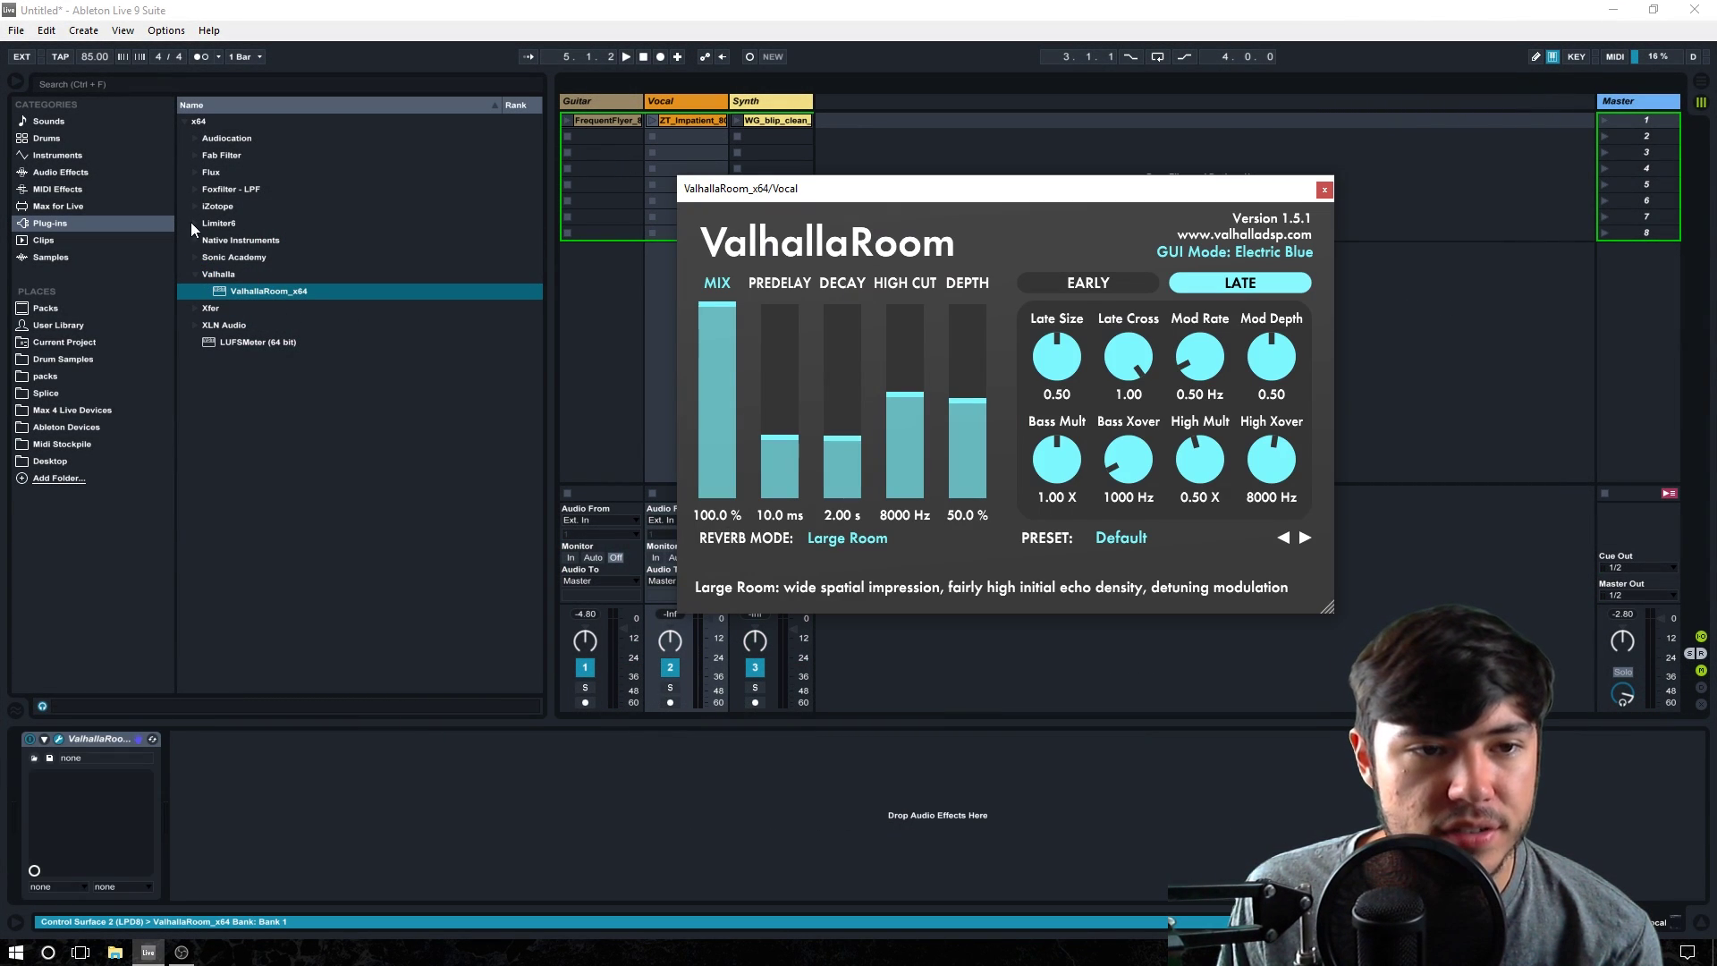
Load FabFilter Pro-R onto the Vocal track, close its window and move ValhallaRoom aside
{"action": "left_click", "coordinate": [194, 154]}
{"action": "double_click", "coordinate": [251, 177]}
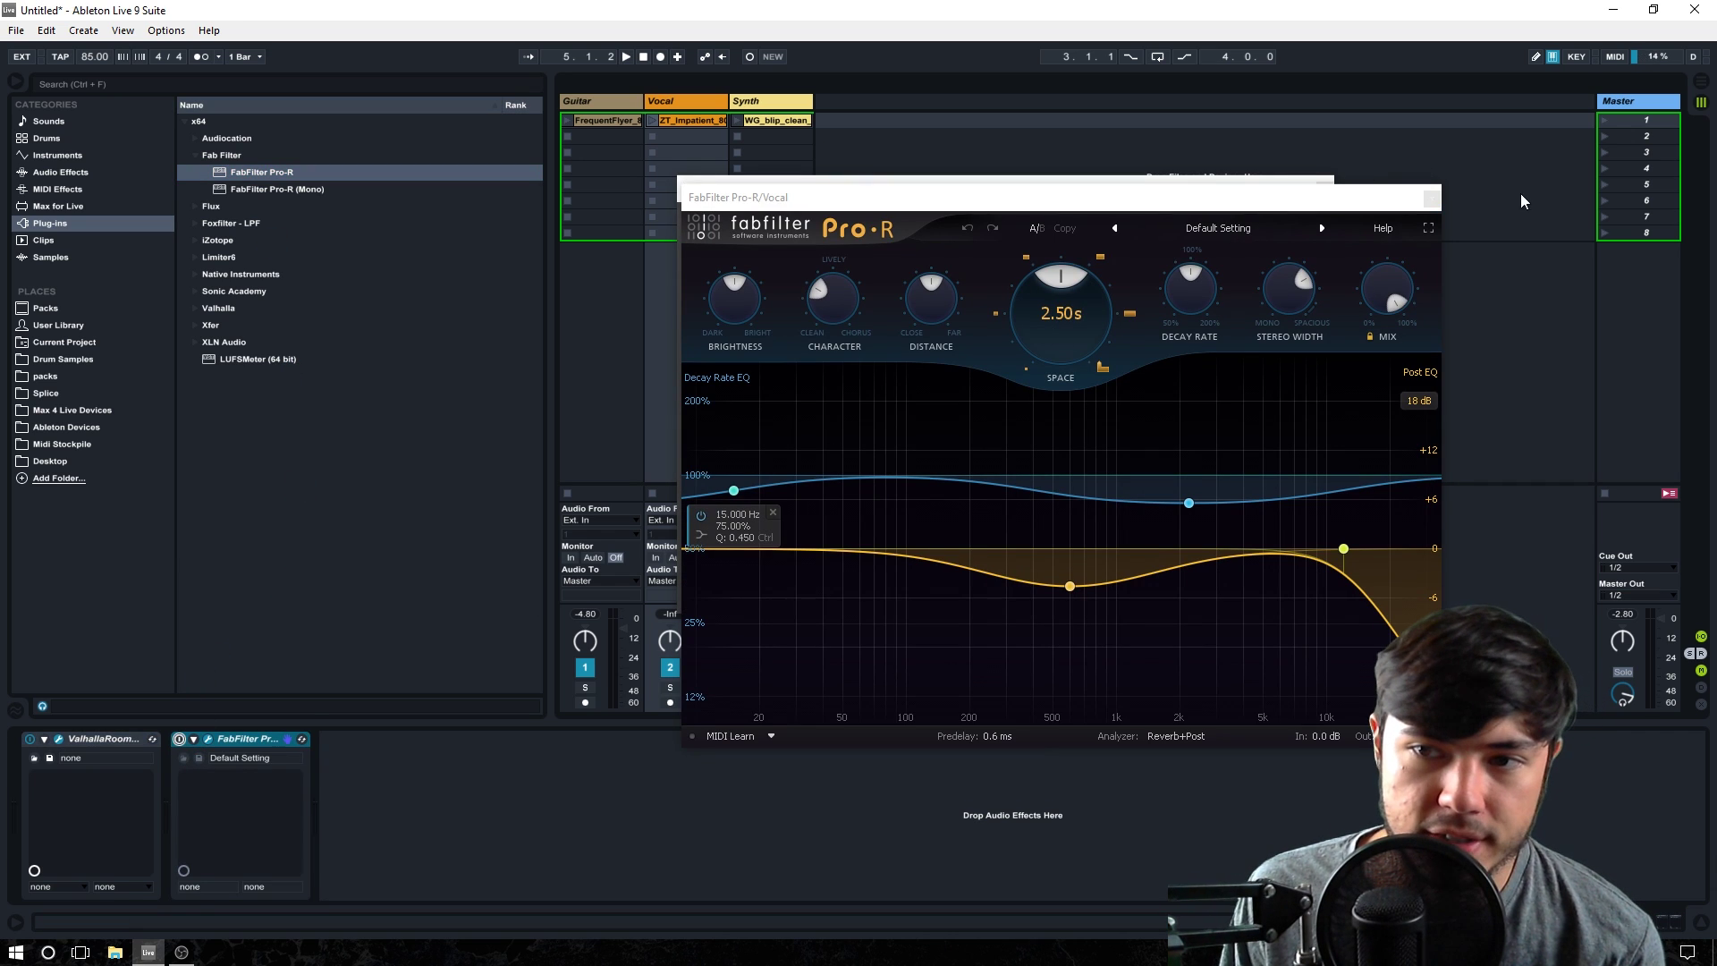
{"action": "left_click", "coordinate": [1432, 198]}
{"action": "left_click_drag", "start_coordinate": [1185, 201], "coordinate": [1354, 213]}
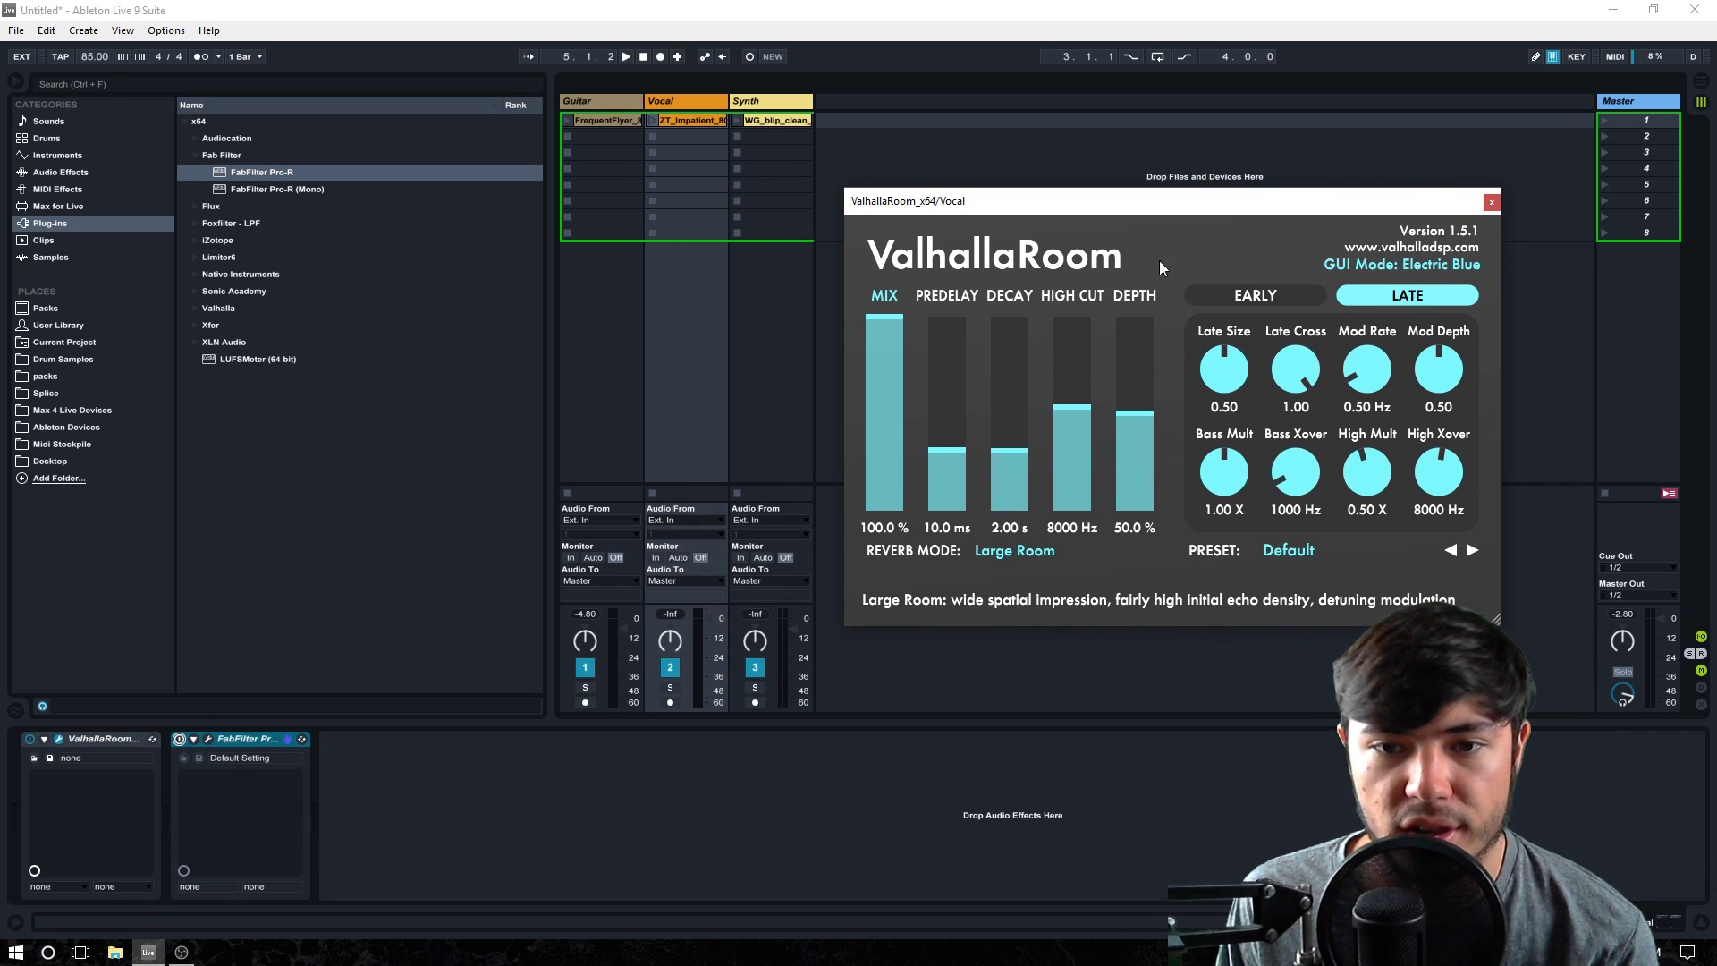
With the Vocal clip playing, set ValhallaRoom to 25.8% mix, 0.5 ms predelay, 5.82 s decay, 31.8% depth, then stop
{"action": "left_click", "coordinate": [653, 120]}
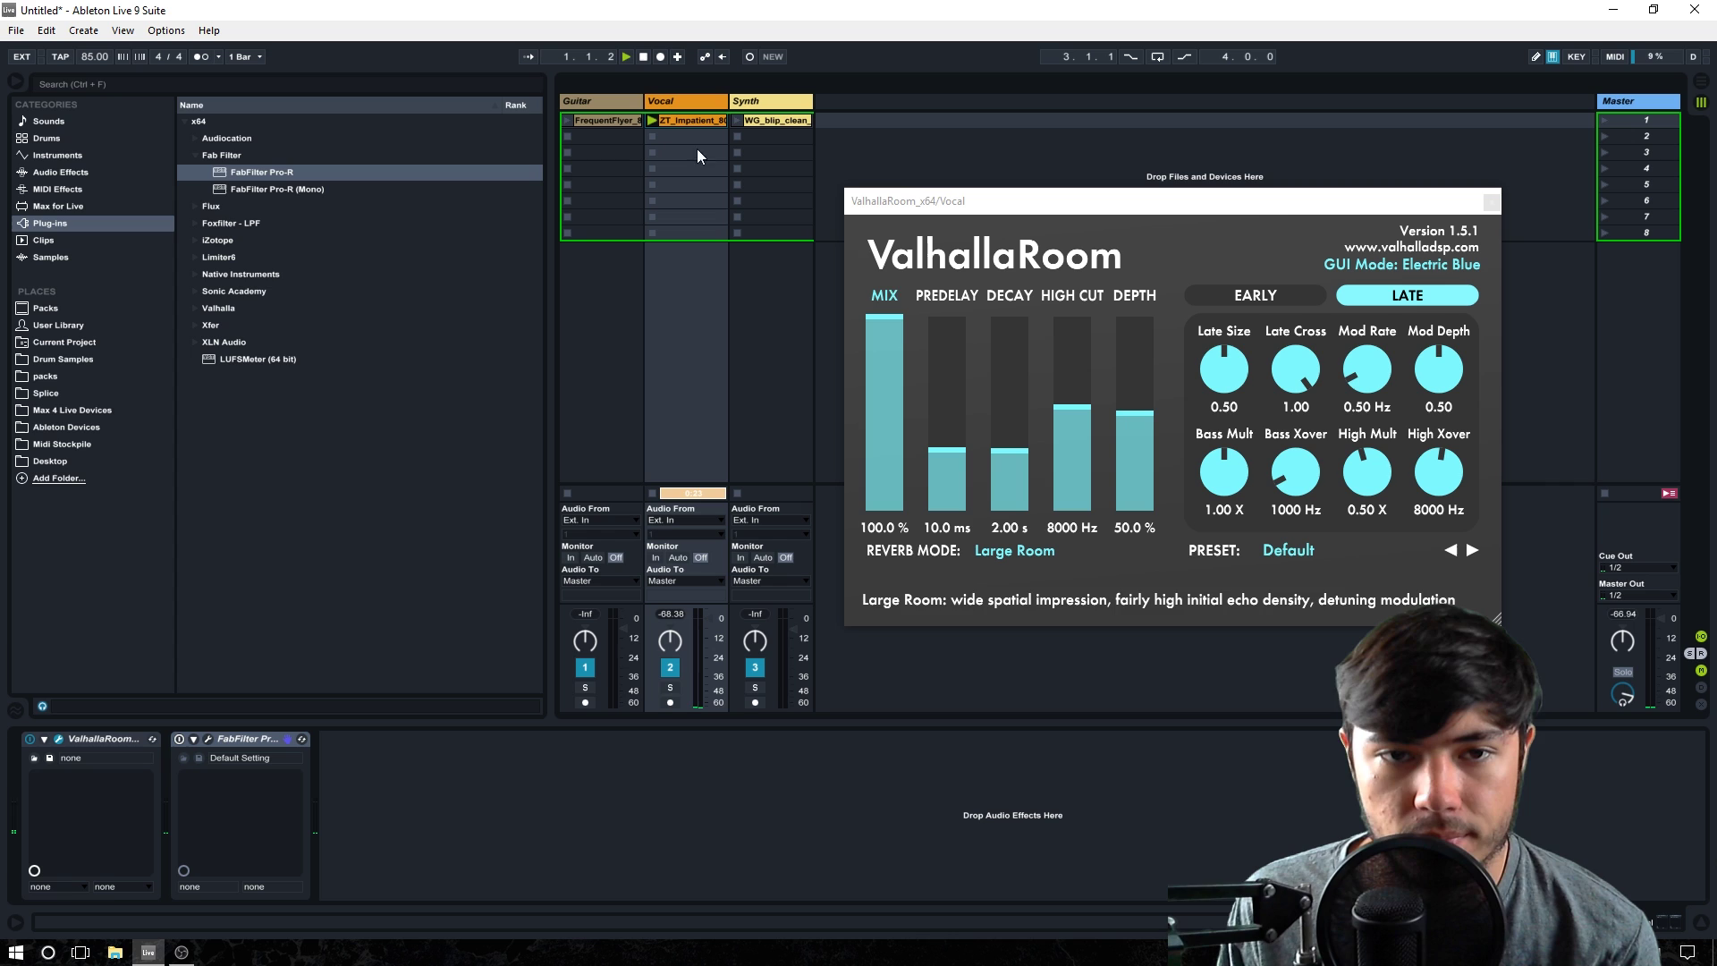
{"action": "left_click_drag", "start_coordinate": [888, 341], "coordinate": [1125, 436]}
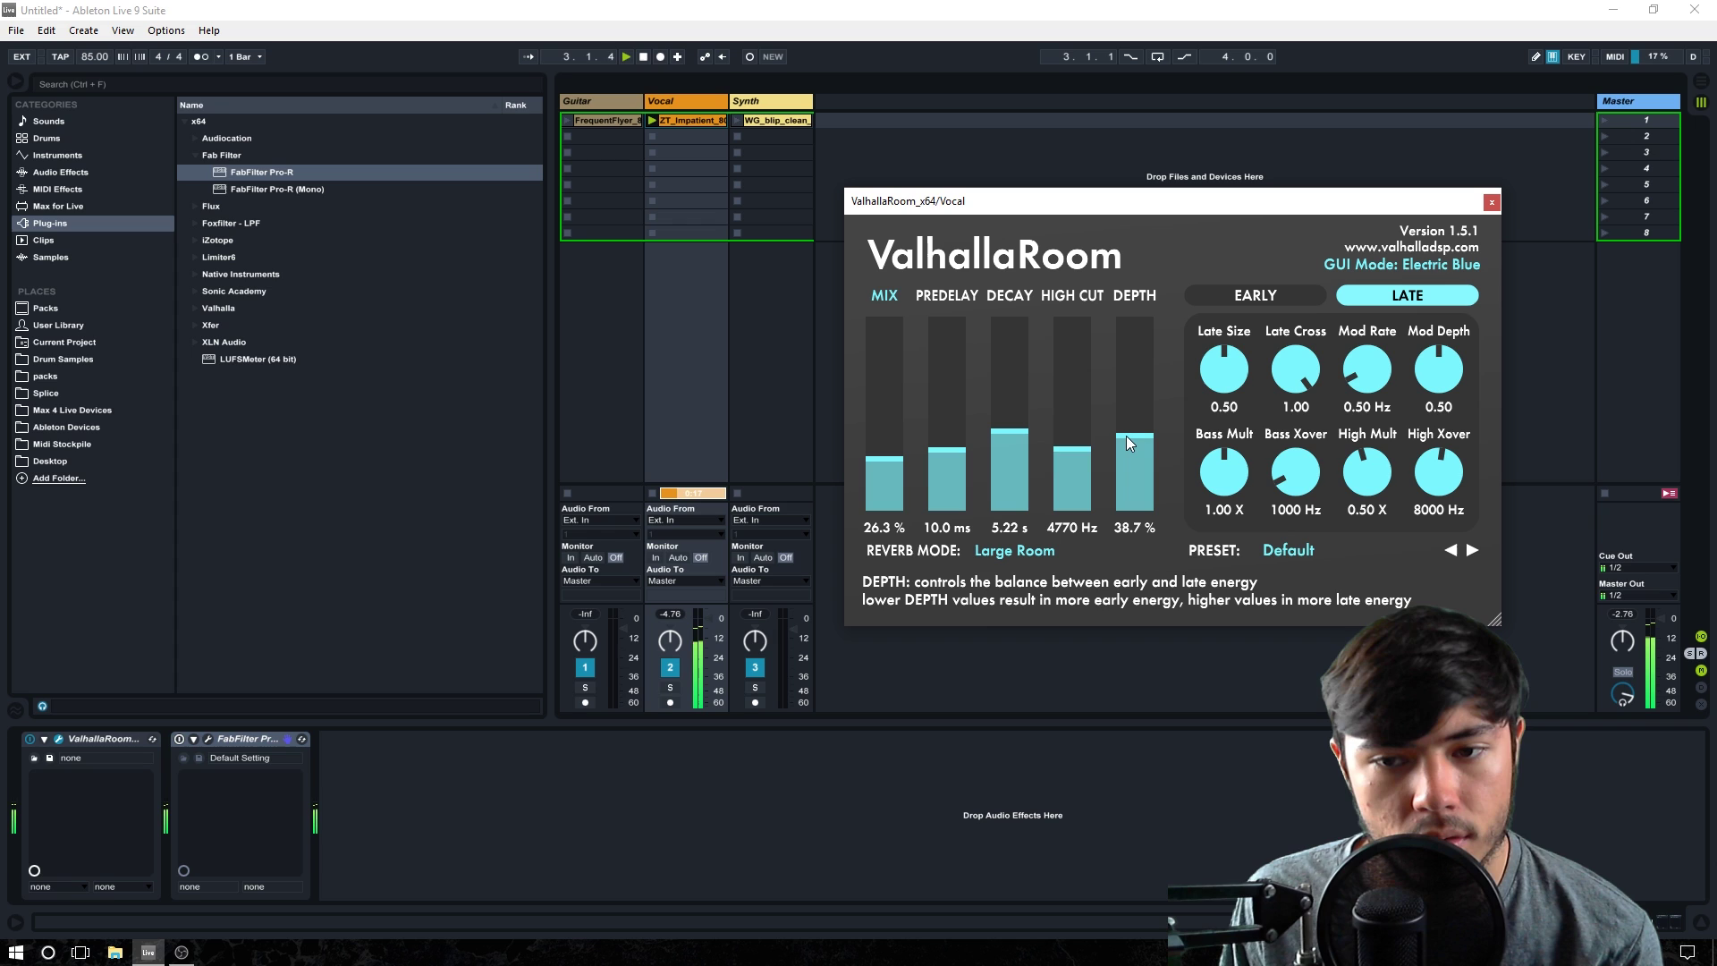
{"action": "left_click_drag", "start_coordinate": [955, 450], "coordinate": [960, 486]}
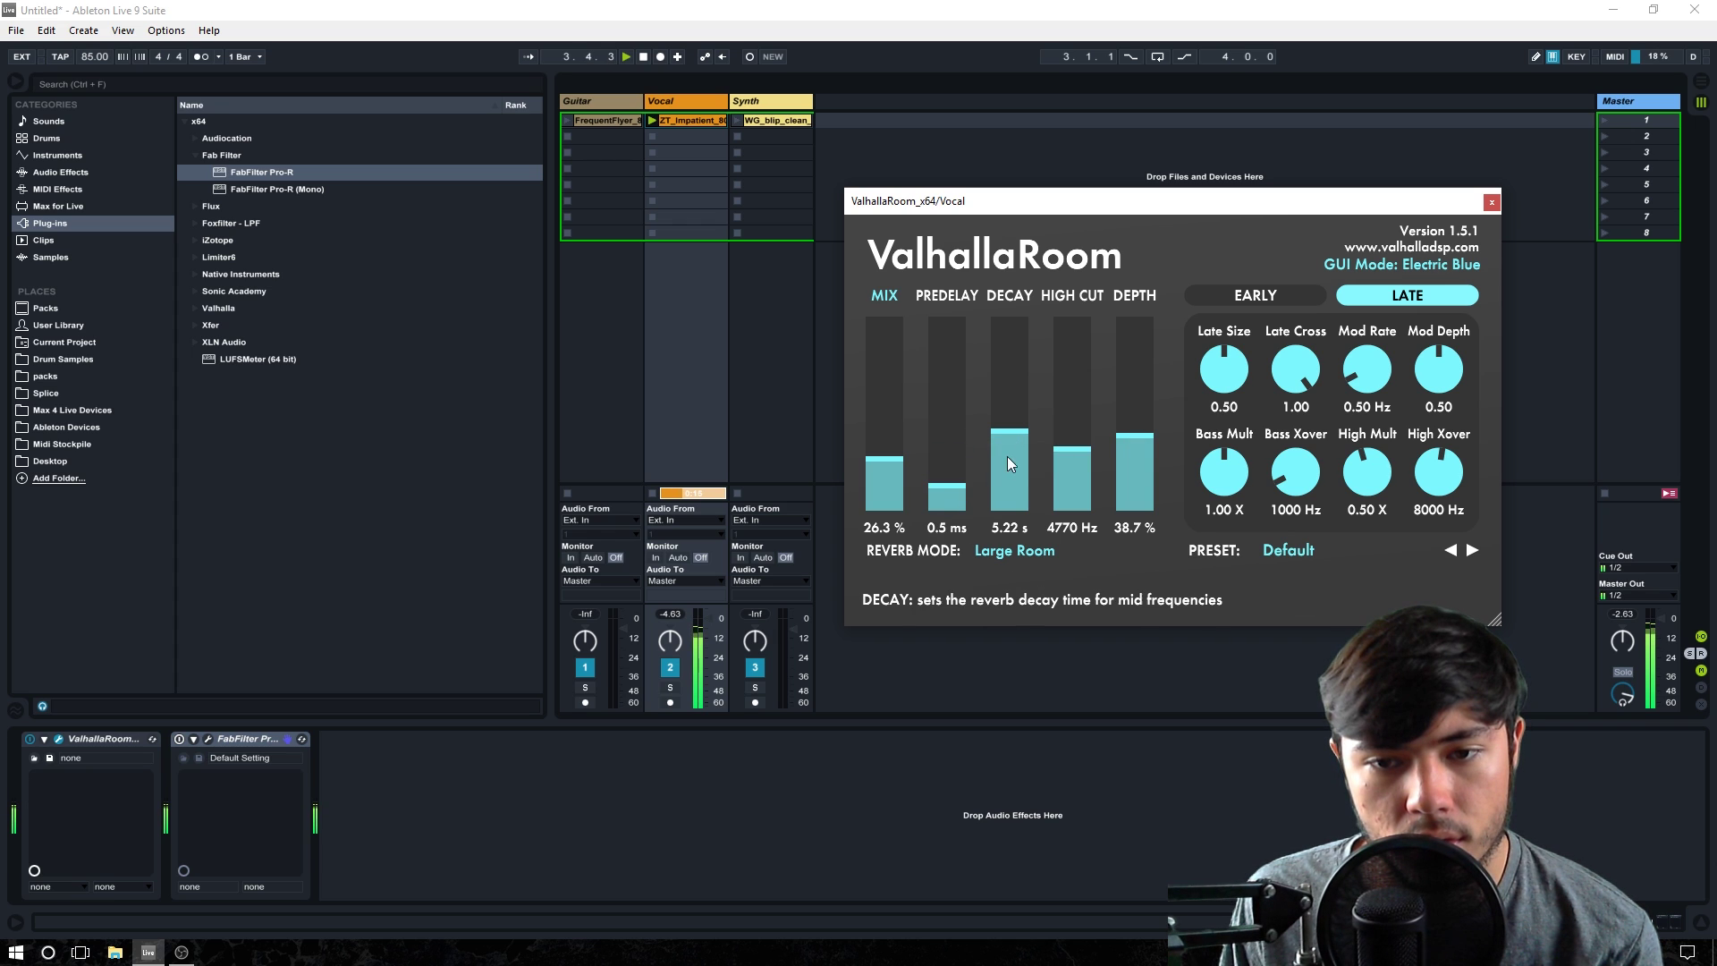
{"action": "left_click_drag", "start_coordinate": [1017, 424], "coordinate": [1010, 418]}
{"action": "left_click_drag", "start_coordinate": [898, 457], "coordinate": [894, 457]}
{"action": "left_click_drag", "start_coordinate": [1011, 425], "coordinate": [996, 427]}
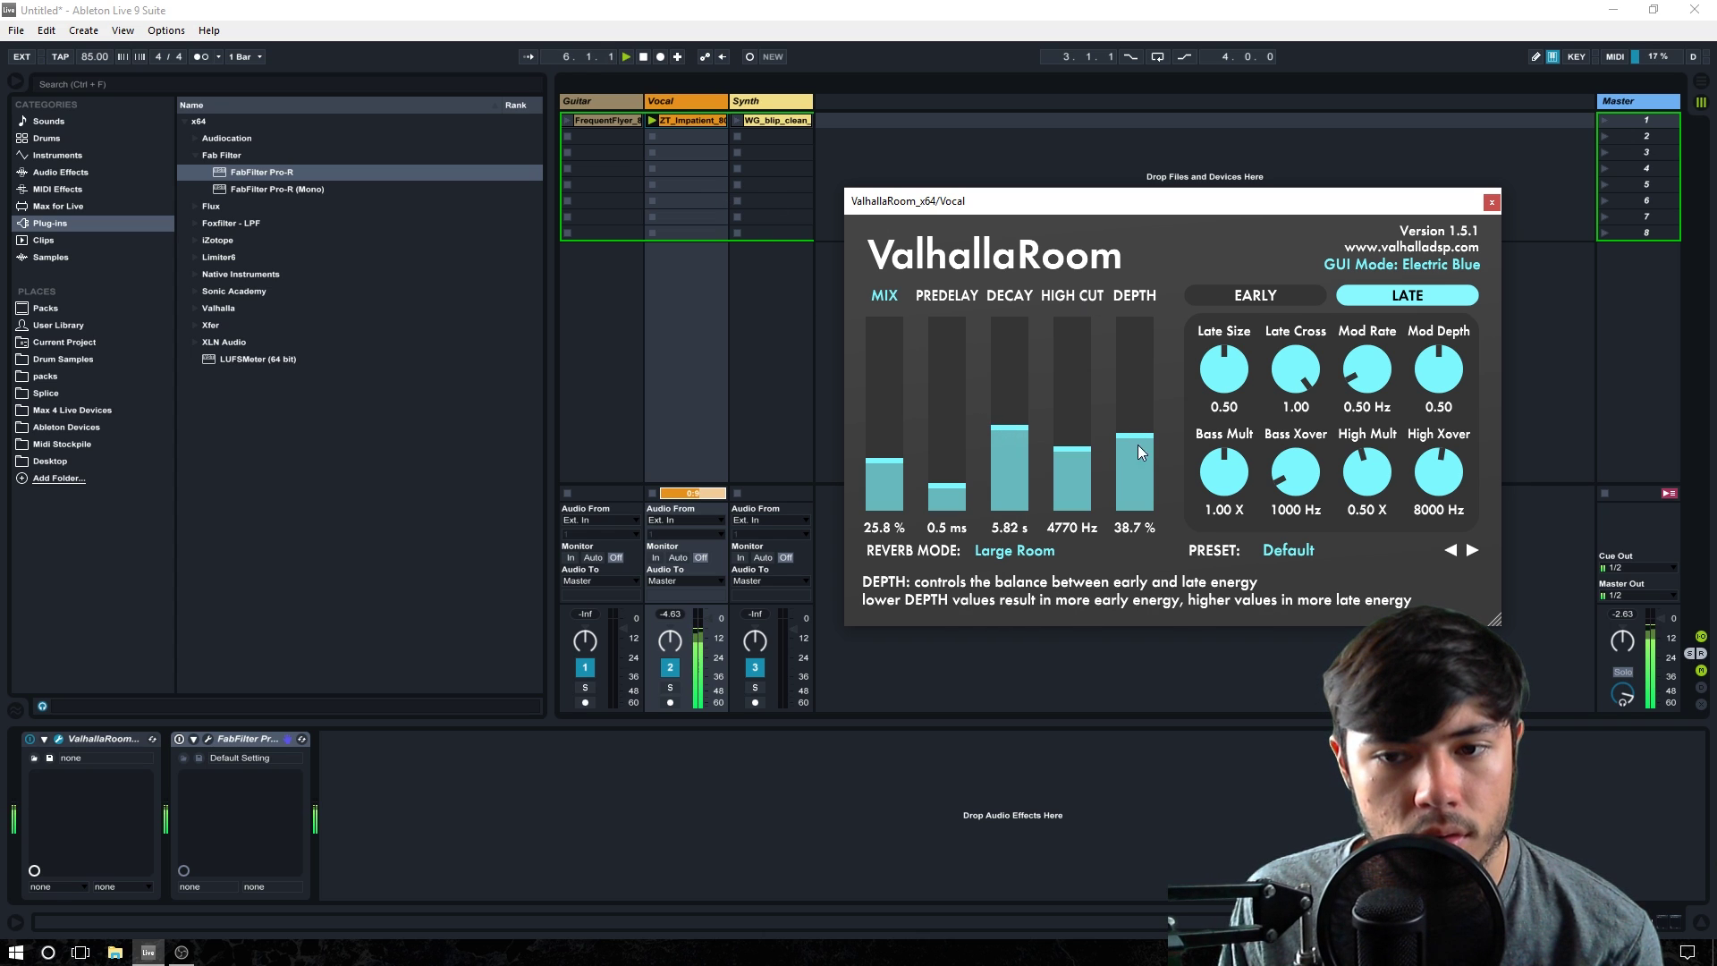
{"action": "left_click_drag", "start_coordinate": [1137, 444], "coordinate": [1068, 447]}
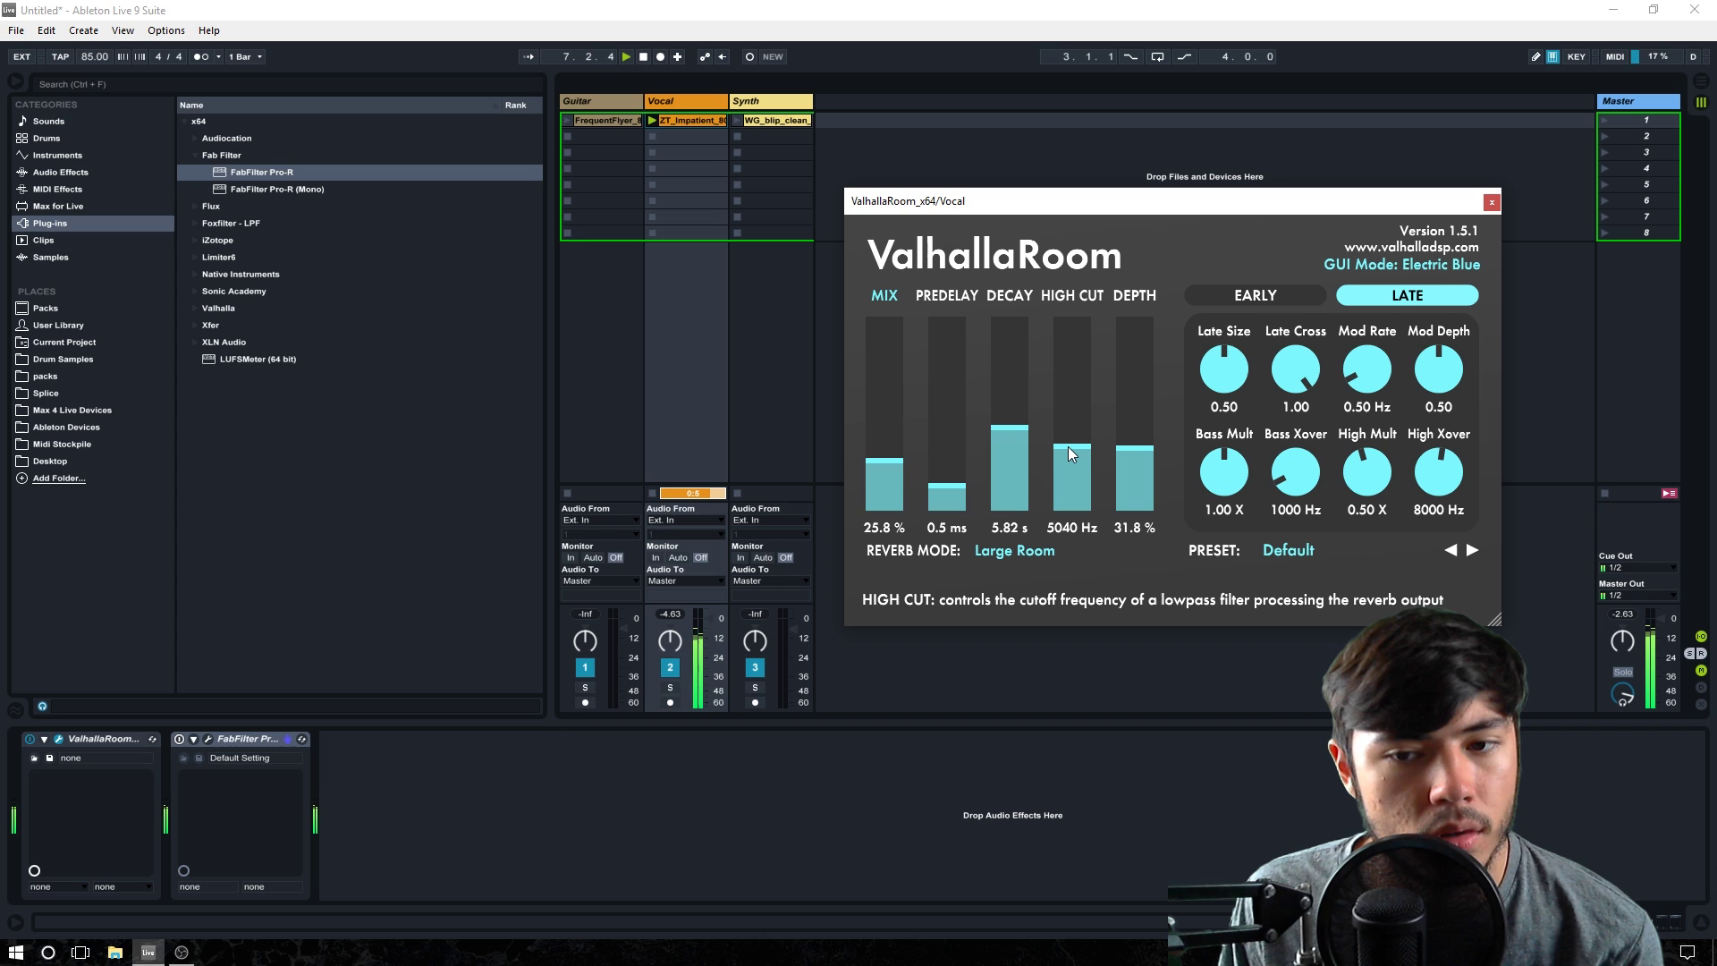
{"action": "left_click", "coordinate": [1491, 203]}
{"action": "left_click", "coordinate": [643, 57]}
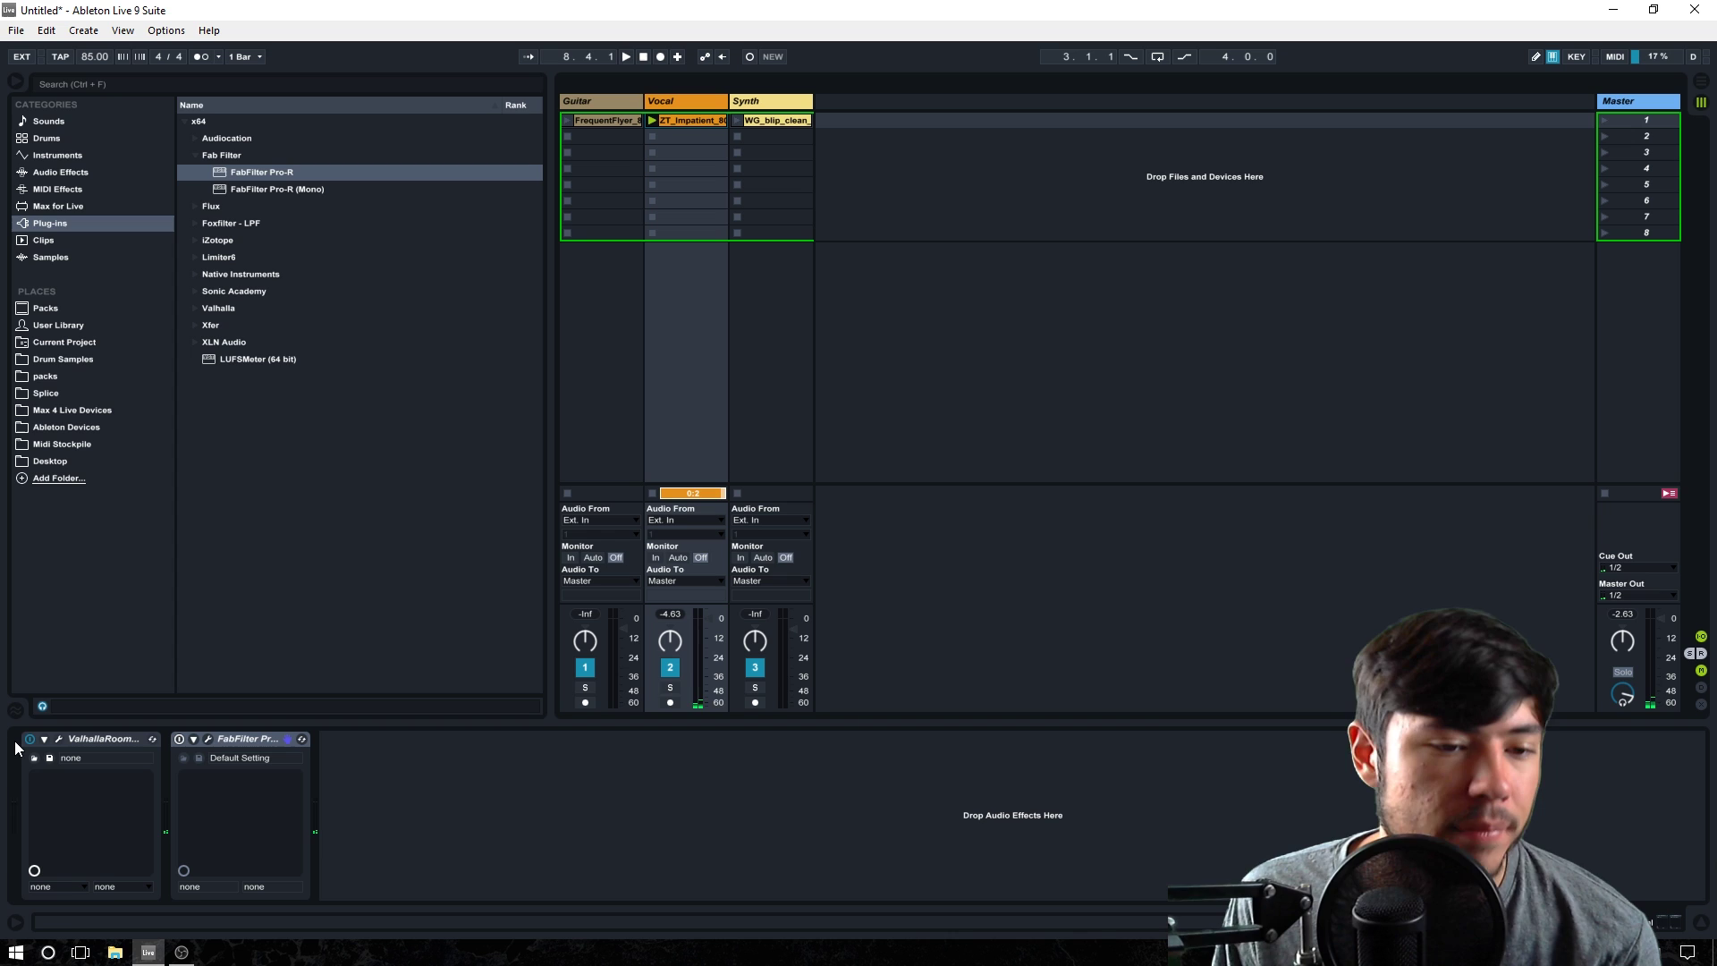
Re-enable the Vocal's Pro-R, open it during playback, lower Mix and set Space to 3.30 s
{"action": "left_click", "coordinate": [180, 739]}
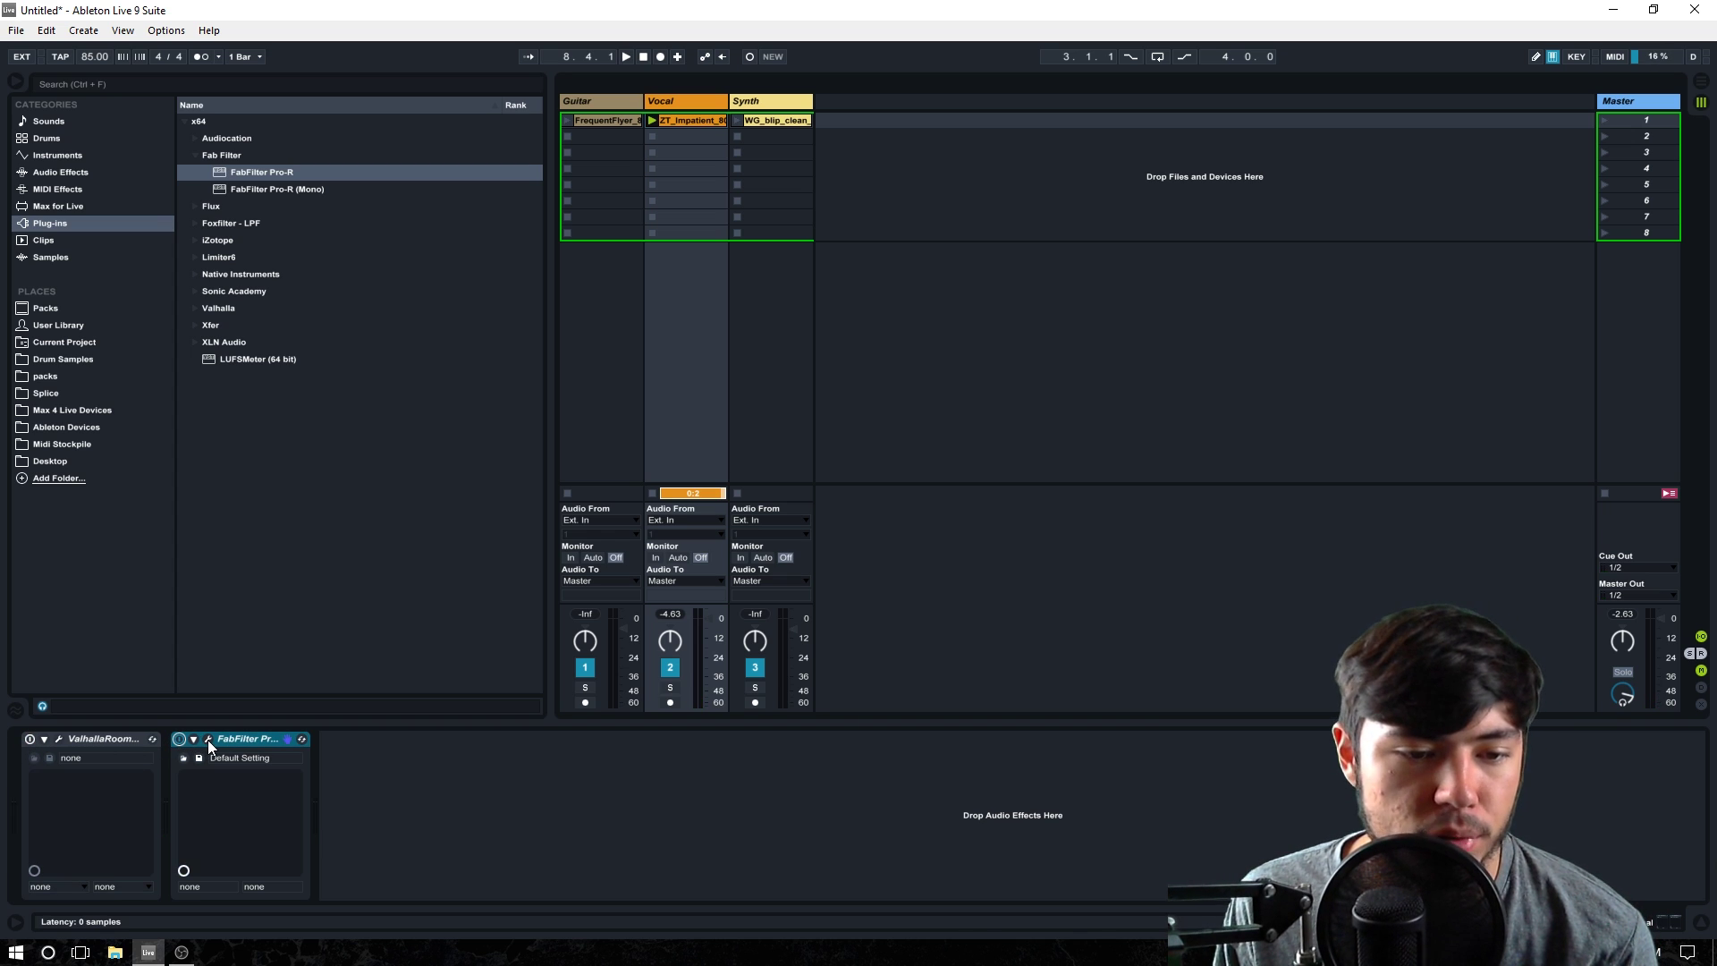
{"action": "left_click", "coordinate": [207, 739]}
{"action": "left_click", "coordinate": [626, 58]}
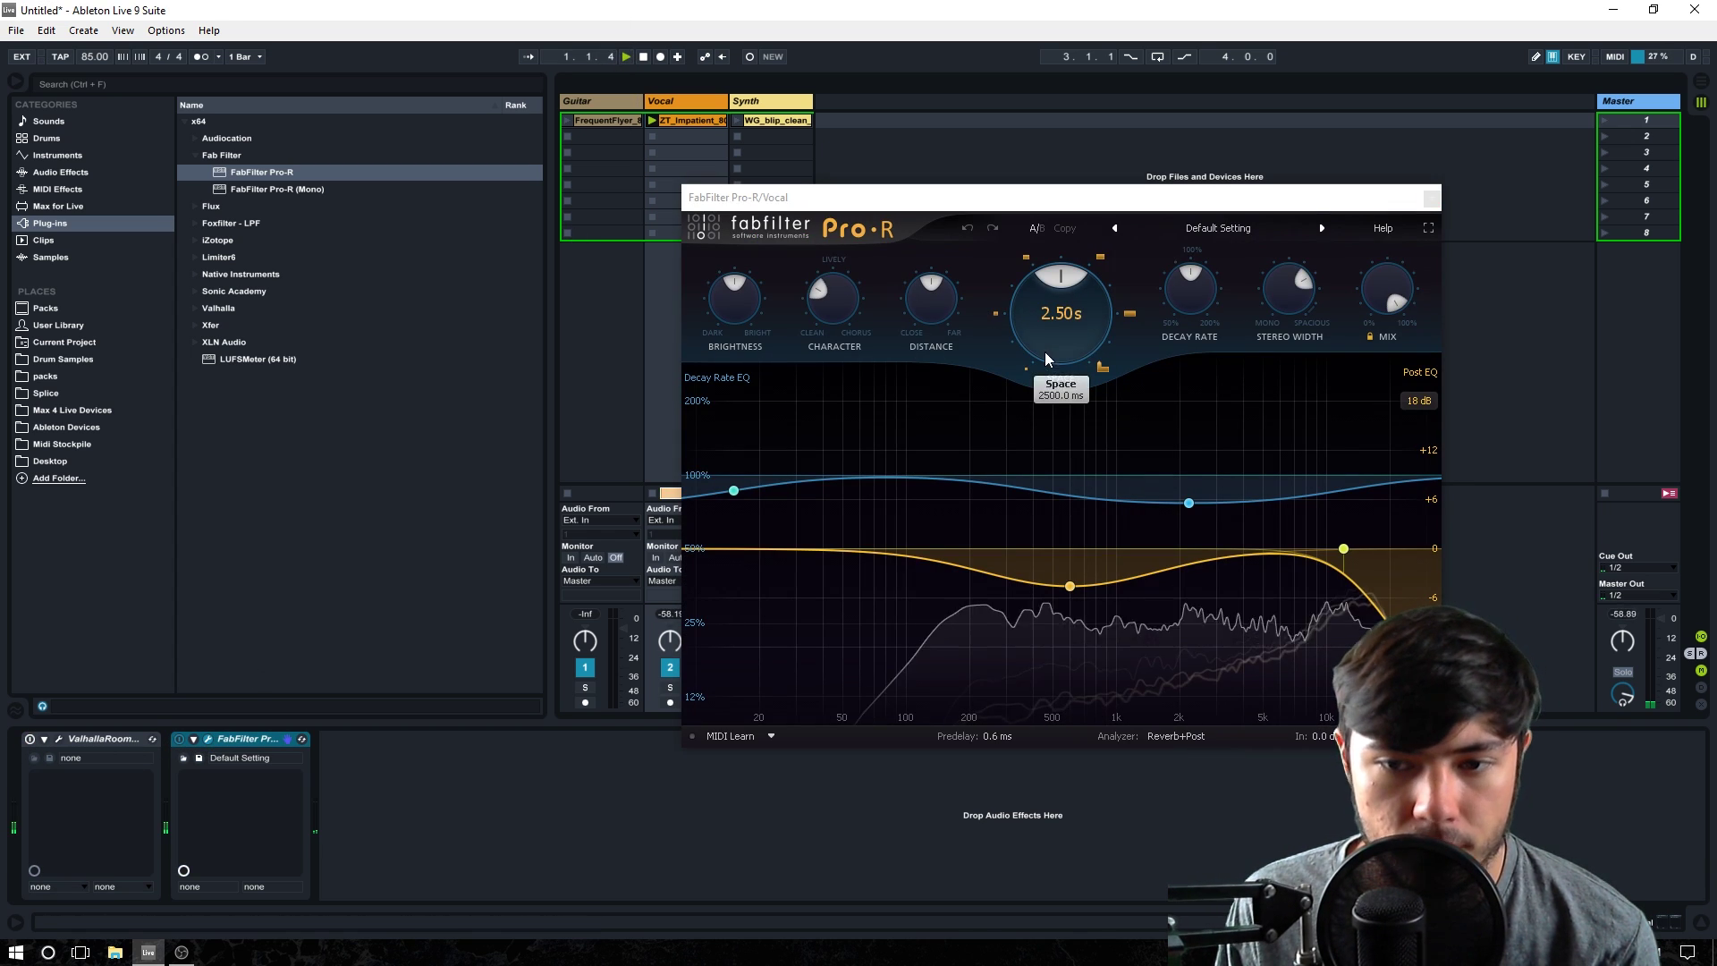
{"action": "left_click_drag", "start_coordinate": [1364, 310], "coordinate": [1359, 385]}
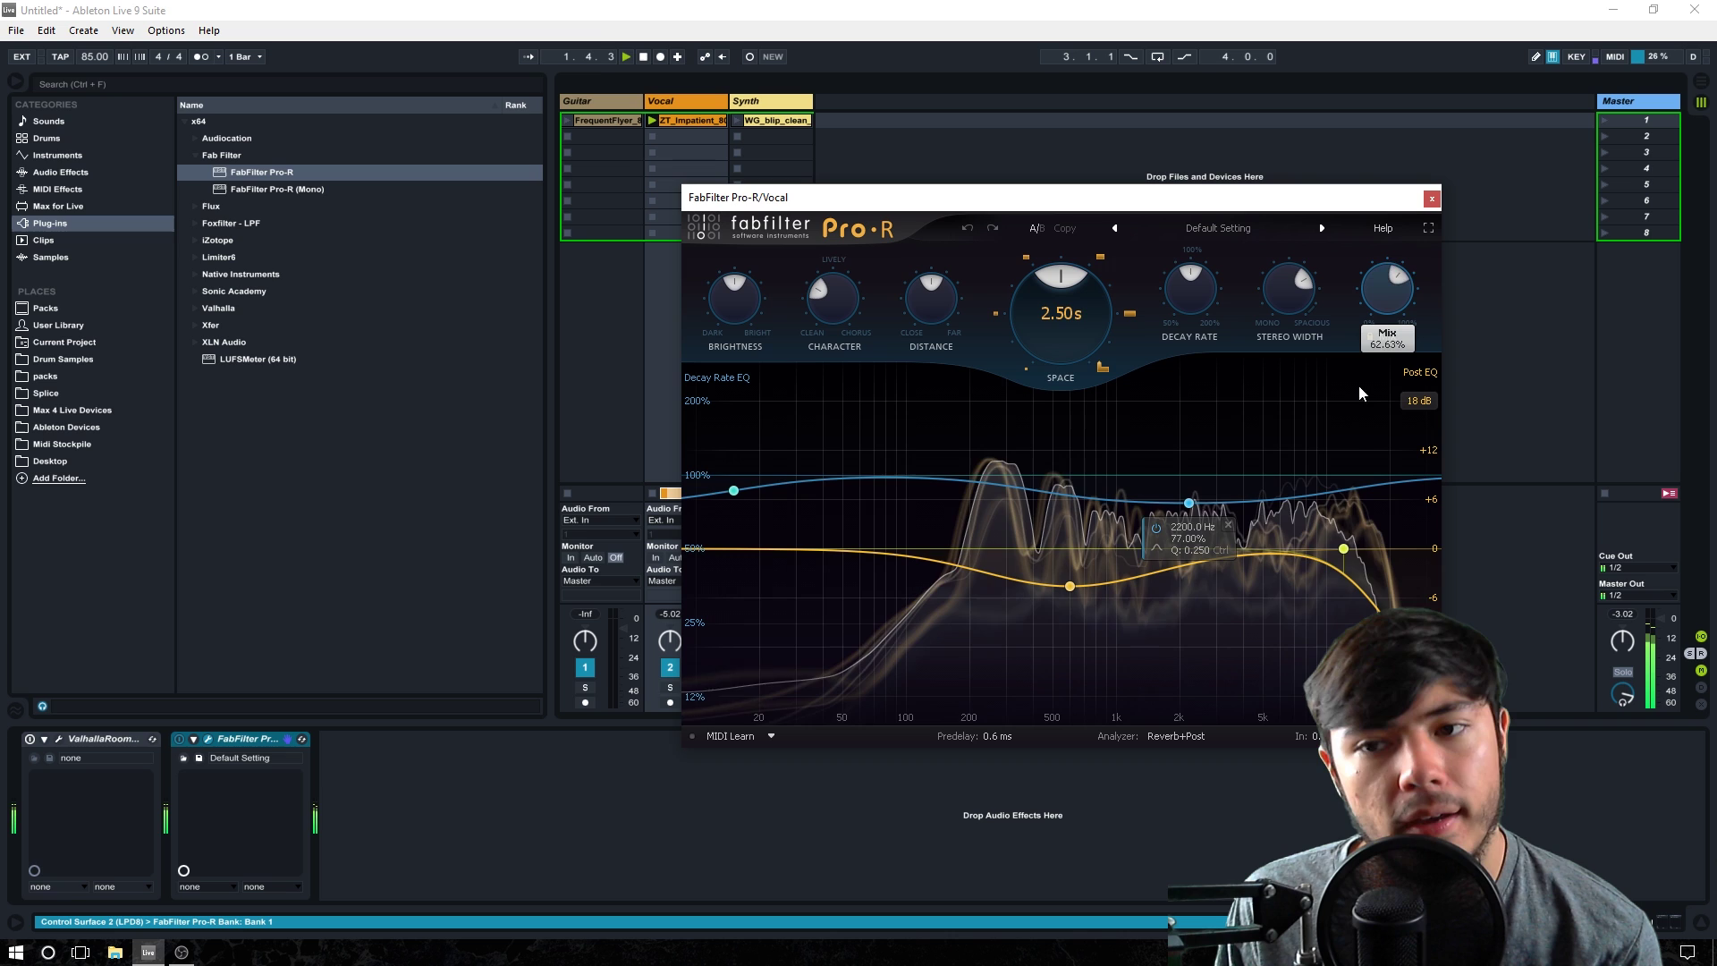
{"action": "left_click_drag", "start_coordinate": [1084, 357], "coordinate": [1152, 287]}
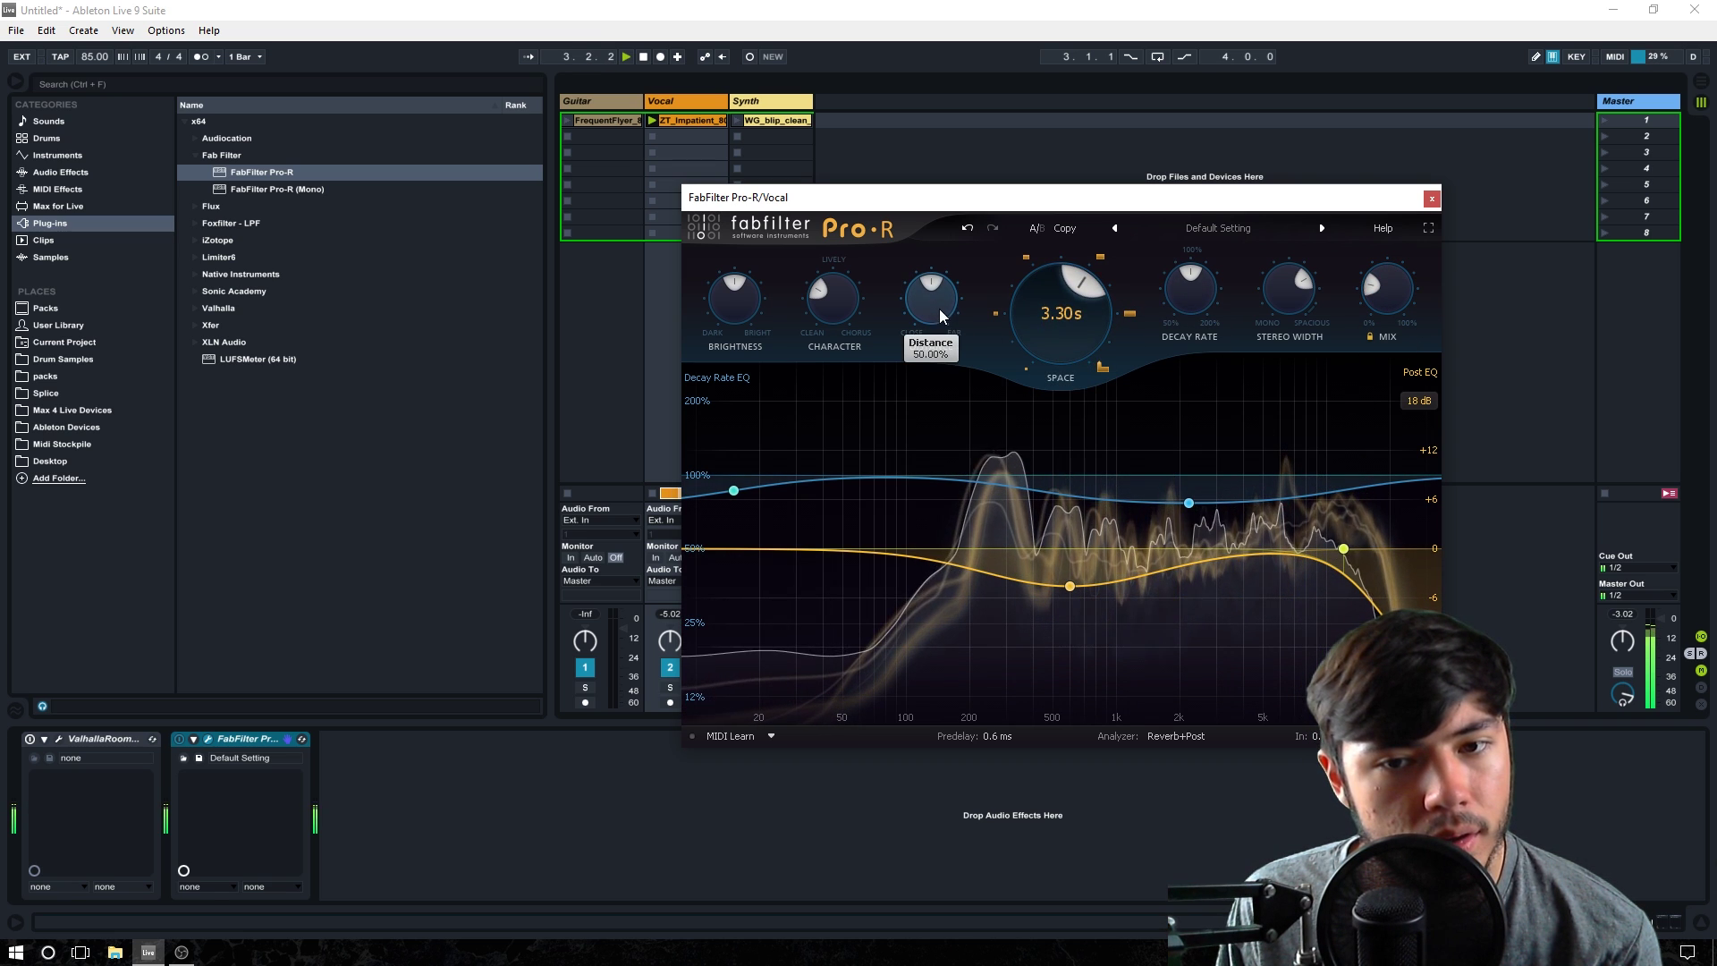
Nudge Distance and Character, flatten the decay-rate and post-EQ curves, then stop and close Pro-R
{"action": "left_click_drag", "start_coordinate": [939, 308], "coordinate": [971, 295]}
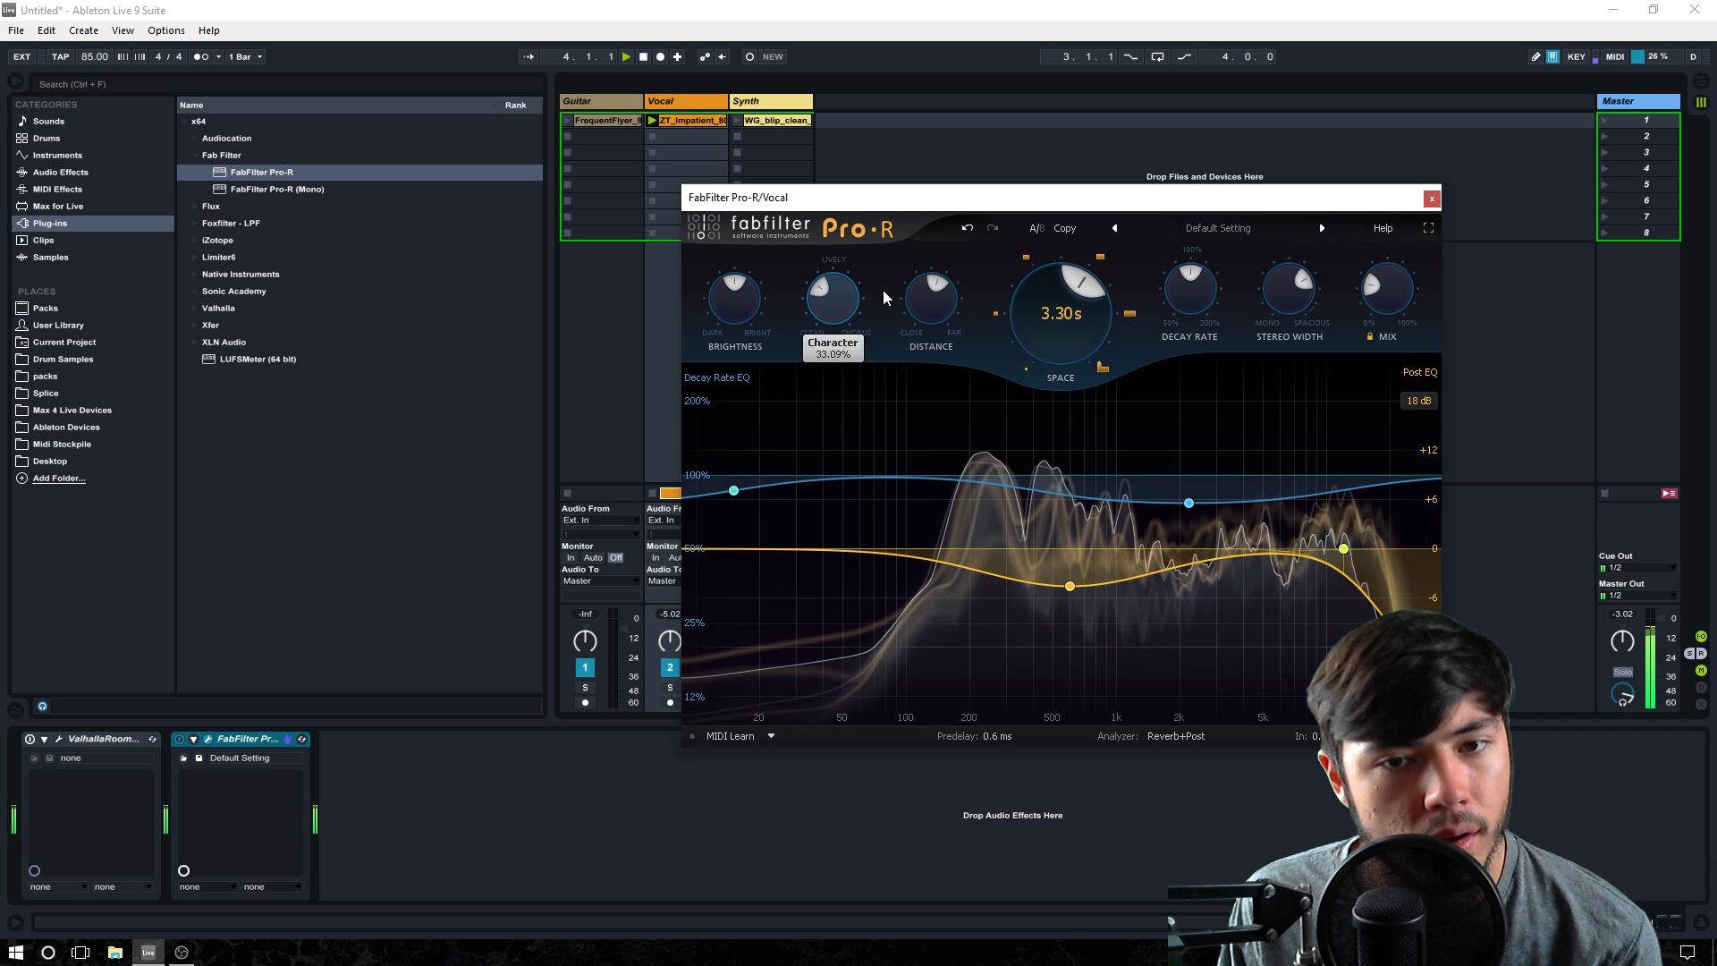
{"action": "left_click_drag", "start_coordinate": [738, 306], "coordinate": [745, 293]}
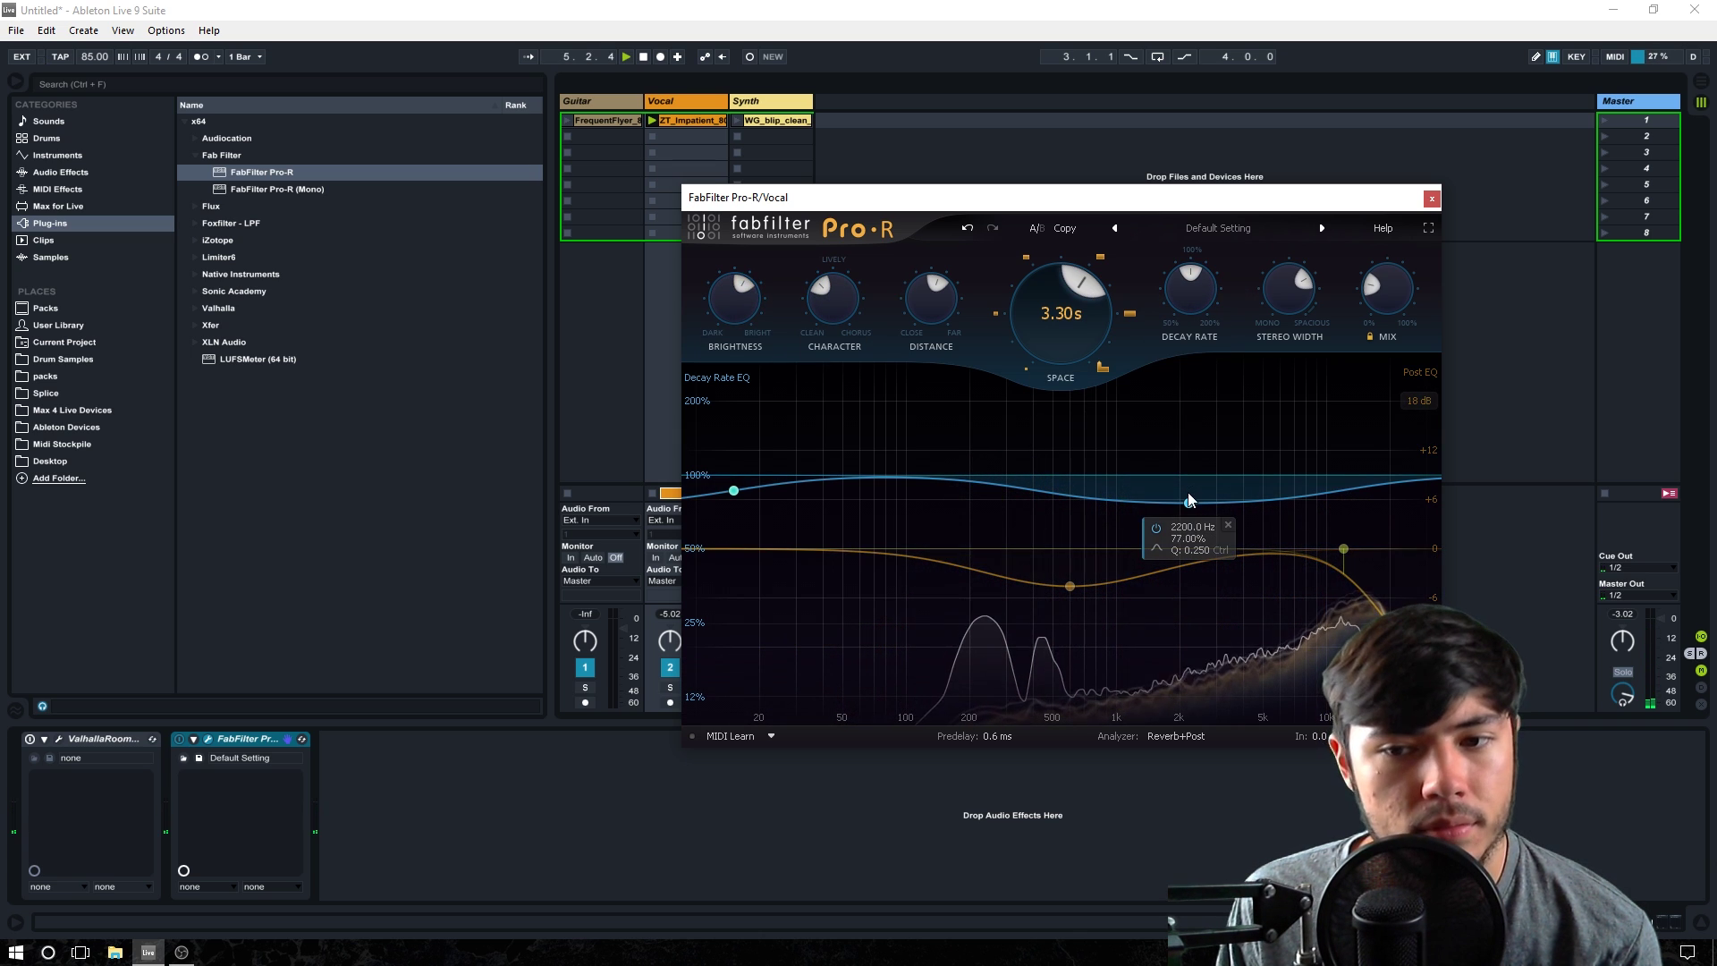
{"action": "left_click_drag", "start_coordinate": [1188, 502], "coordinate": [1250, 511]}
{"action": "left_click", "coordinate": [1071, 588]}
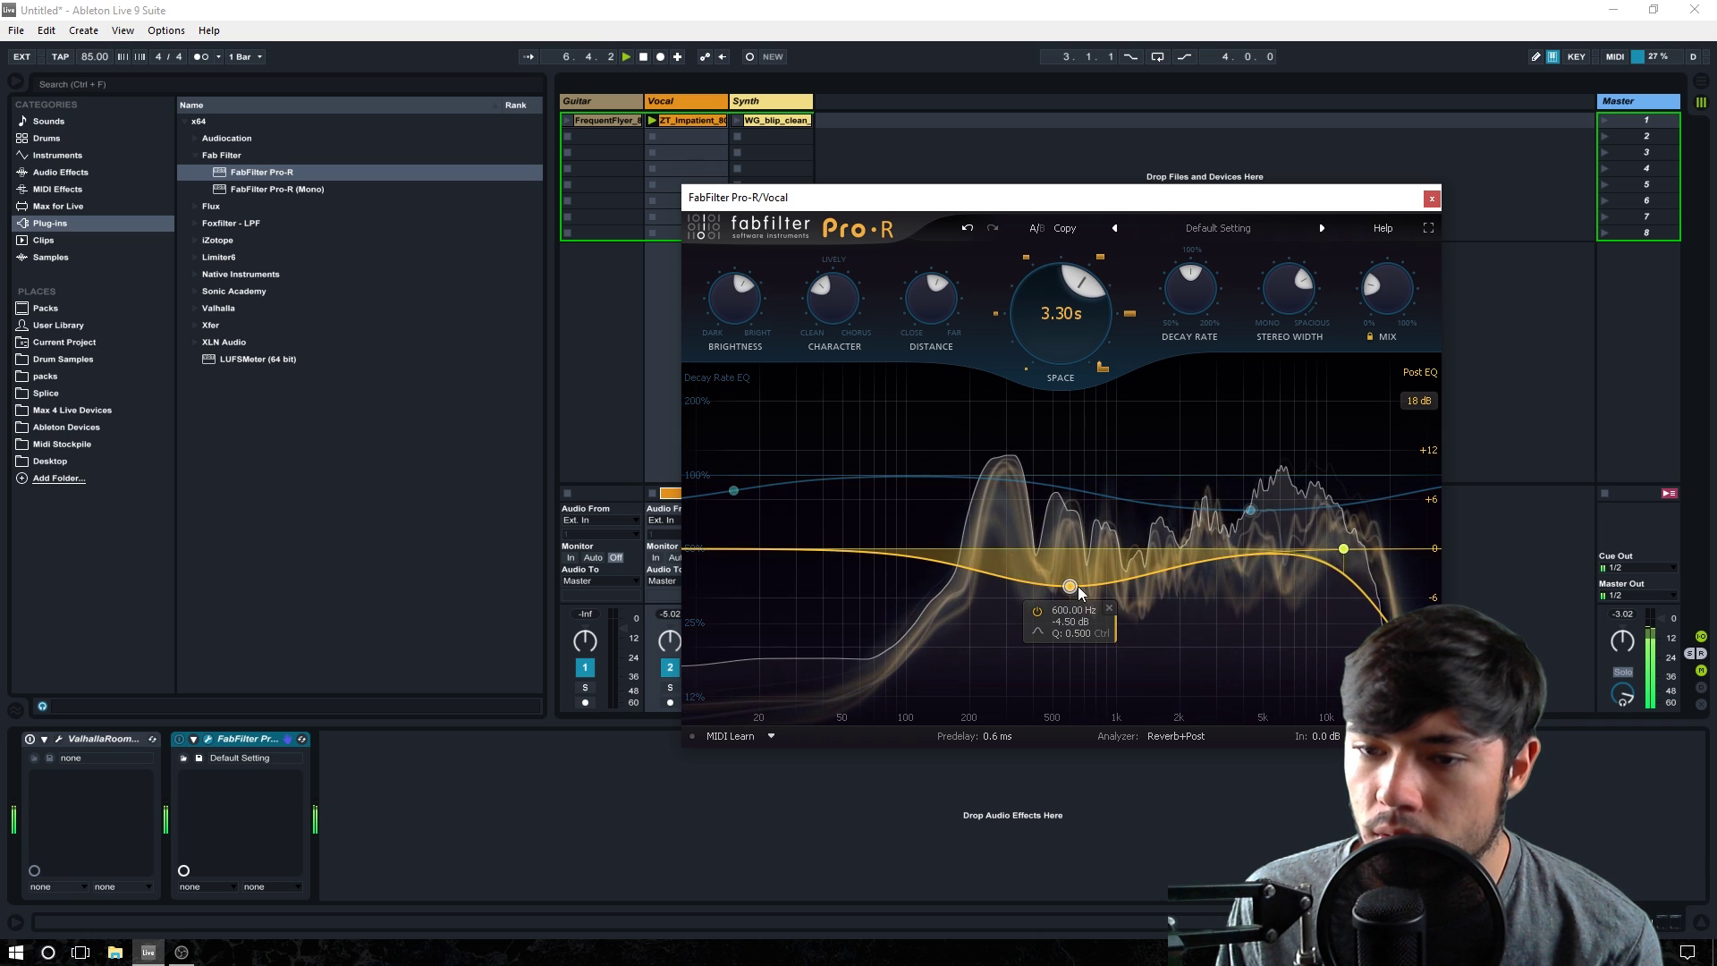
{"action": "left_click_drag", "start_coordinate": [1070, 588], "coordinate": [1029, 565]}
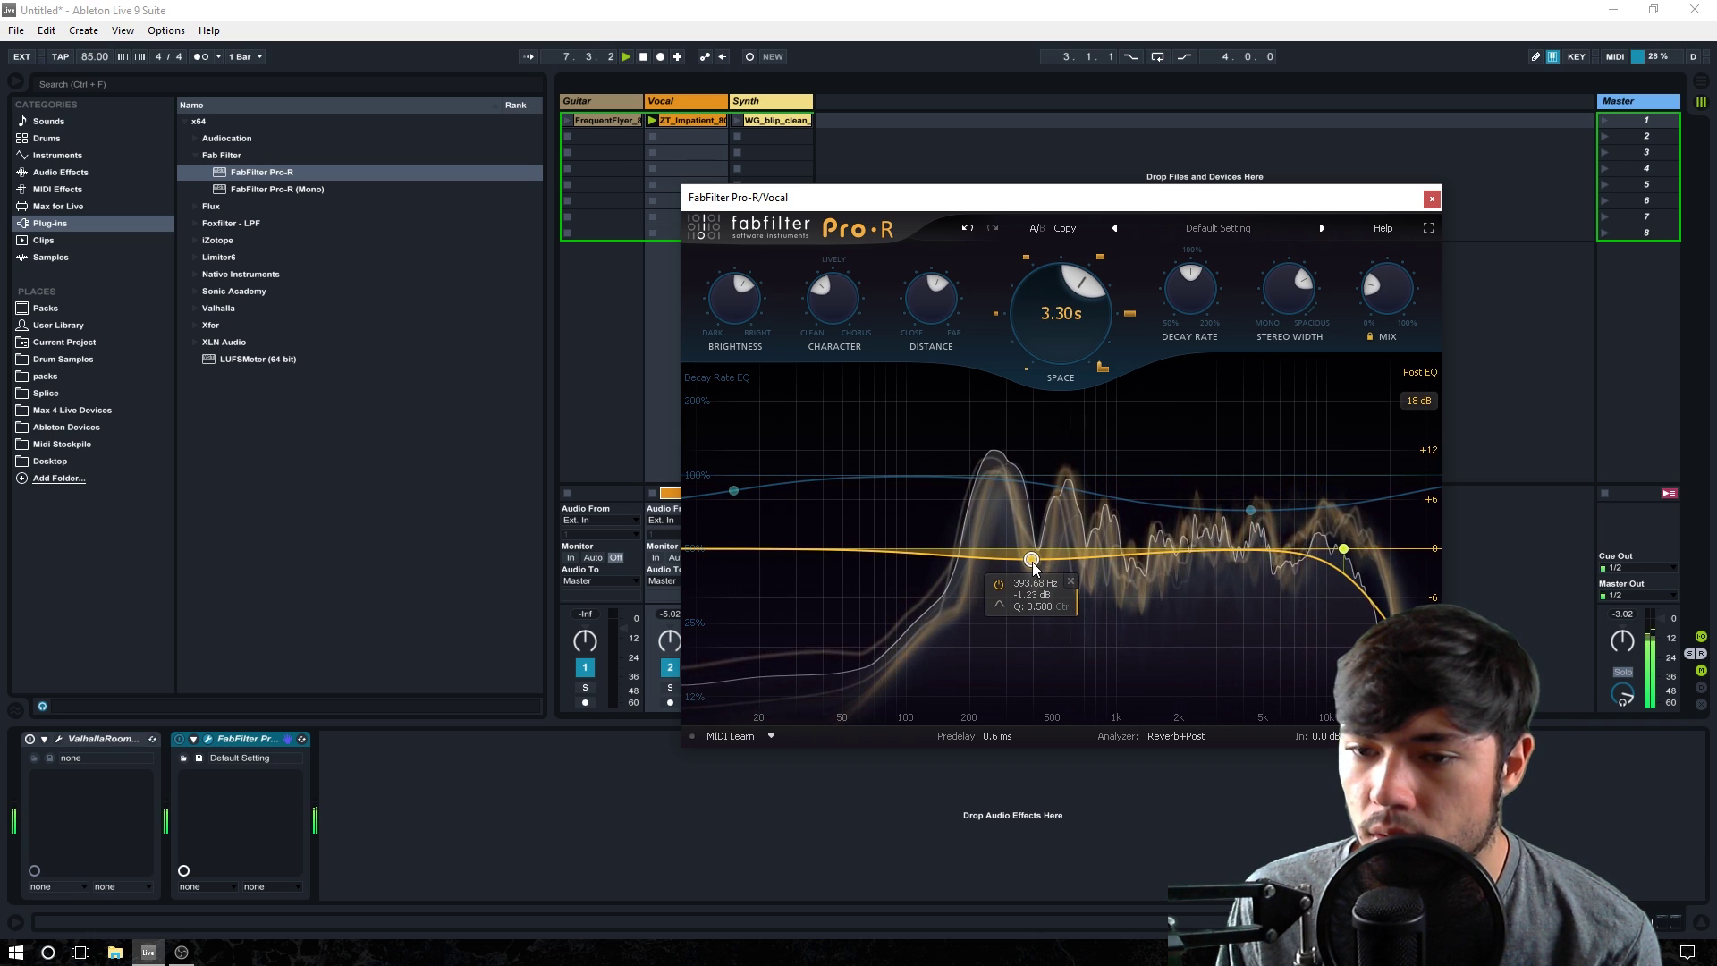
{"action": "left_click_drag", "start_coordinate": [1337, 554], "coordinate": [1320, 562]}
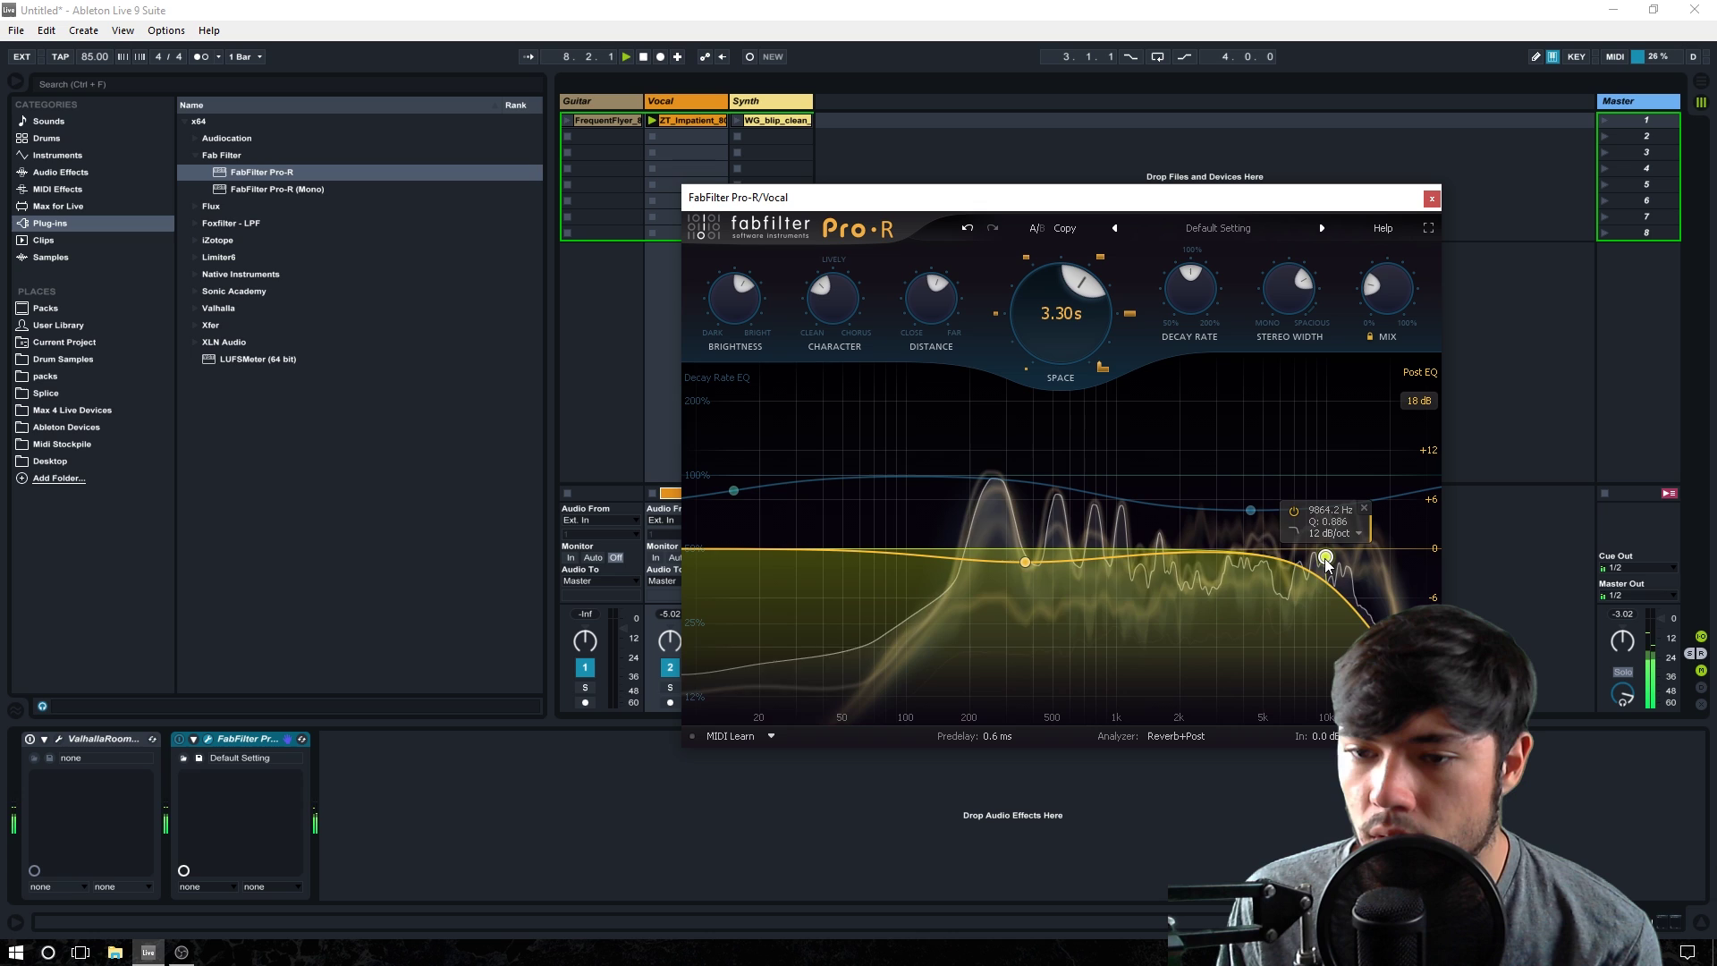
{"action": "left_click", "coordinate": [642, 56]}
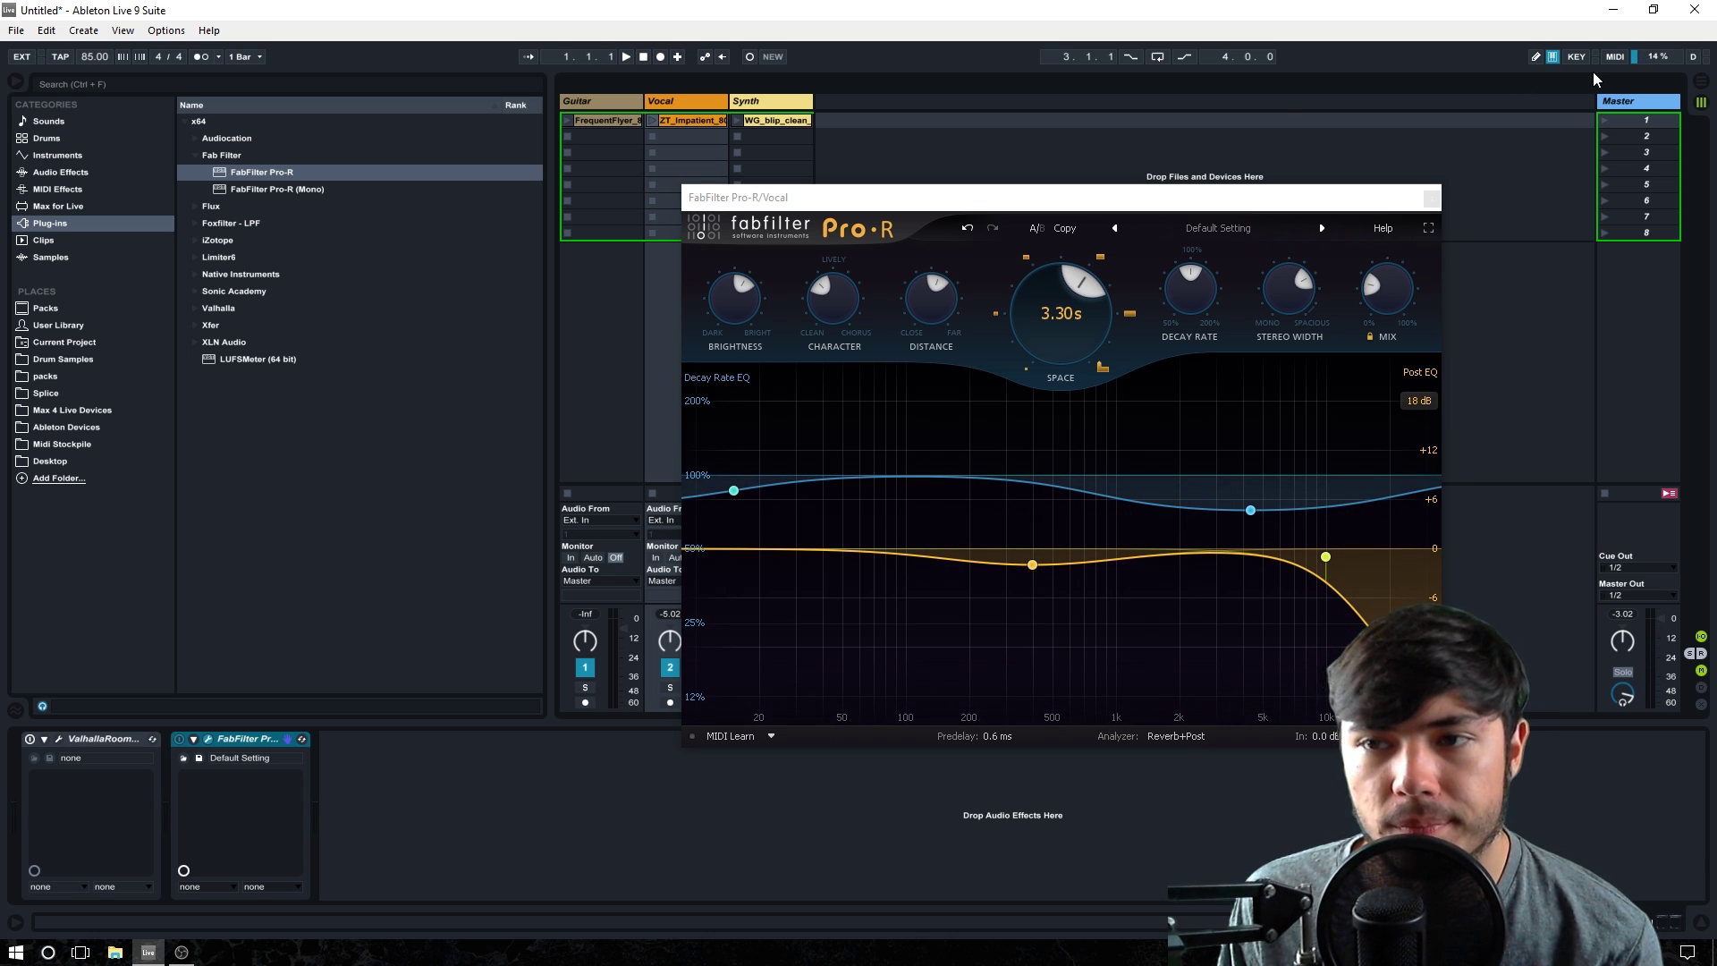
{"action": "left_click", "coordinate": [810, 179]}
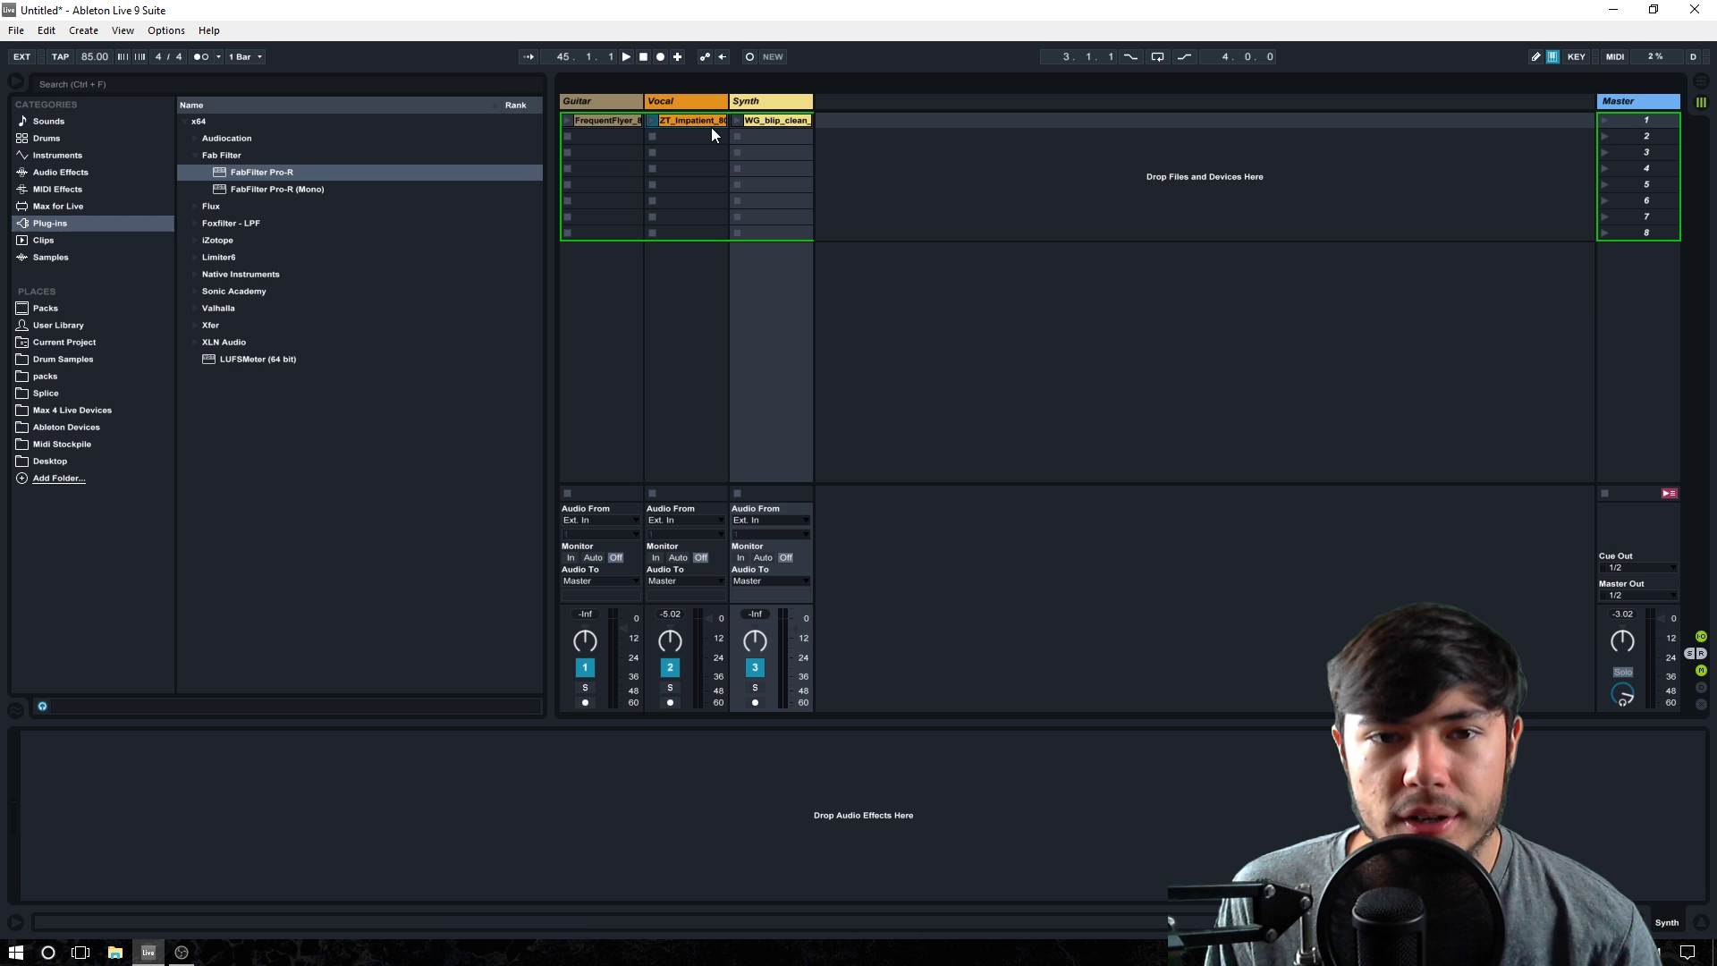
{"action": "left_click", "coordinate": [683, 126]}
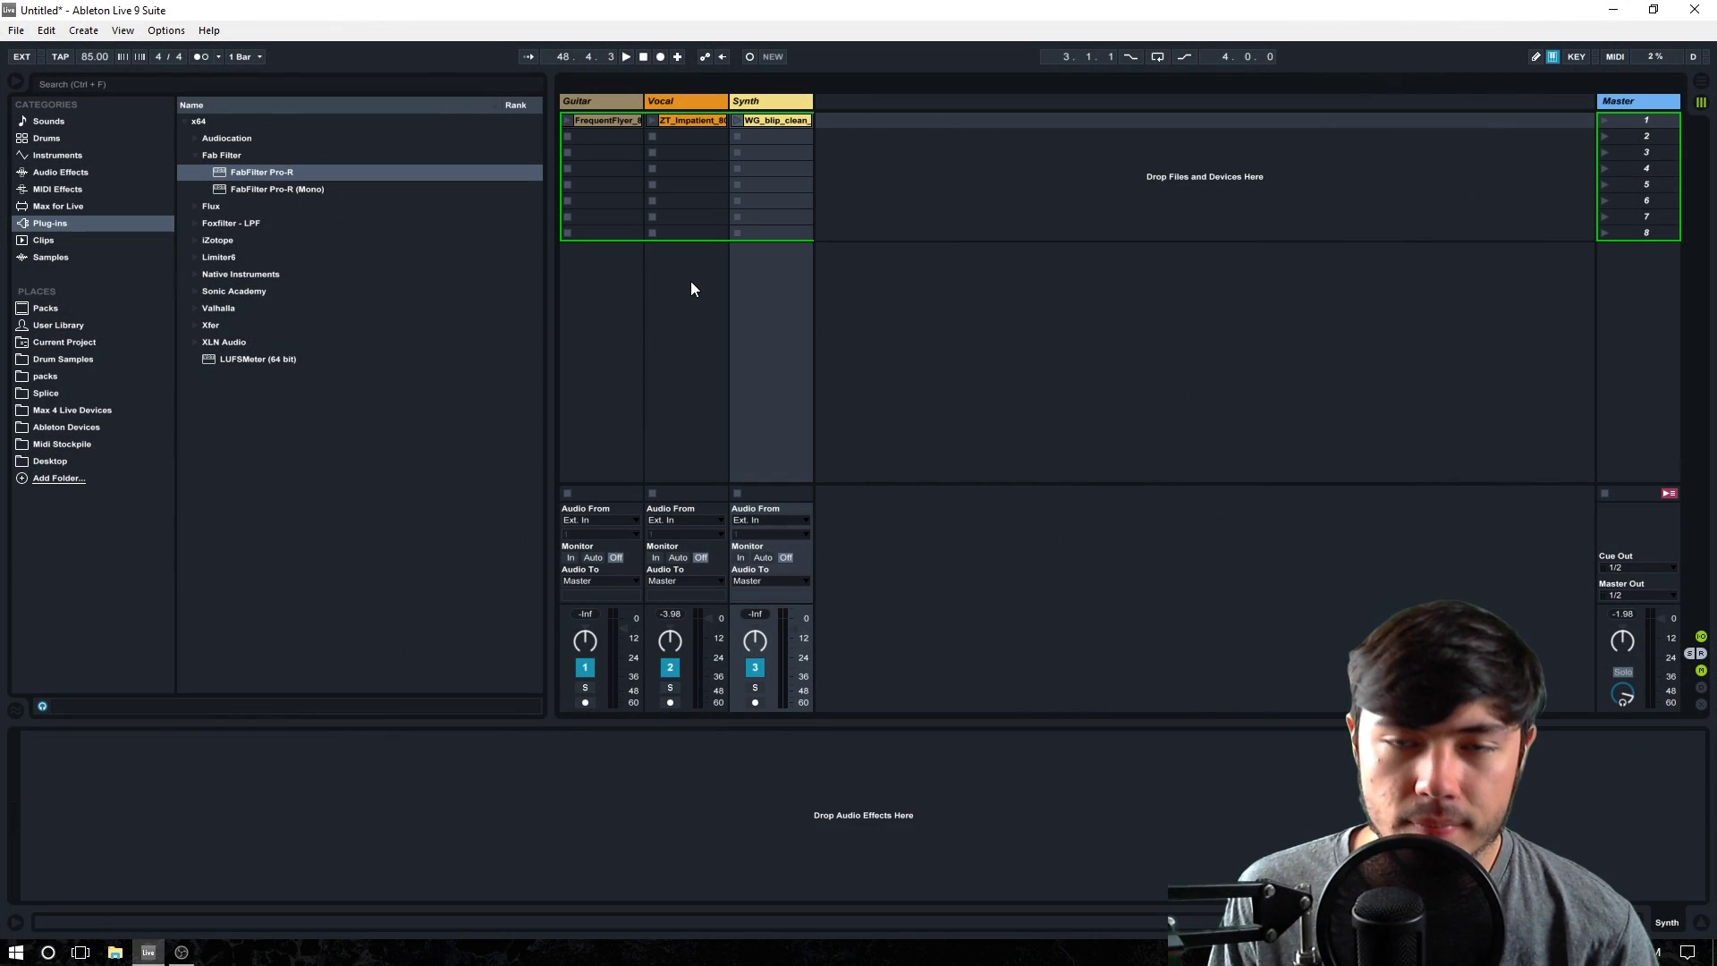
Add FabFilter Pro-R and then ValhallaRoom_x64 to the Synth track's chain
{"action": "double_click", "coordinate": [263, 171]}
{"action": "left_click", "coordinate": [249, 304]}
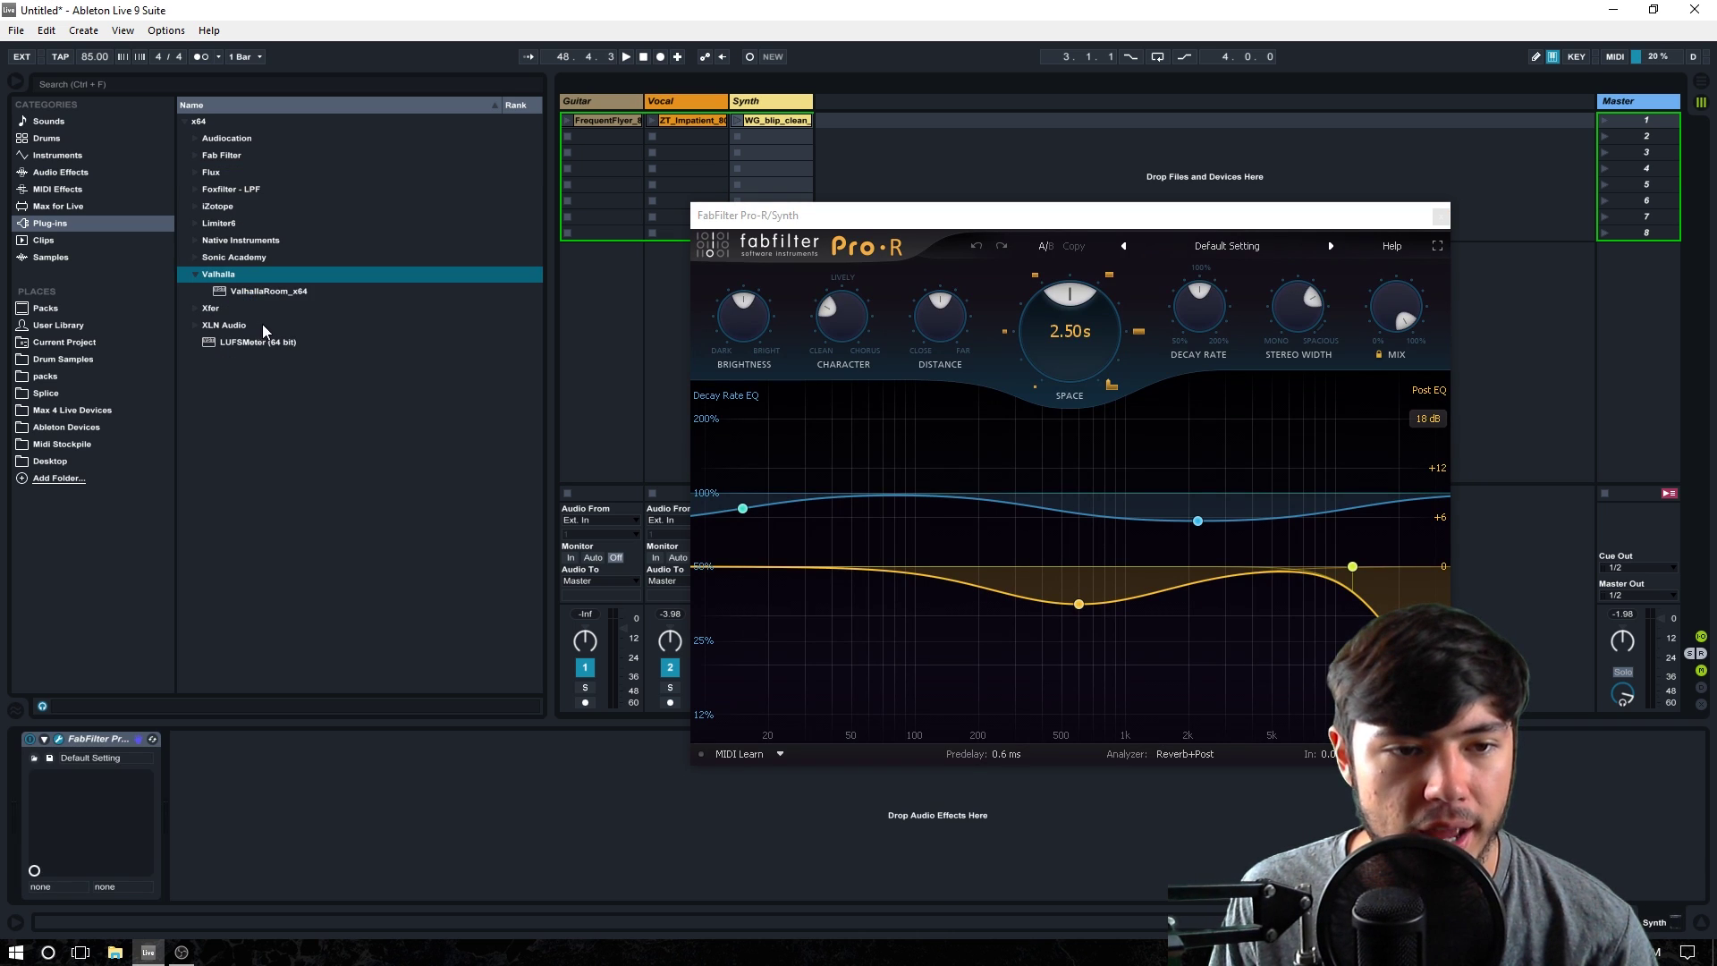
{"action": "left_click", "coordinate": [247, 291]}
{"action": "left_click_drag", "start_coordinate": [75, 758], "coordinate": [80, 760]}
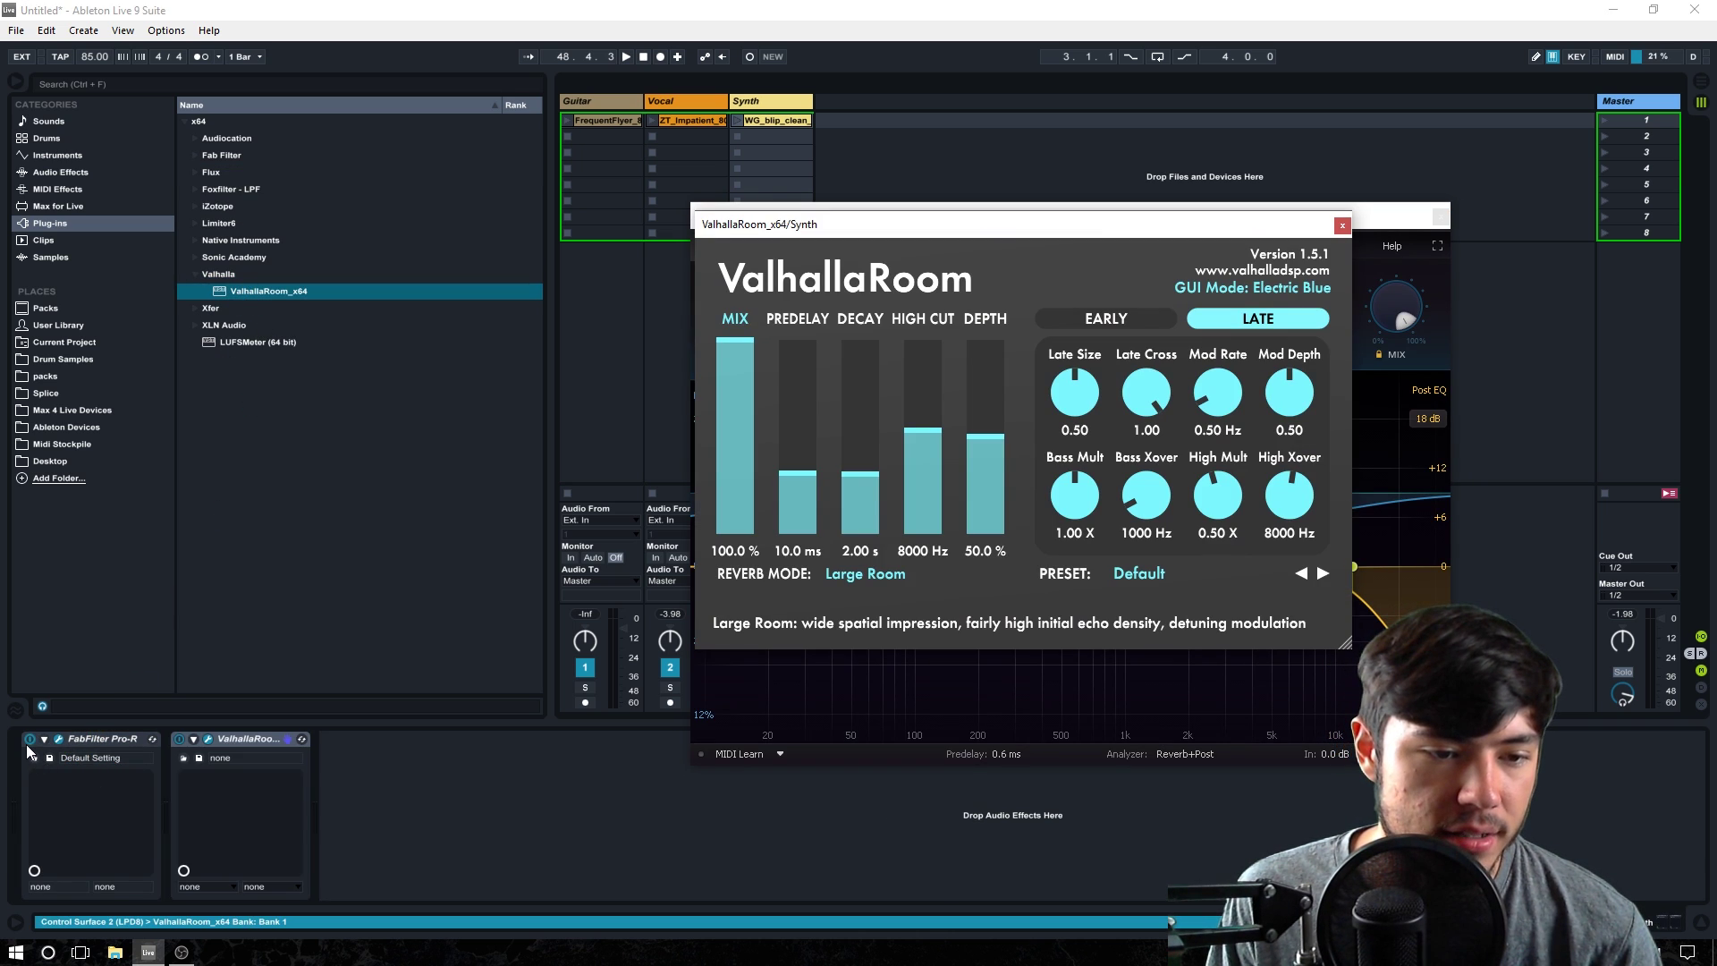
{"action": "left_click", "coordinate": [1442, 211]}
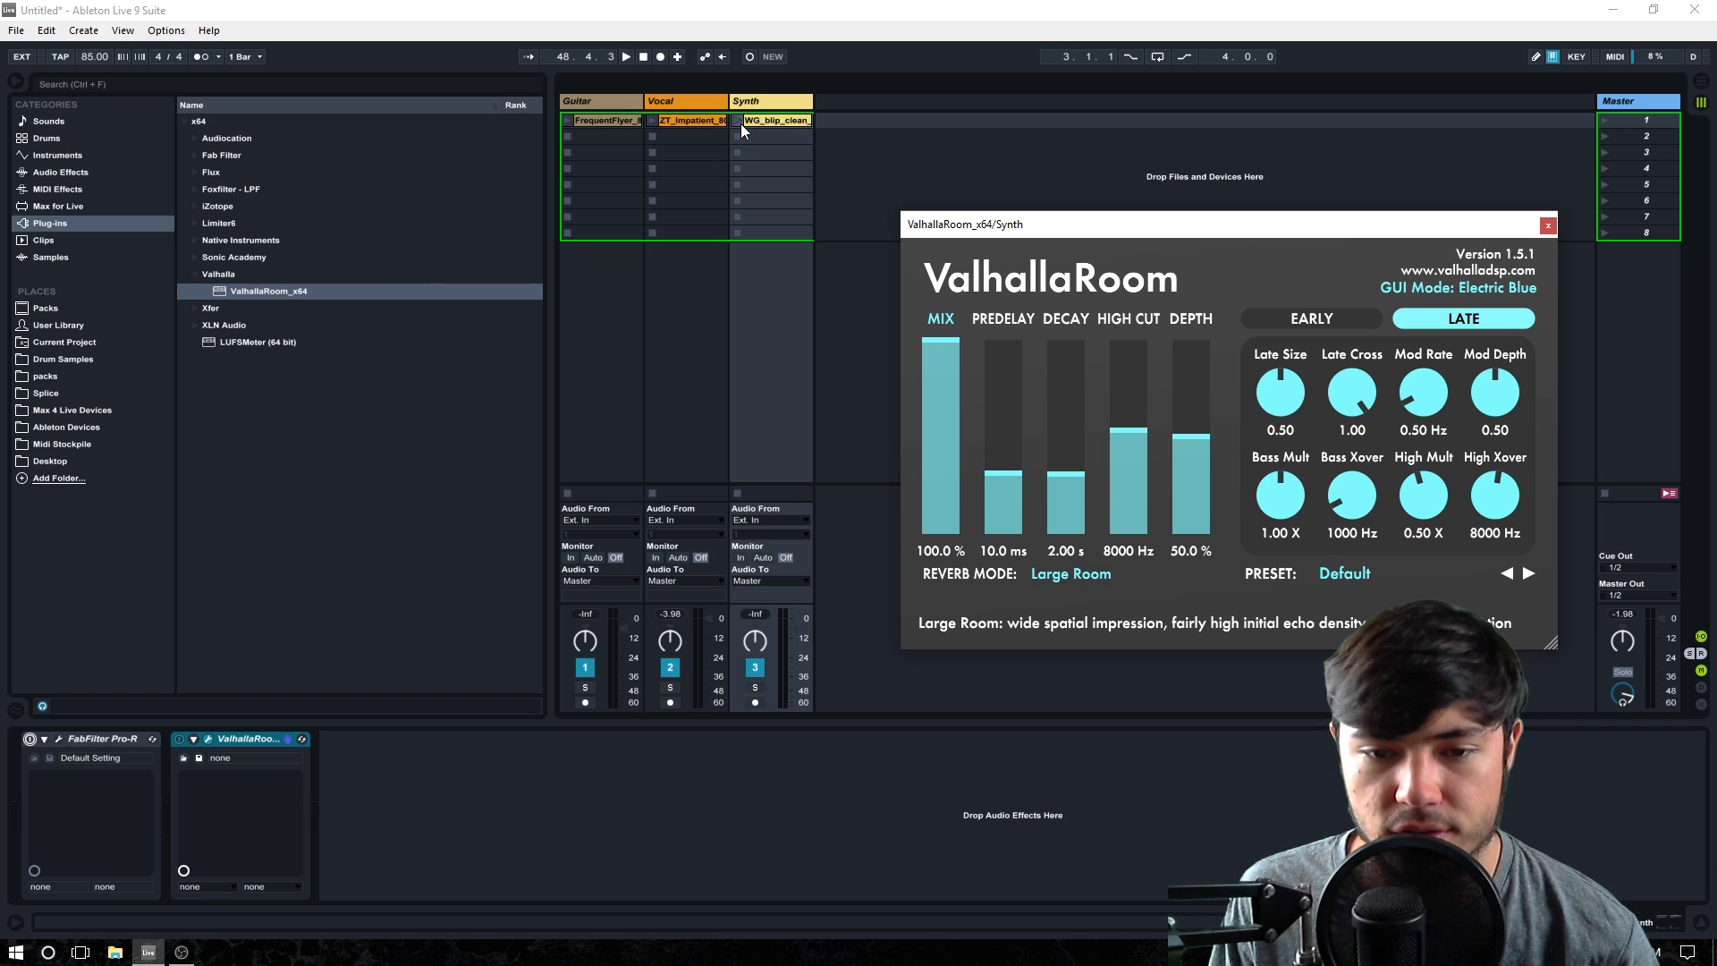
Launch the Synth clip and set ValhallaRoom to 15.7% mix, longer decay and 40.1% depth
{"action": "left_click", "coordinate": [739, 122]}
{"action": "left_click", "coordinate": [941, 426]}
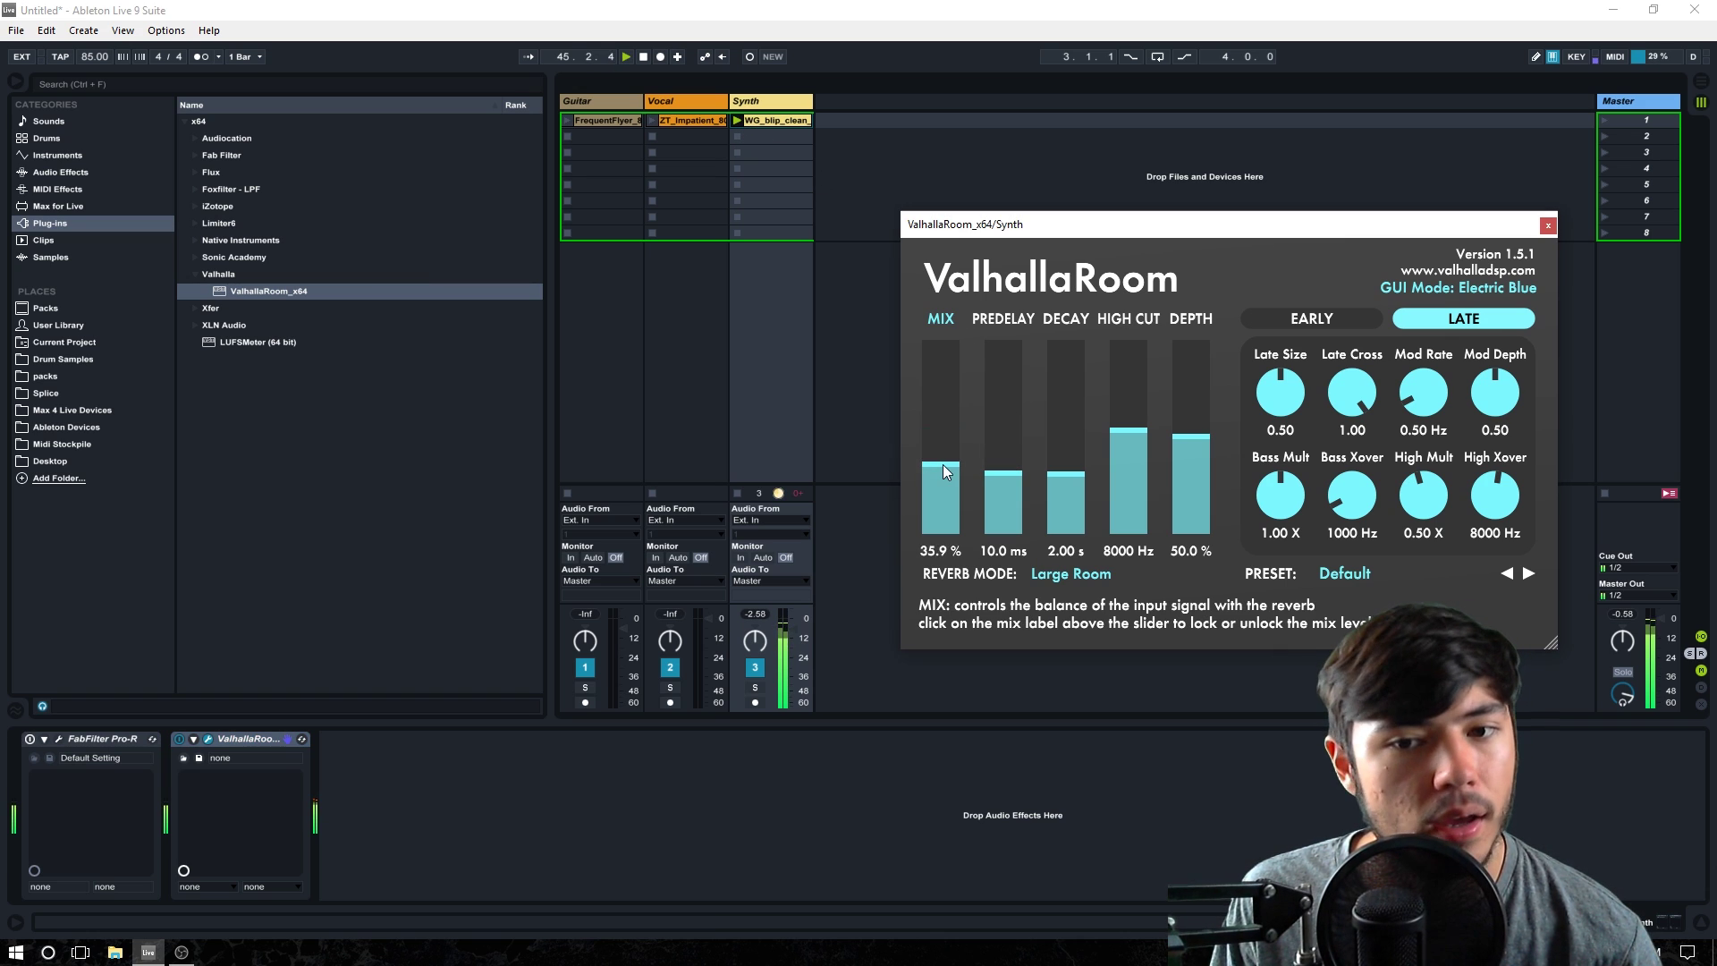
{"action": "left_click_drag", "start_coordinate": [943, 464], "coordinate": [920, 497]}
{"action": "mouse_move", "coordinate": [1064, 473]}
{"action": "left_mouse_down"}
{"action": "mouse_move", "coordinate": [1114, 449]}
{"action": "mouse_move", "coordinate": [1128, 491]}
{"action": "mouse_move", "coordinate": [1049, 485]}
{"action": "mouse_move", "coordinate": [998, 514]}
{"action": "mouse_move", "coordinate": [1091, 468]}
{"action": "left_mouse_up"}
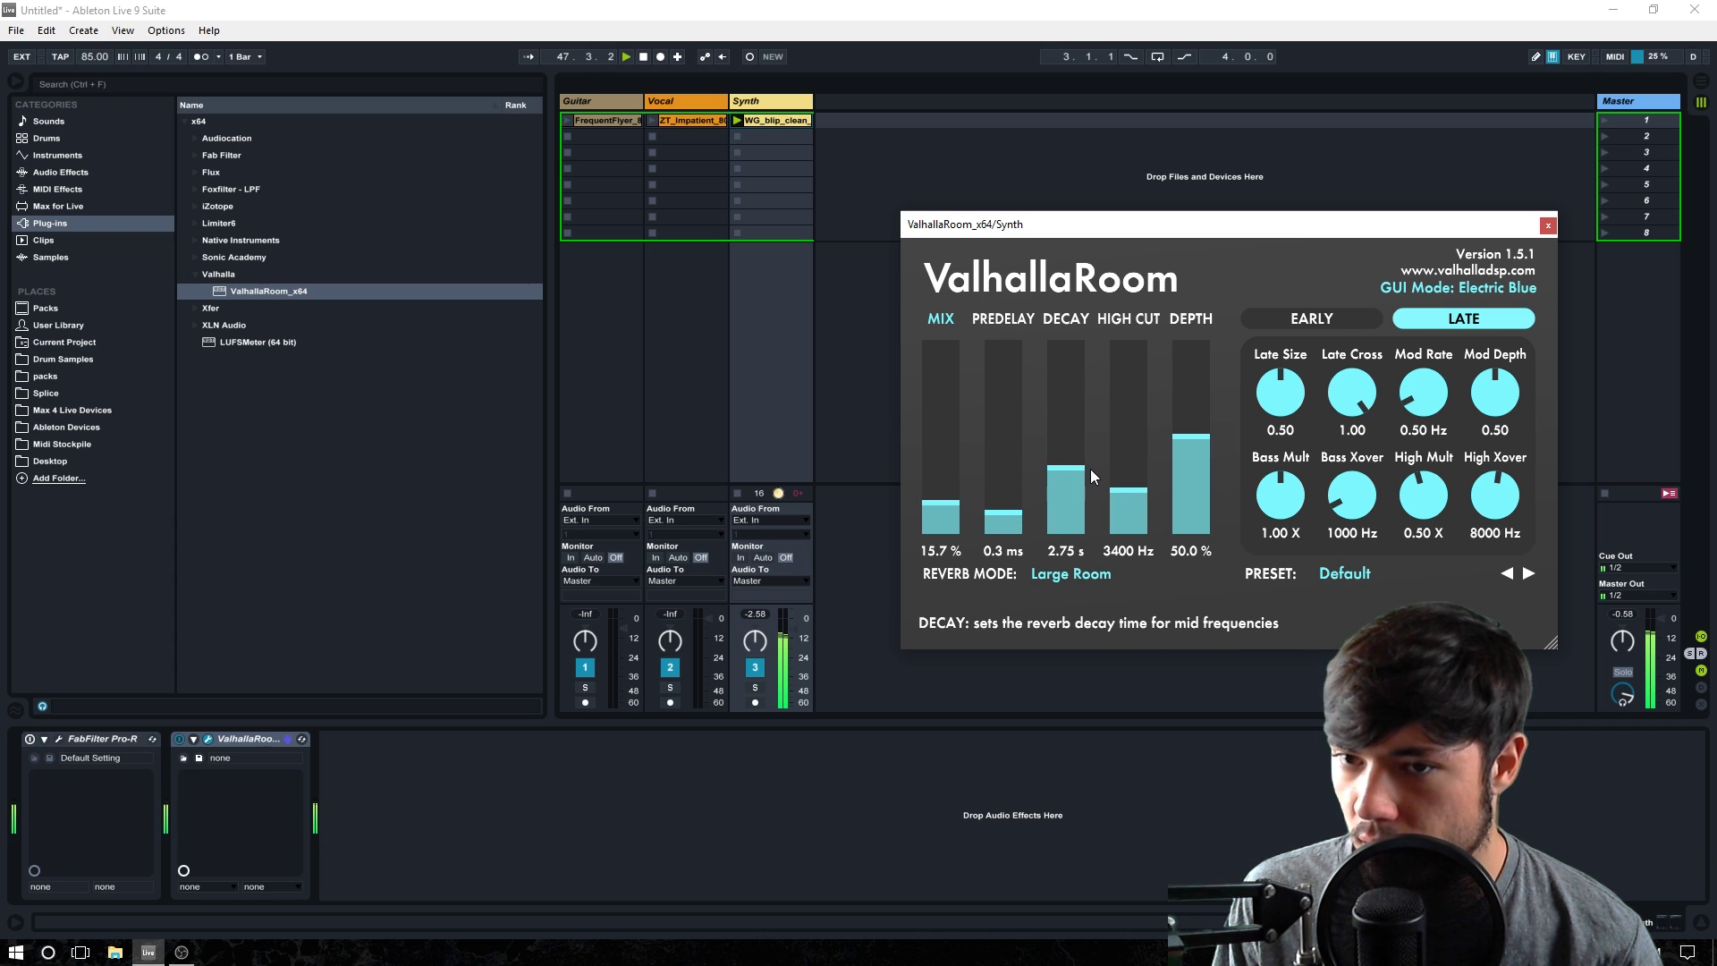
{"action": "left_click_drag", "start_coordinate": [1190, 438], "coordinate": [1168, 458]}
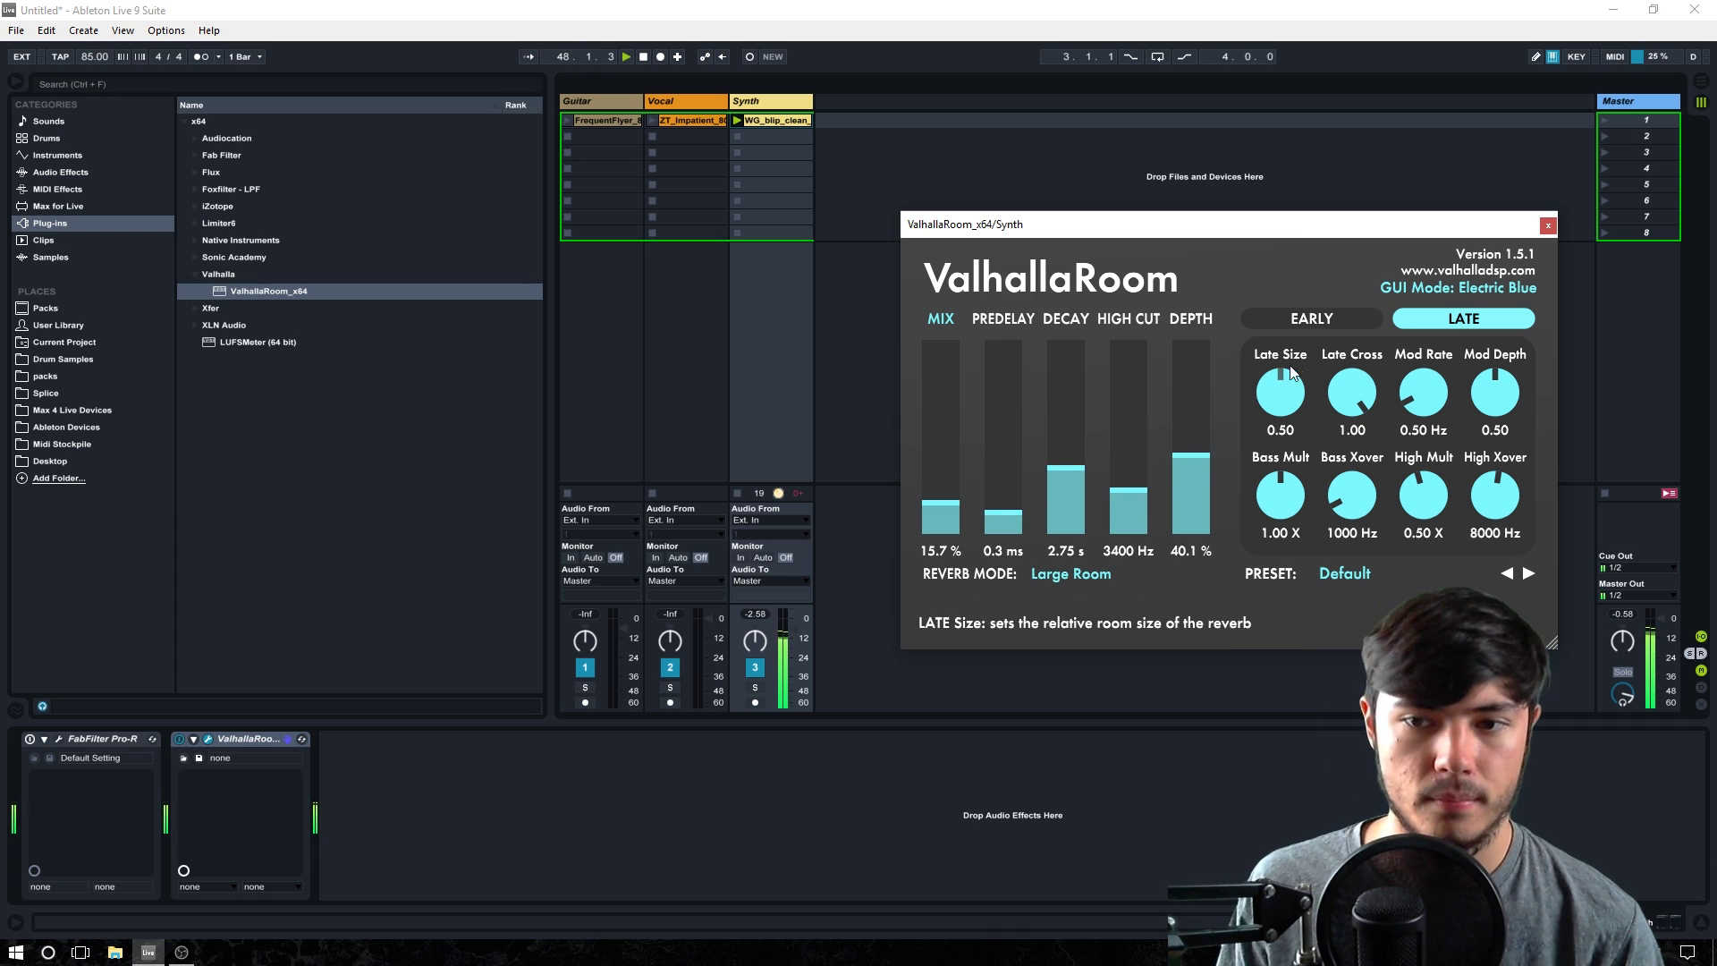
Shrink early reflection size, add early modulation, set depth 35.9%, decay 3.54 s, high cut 2980 Hz
{"action": "left_click", "coordinate": [1311, 320]}
{"action": "left_click_drag", "start_coordinate": [1278, 393], "coordinate": [1354, 403]}
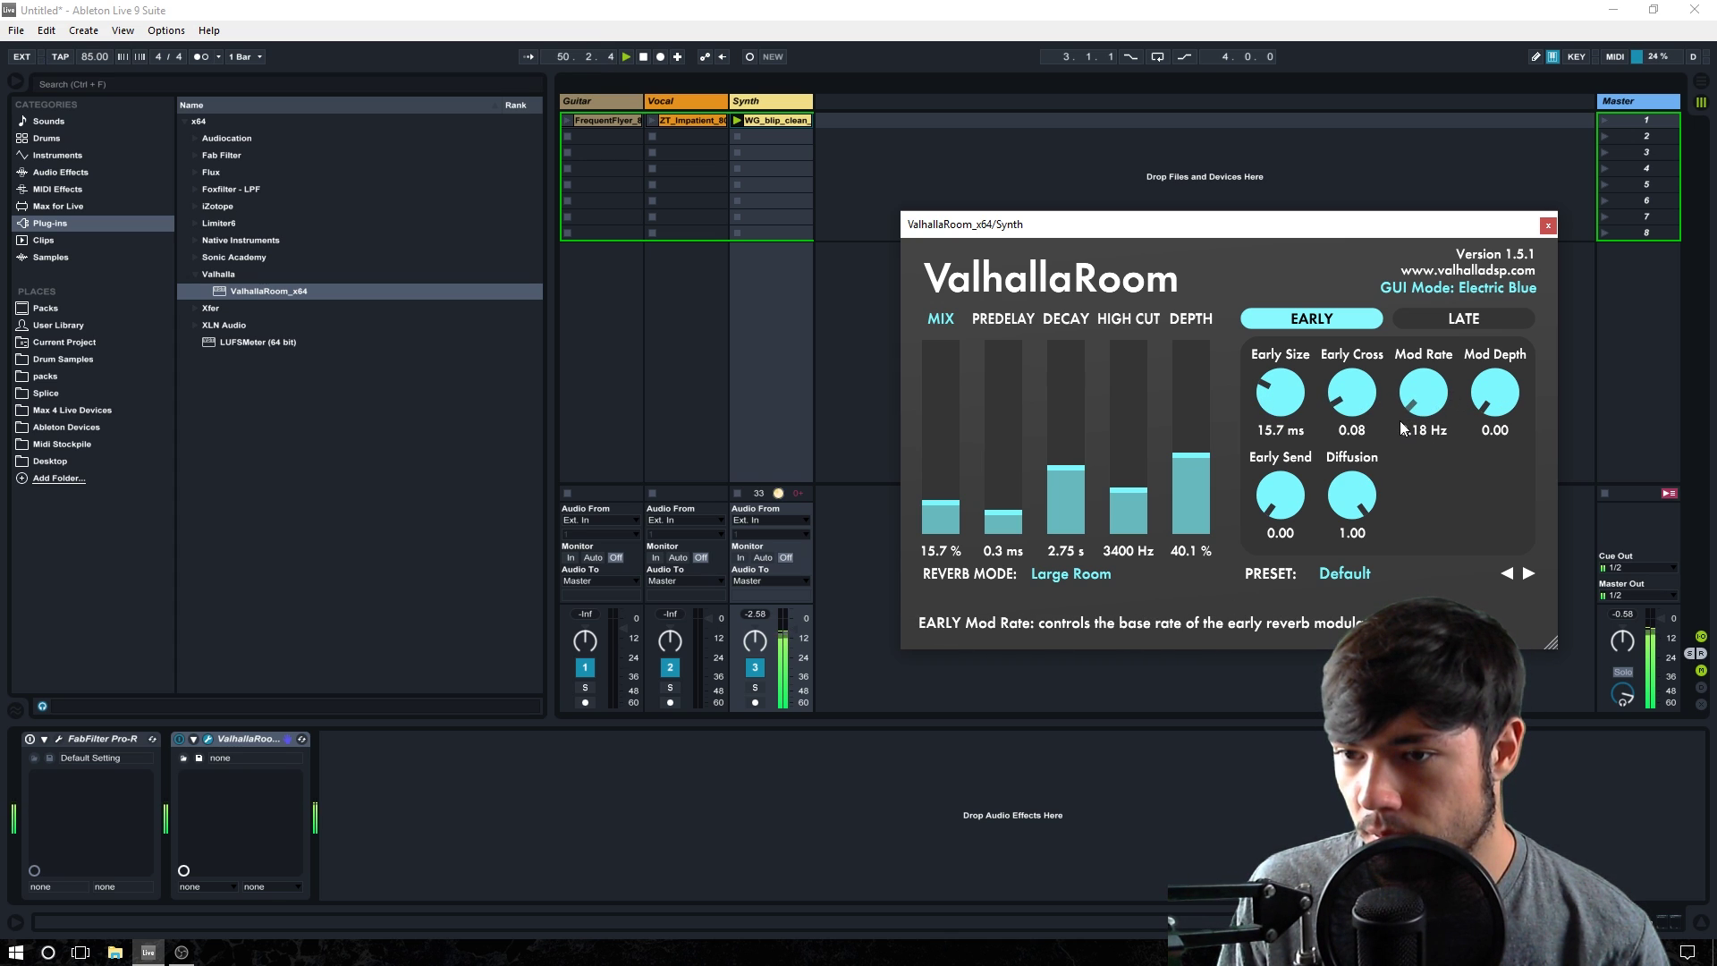
{"action": "mouse_move", "coordinate": [1494, 402]}
{"action": "left_mouse_down"}
{"action": "mouse_move", "coordinate": [1513, 368]}
{"action": "mouse_move", "coordinate": [1463, 352]}
{"action": "mouse_move", "coordinate": [1461, 400]}
{"action": "left_mouse_up"}
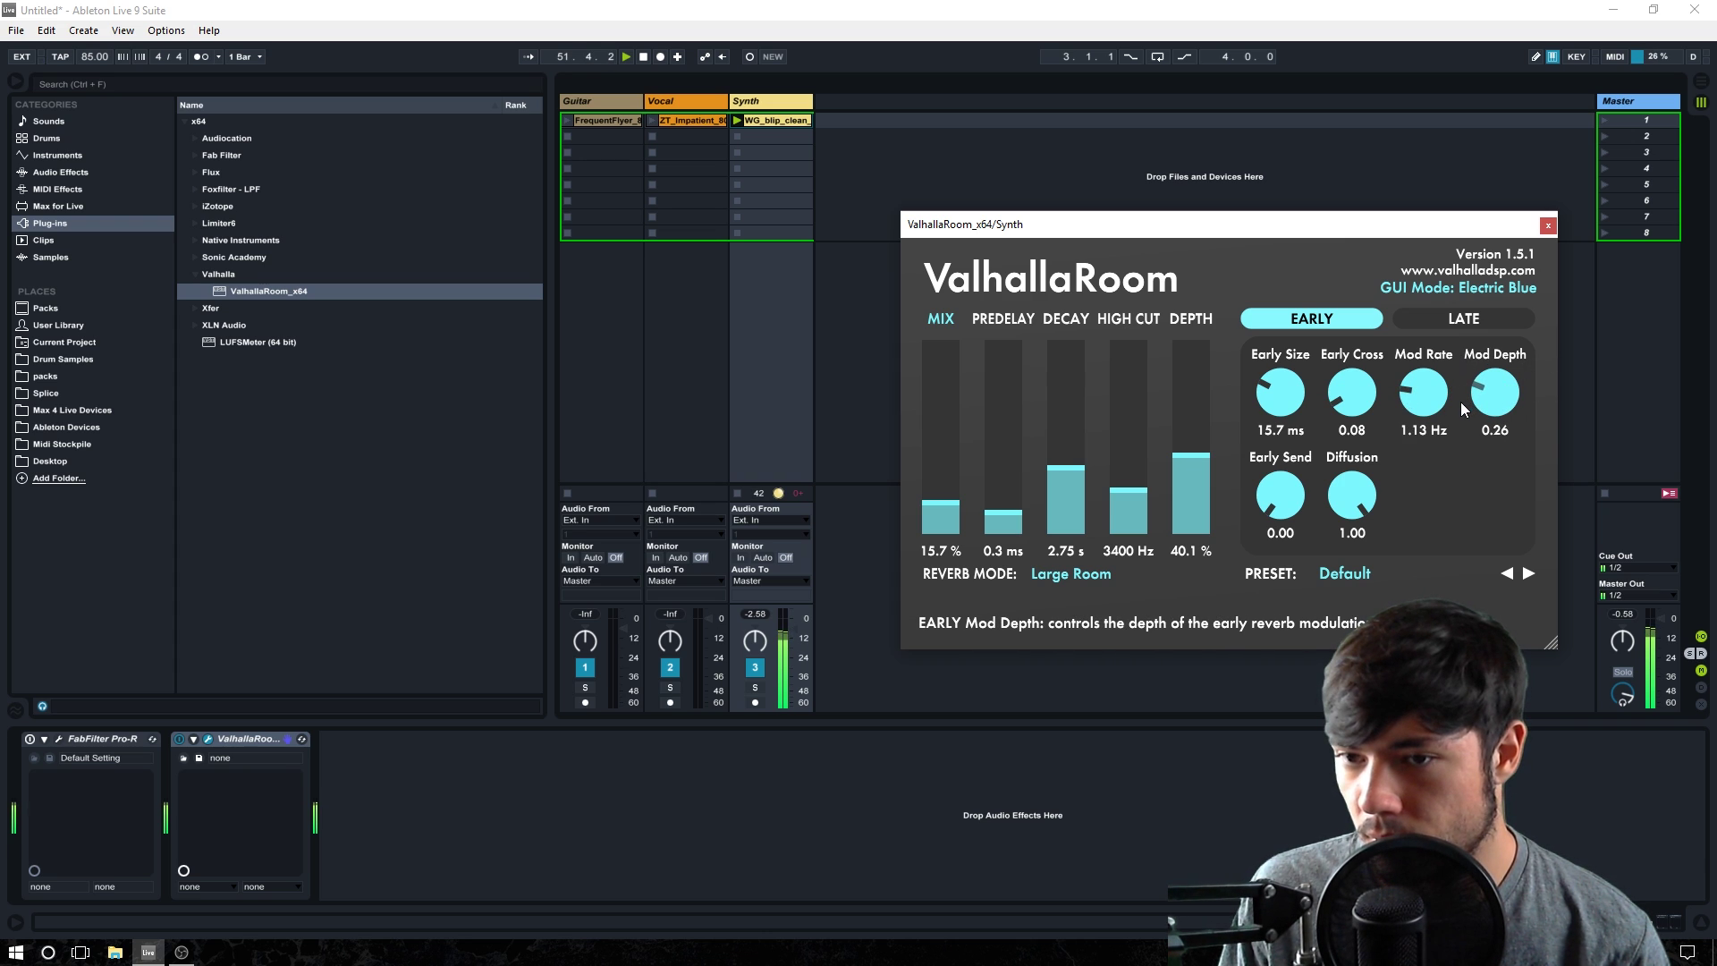
{"action": "left_click_drag", "start_coordinate": [1178, 461], "coordinate": [1159, 468]}
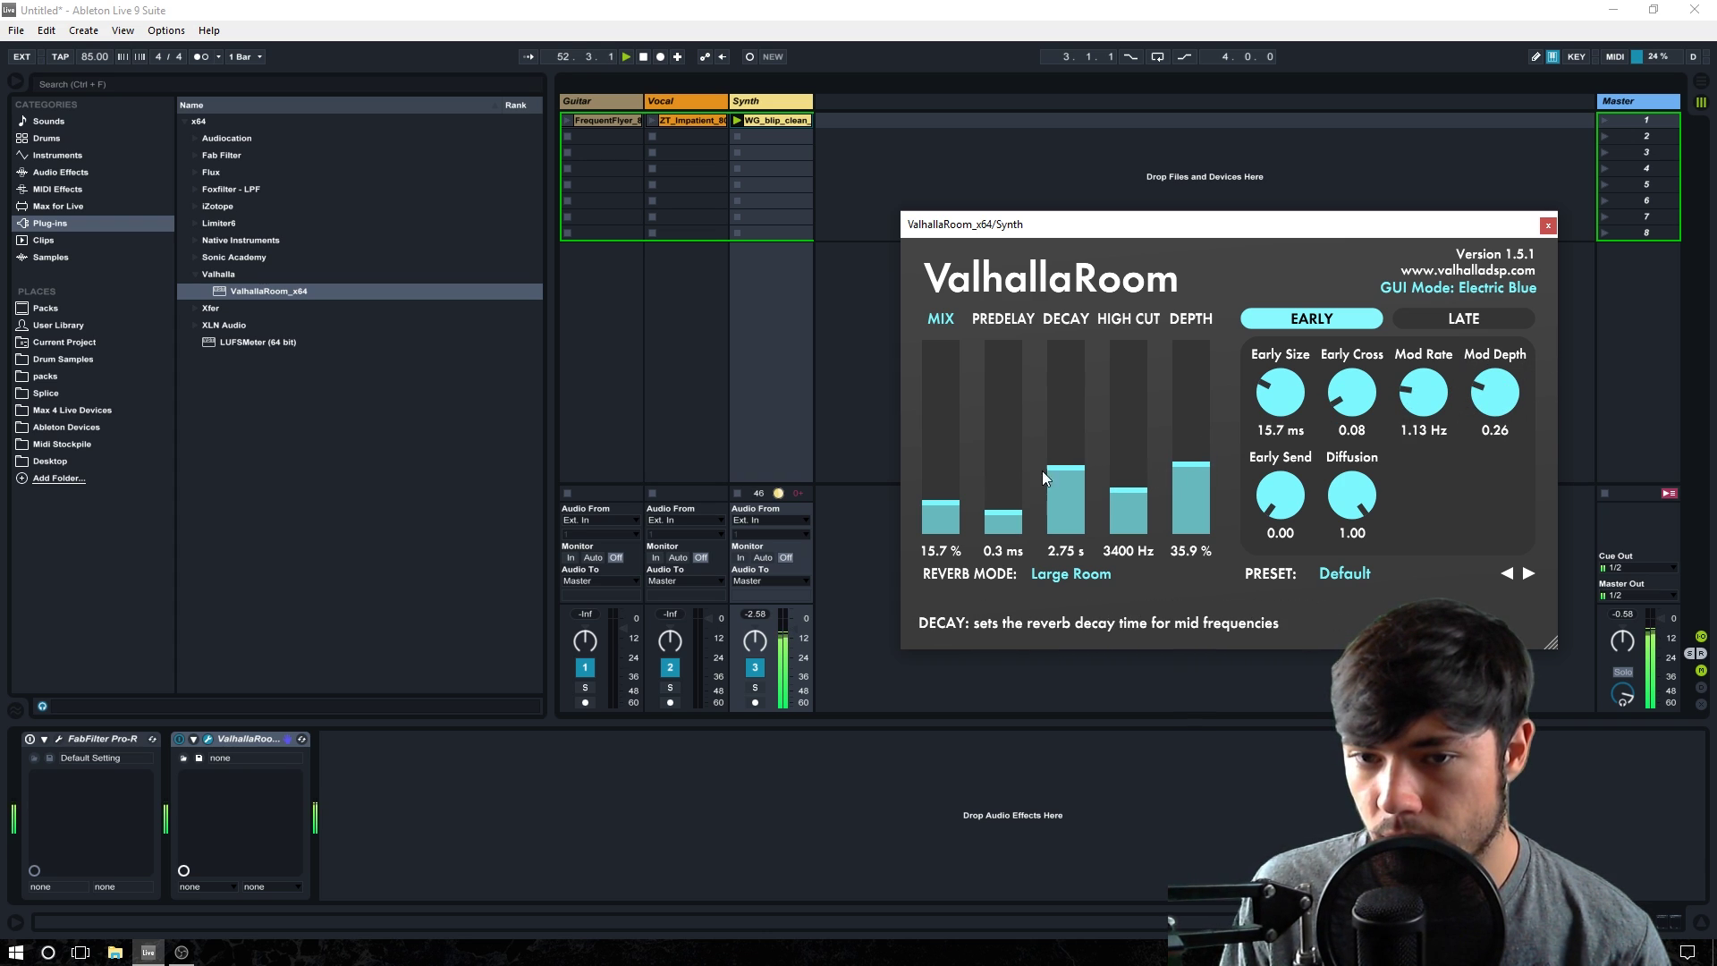
{"action": "left_click_drag", "start_coordinate": [1053, 481], "coordinate": [1107, 499]}
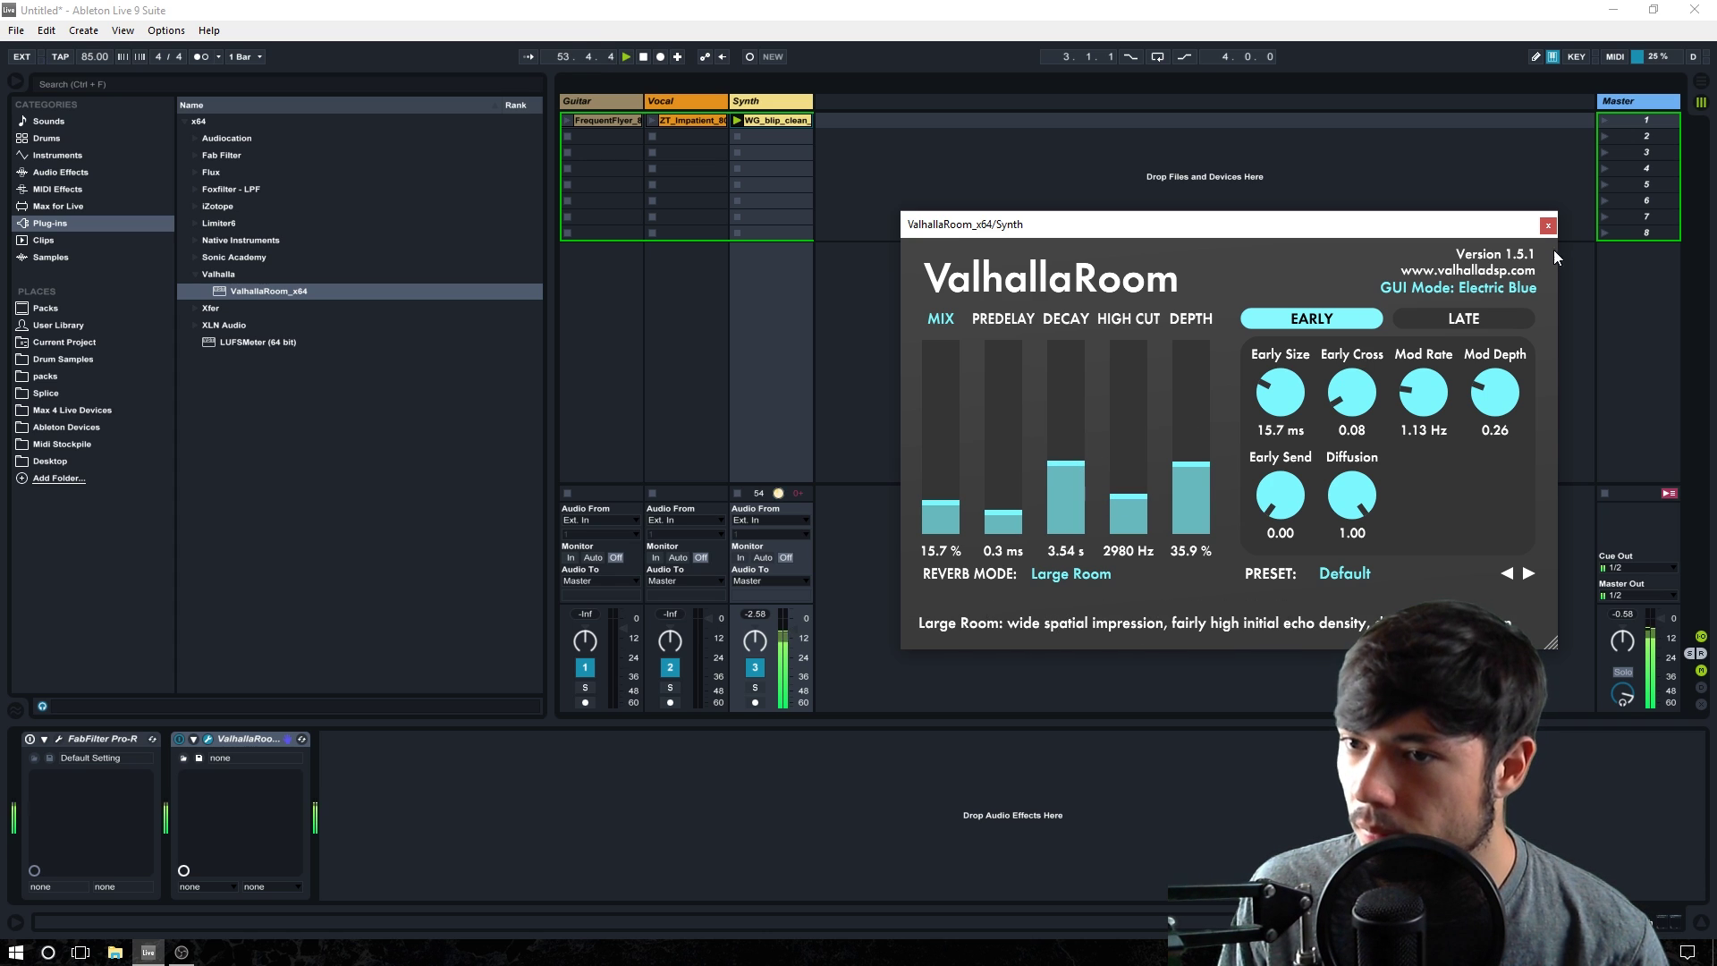
{"action": "left_click", "coordinate": [1548, 226]}
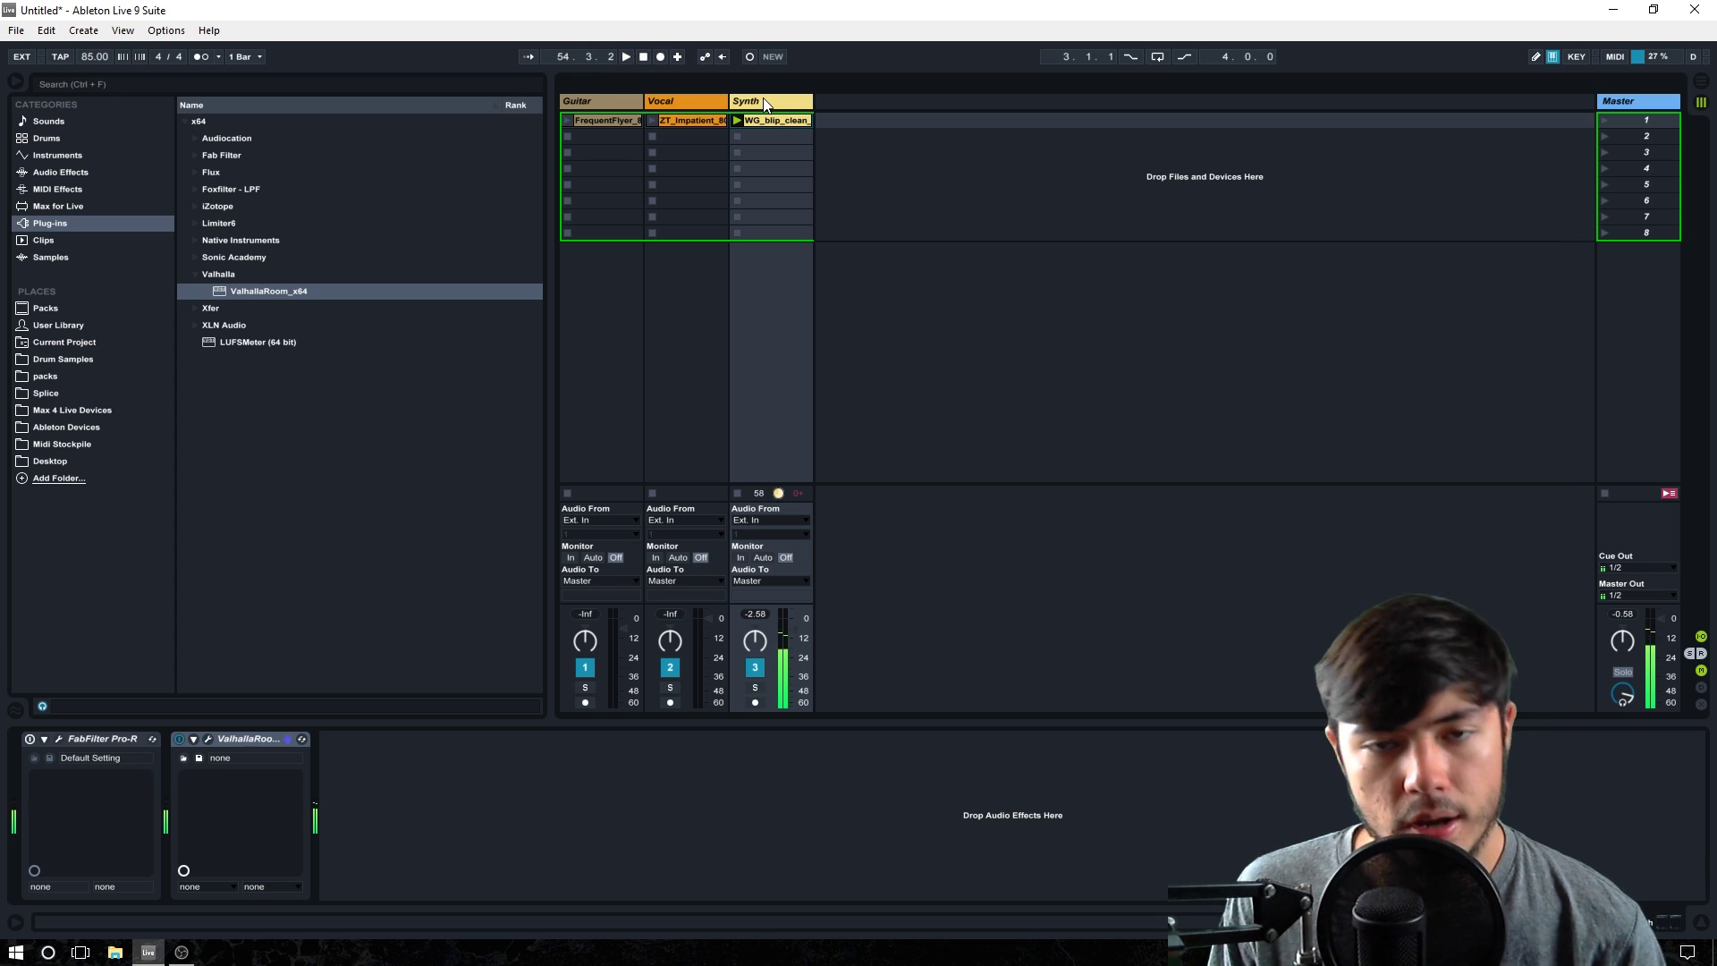
Switch on ValhallaRoom and Pro-R on the Synth track, open Pro-R's editor and start playback
{"action": "left_click", "coordinate": [179, 742]}
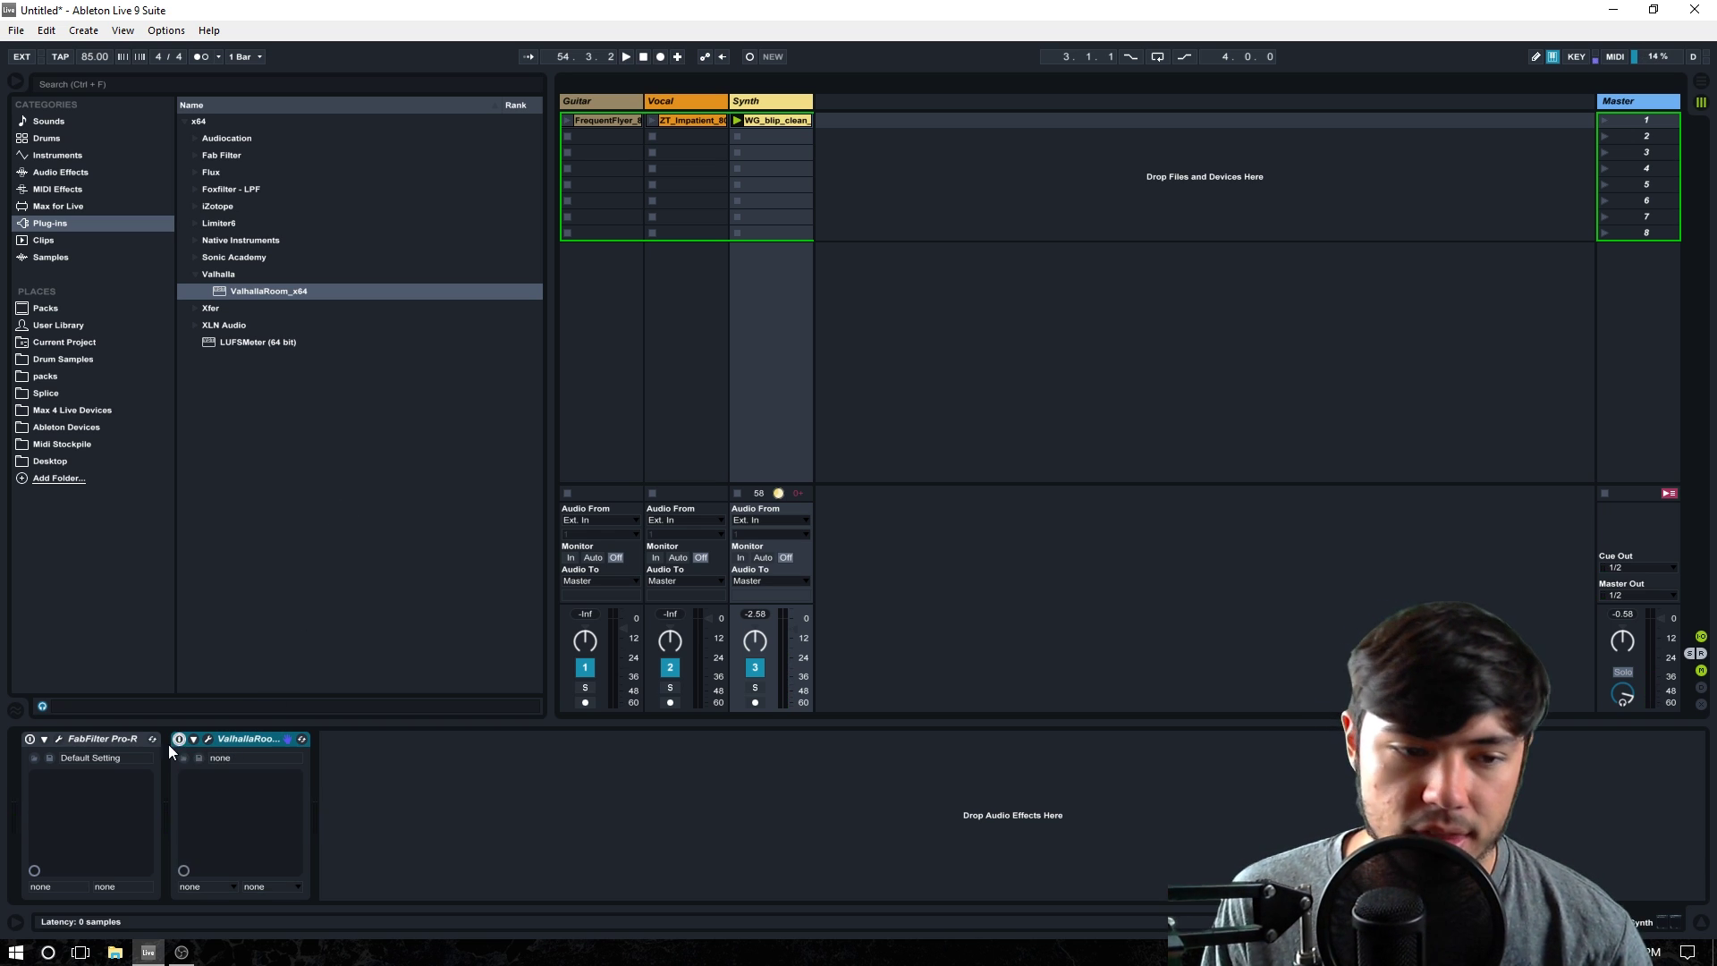
{"action": "left_click", "coordinate": [30, 739]}
{"action": "left_click", "coordinate": [59, 741]}
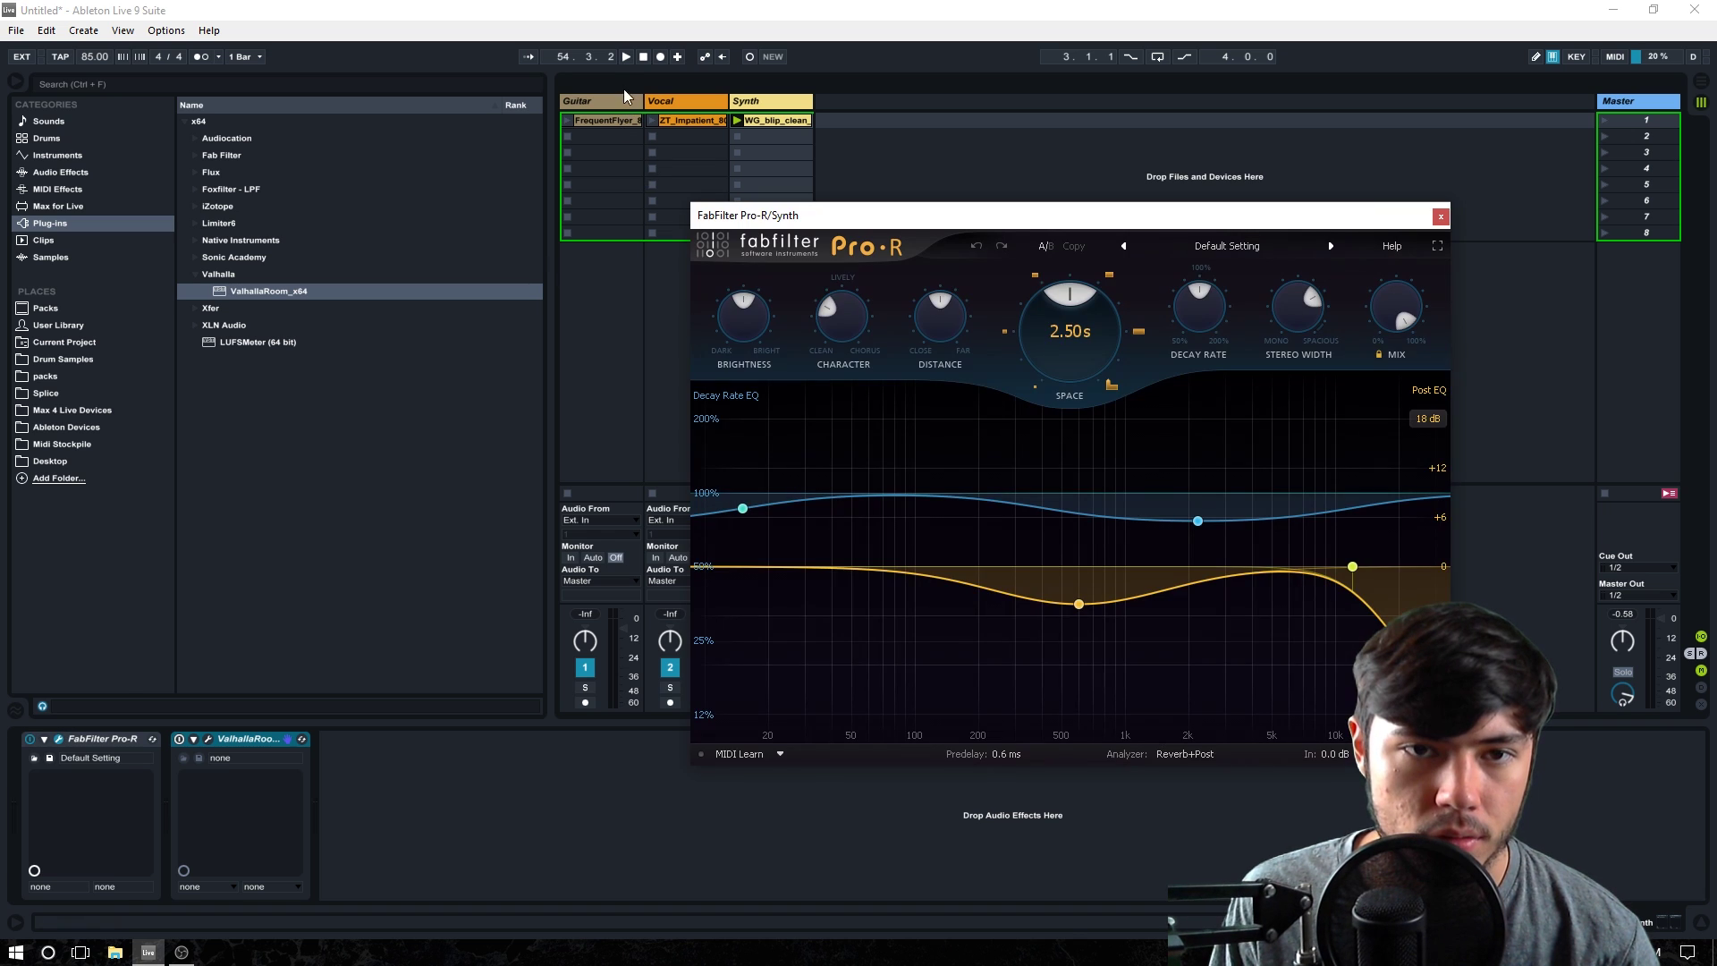
{"action": "left_click", "coordinate": [626, 57]}
Set Synth's Pro-R to about 15% mix, 107% decay rate, 2.99 s Space and 73% character
{"action": "left_click_drag", "start_coordinate": [1395, 308], "coordinate": [1347, 474]}
{"action": "left_click_drag", "start_coordinate": [1290, 362], "coordinate": [1239, 297]}
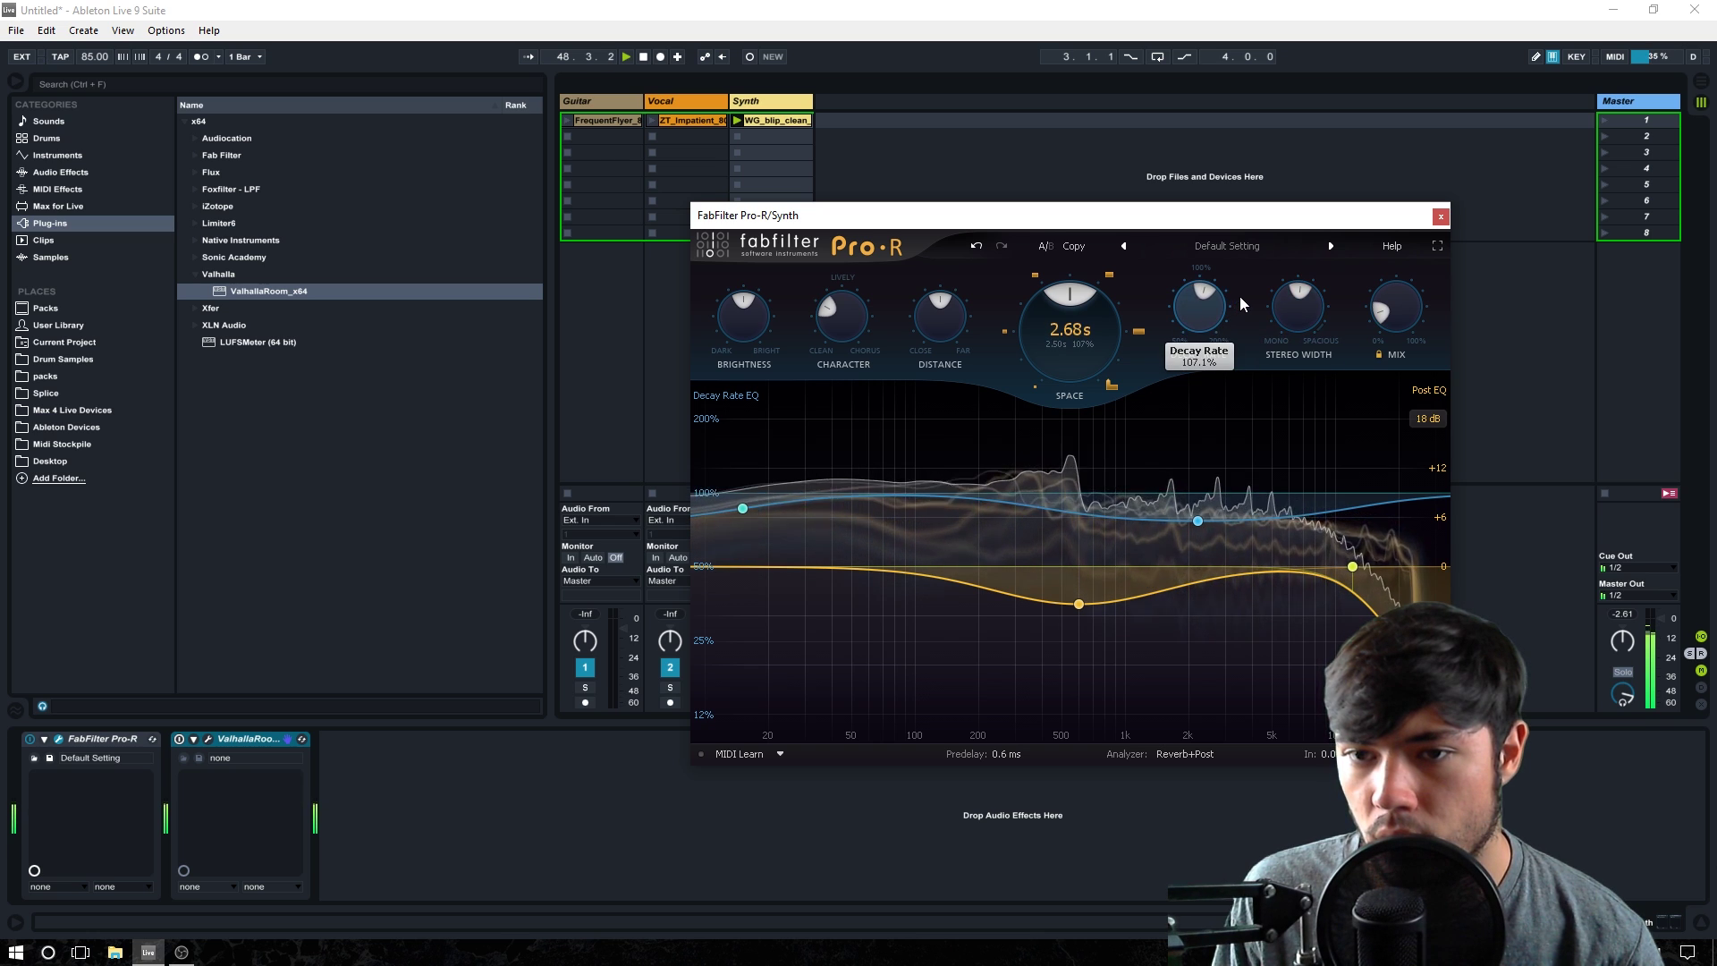
{"action": "left_click_drag", "start_coordinate": [1086, 329], "coordinate": [1089, 299]}
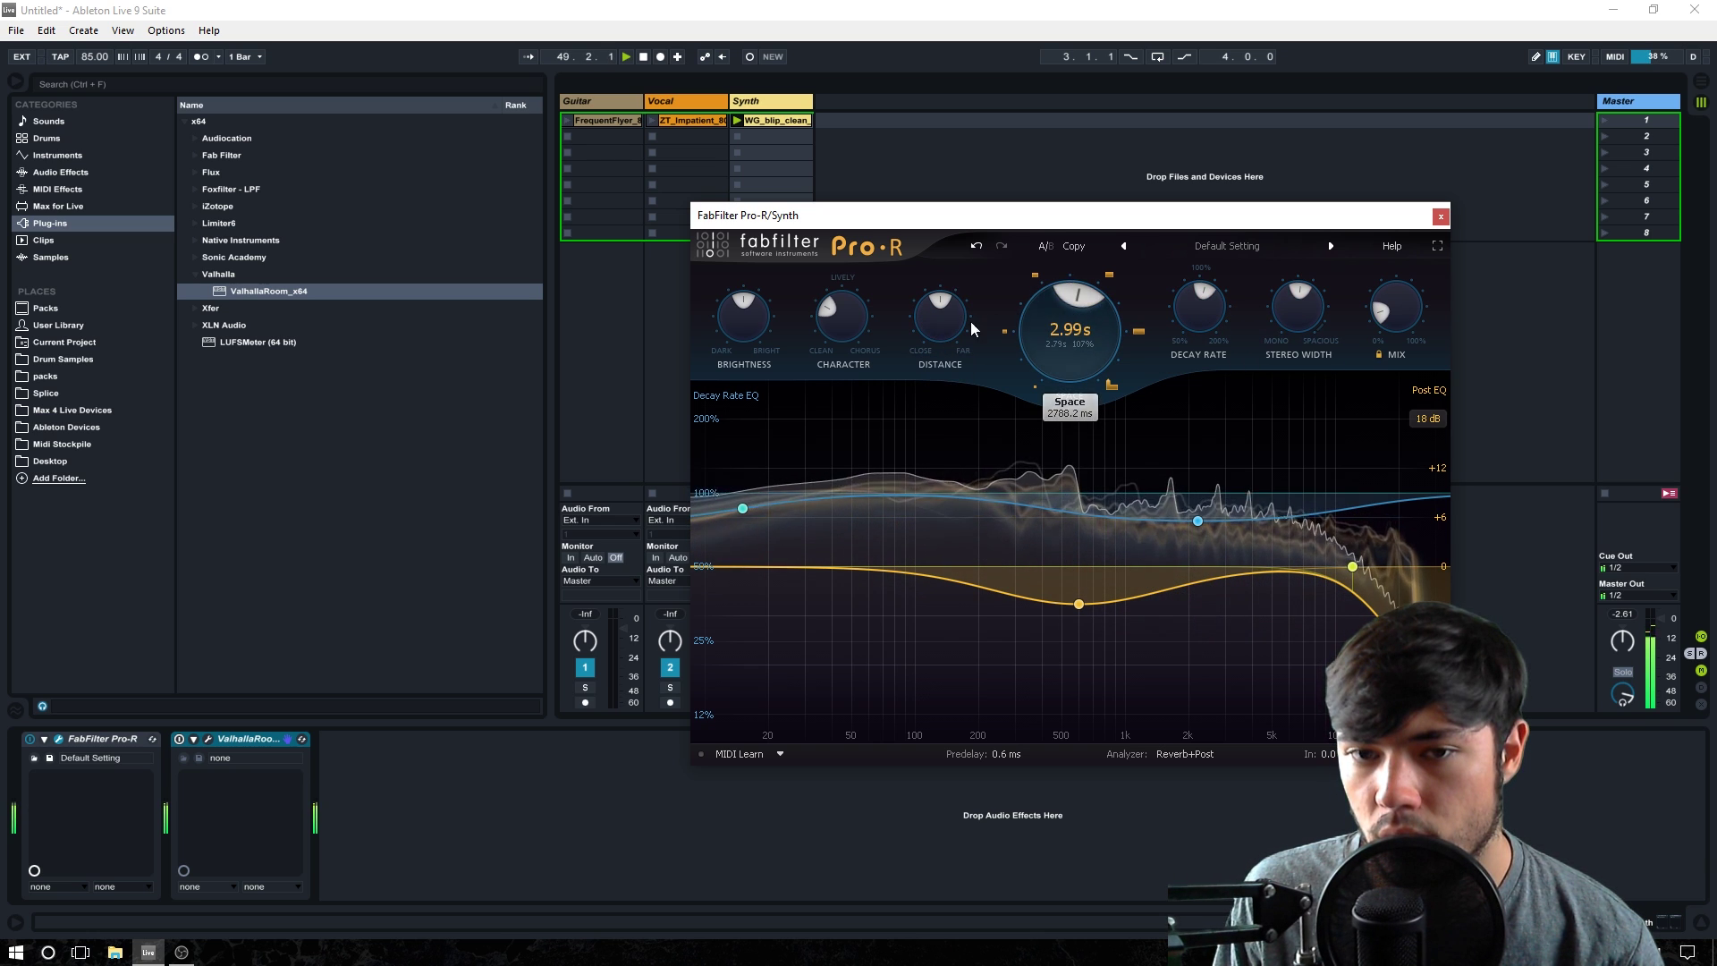
{"action": "left_click_drag", "start_coordinate": [954, 329], "coordinate": [953, 315]}
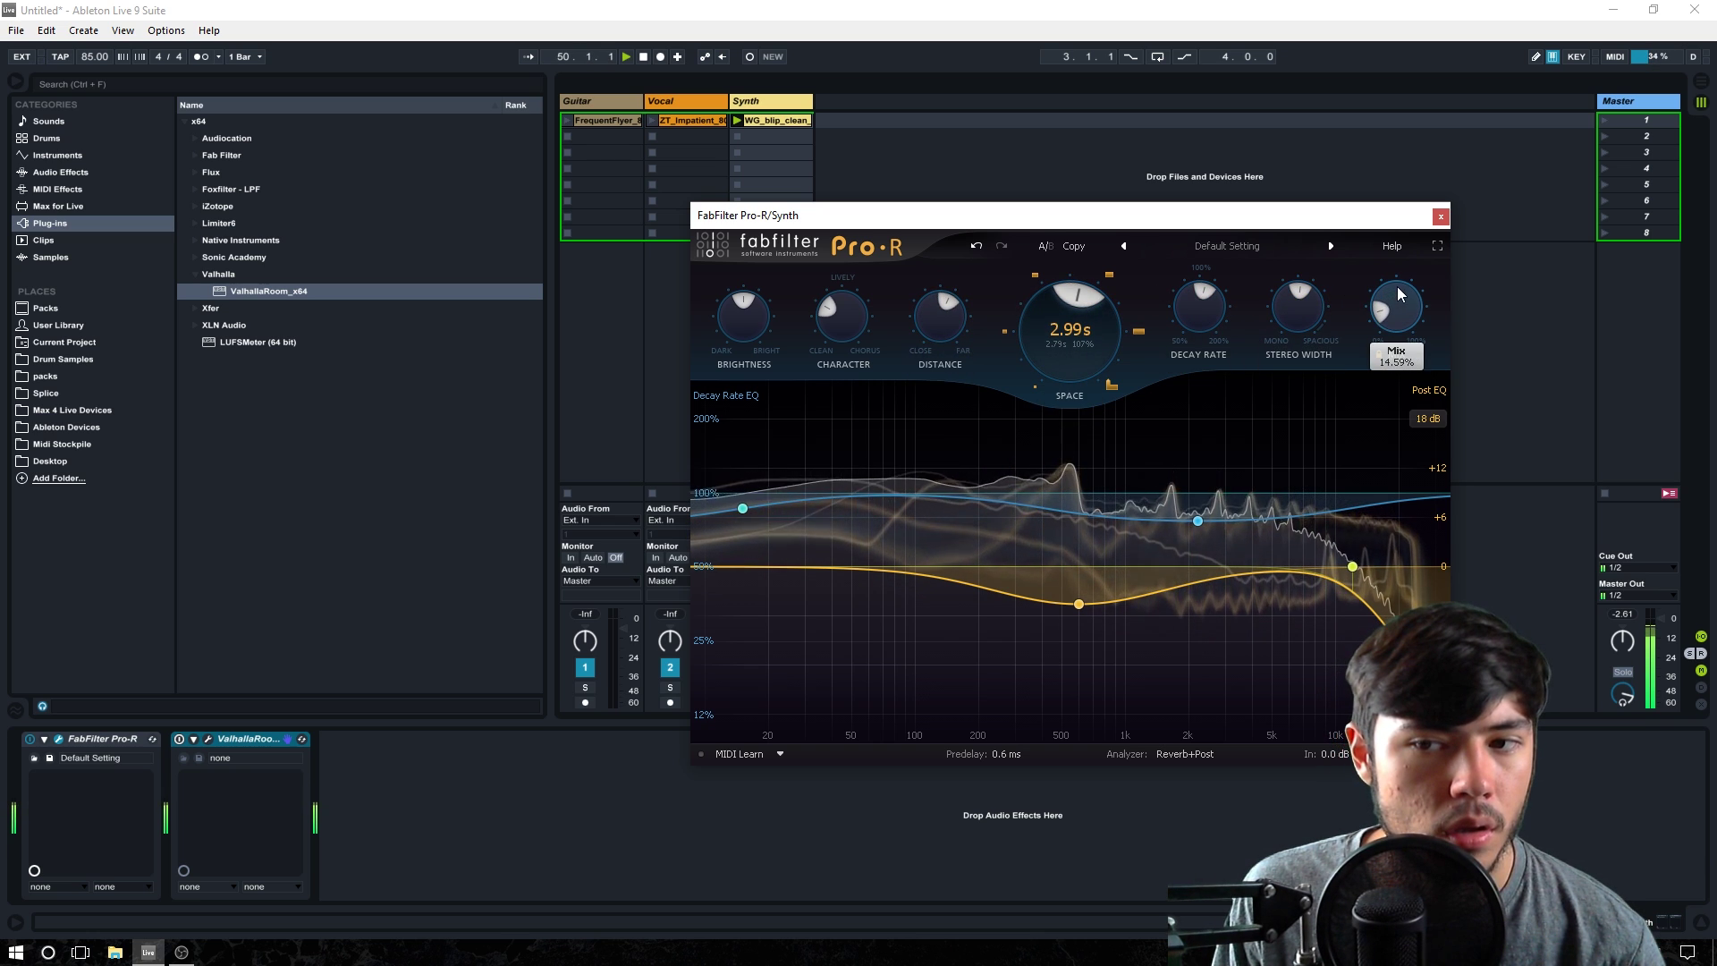
{"action": "left_click_drag", "start_coordinate": [840, 318], "coordinate": [844, 288]}
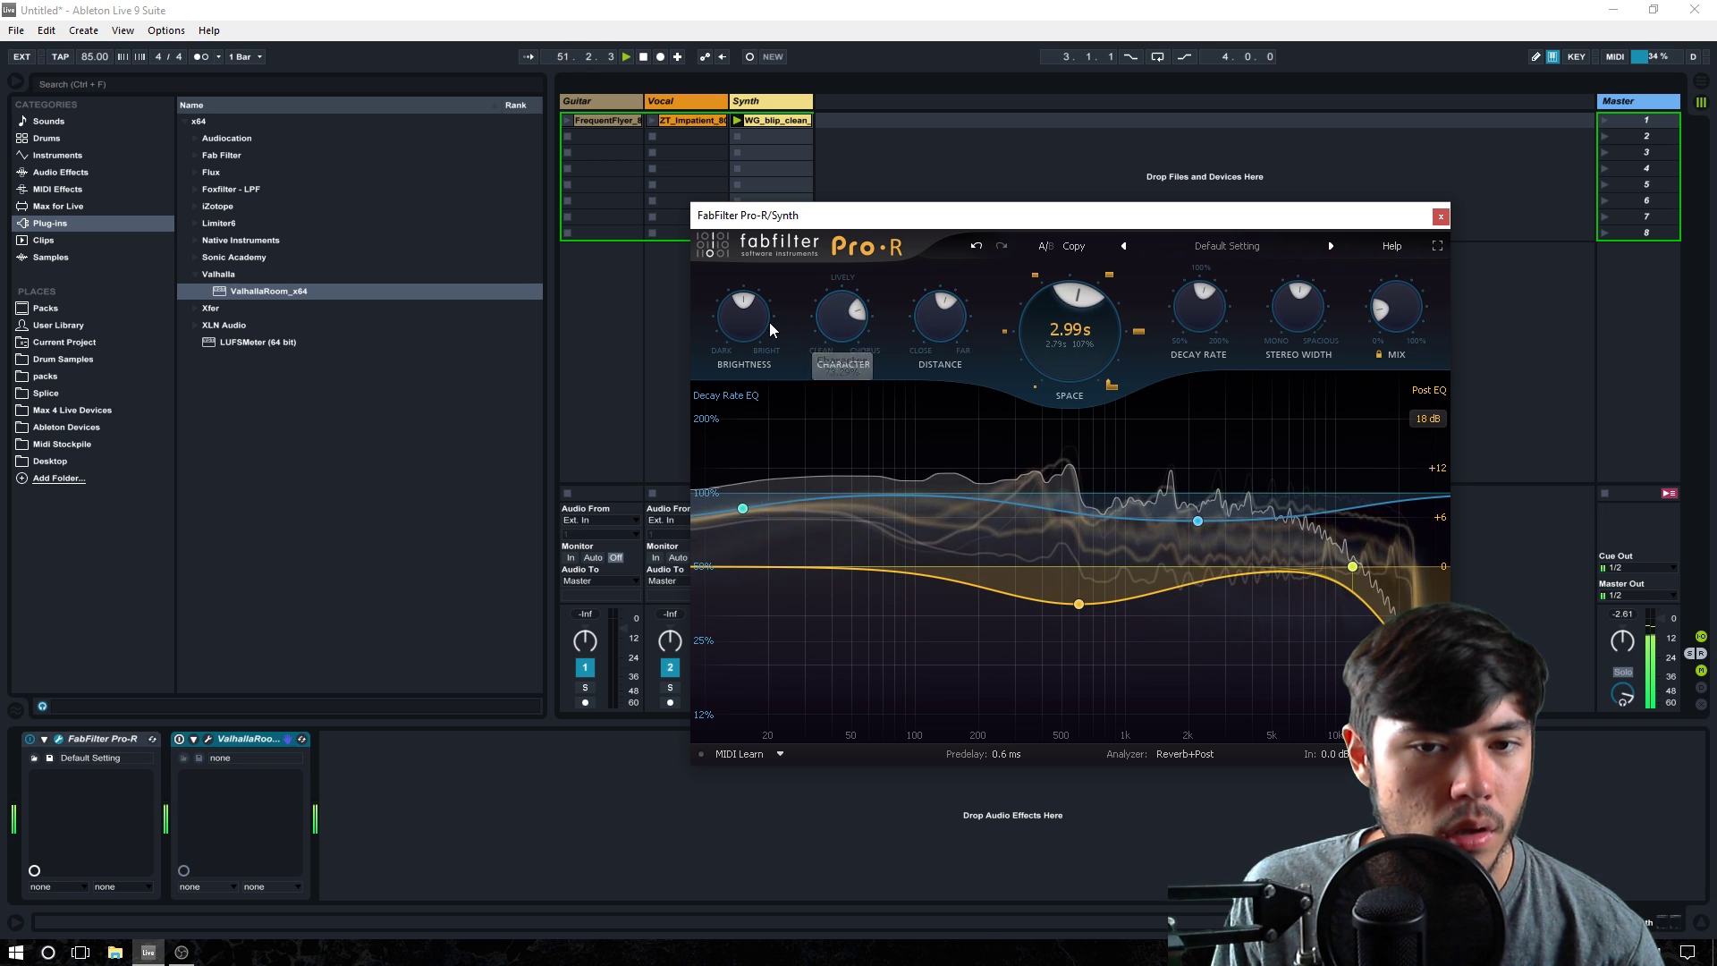
{"action": "left_click_drag", "start_coordinate": [759, 324], "coordinate": [789, 320]}
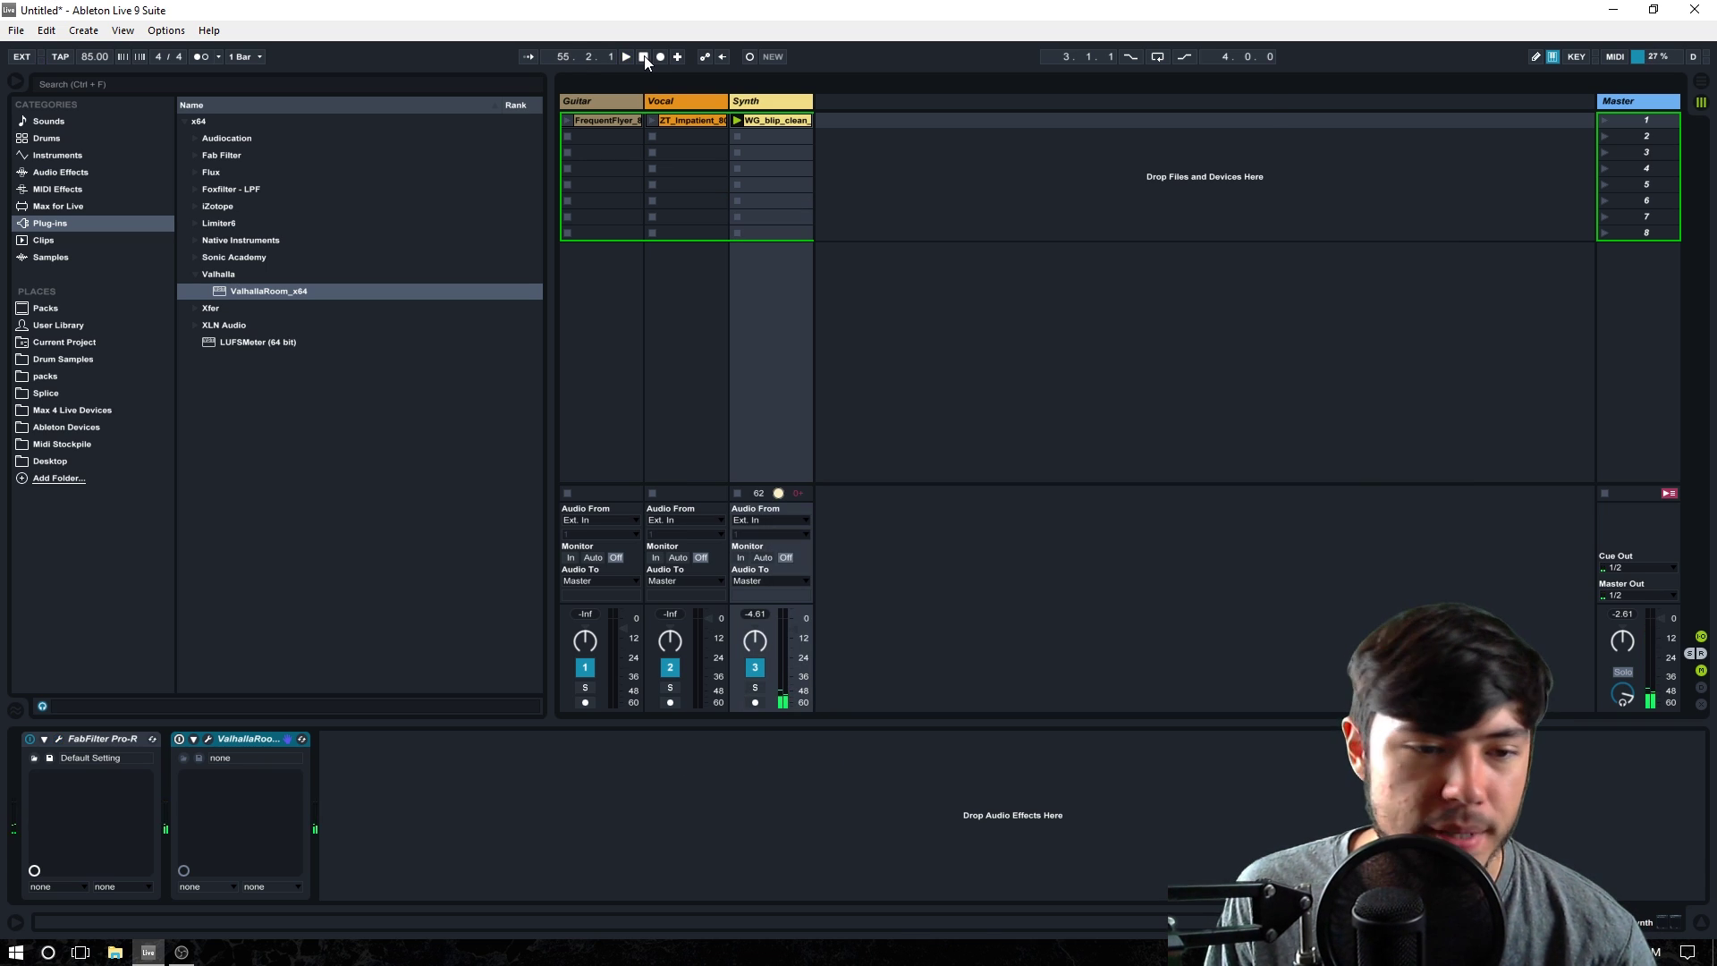
{"action": "left_click", "coordinate": [78, 738]}
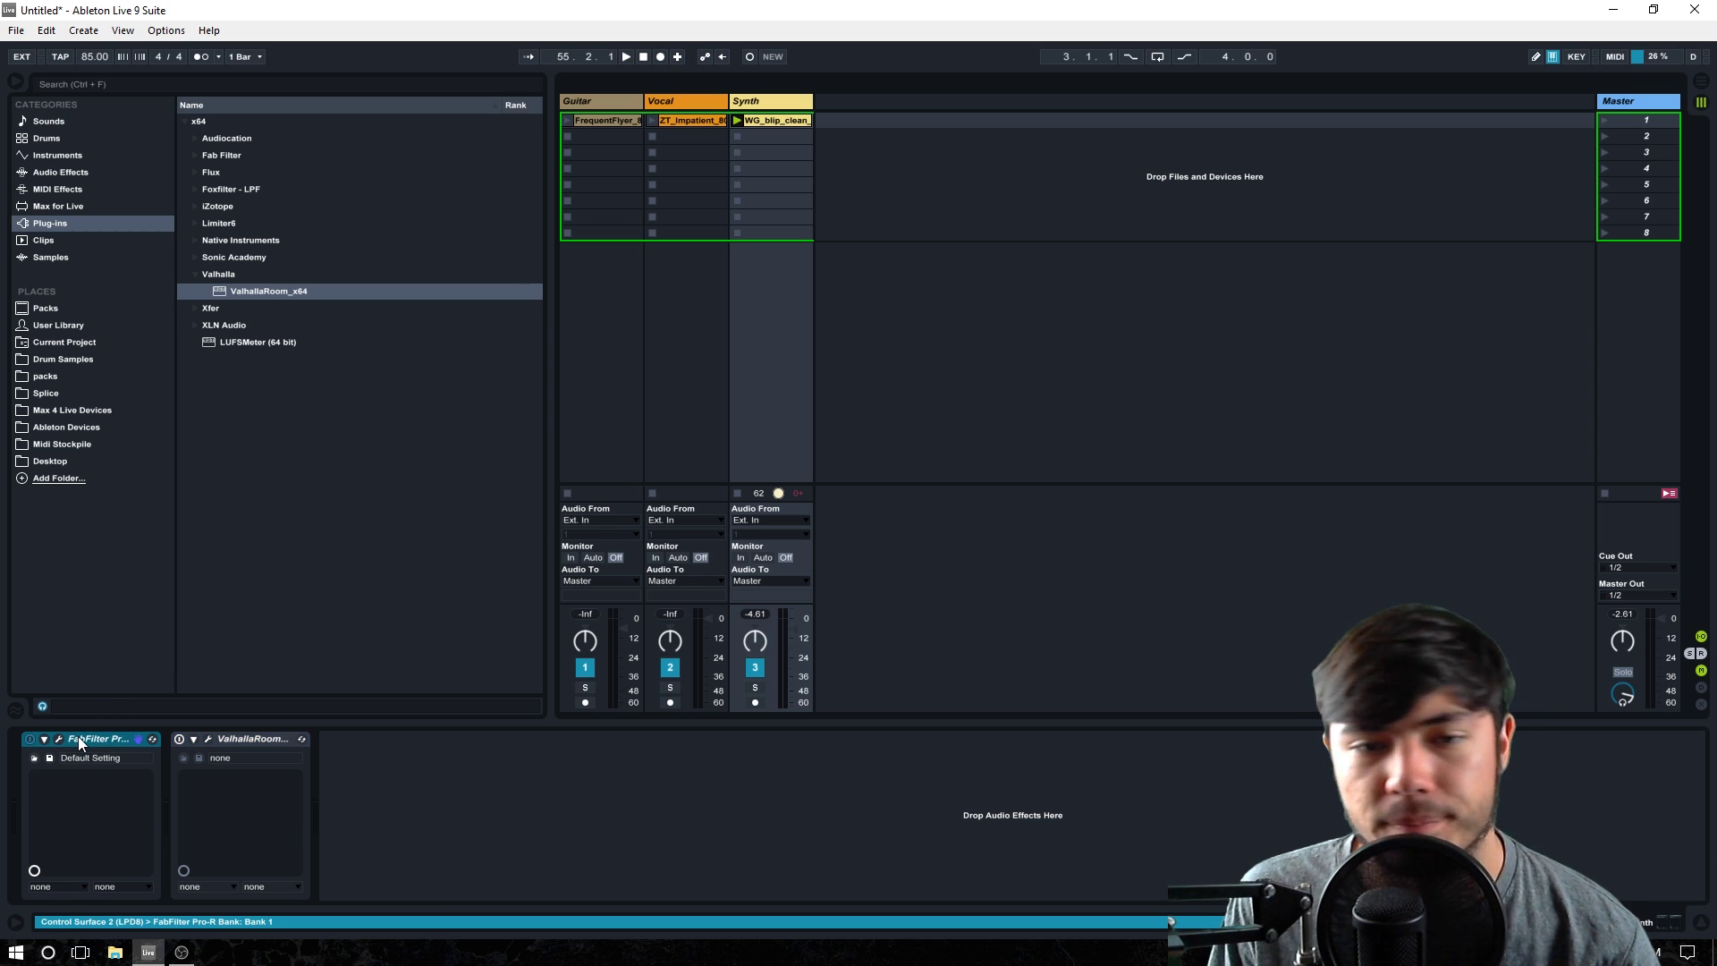